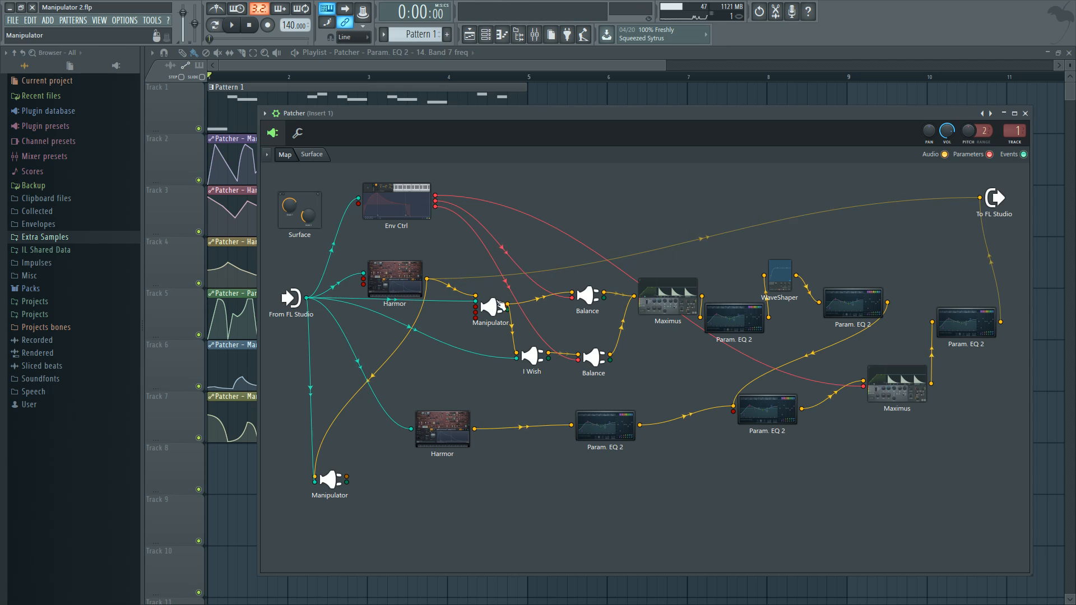
Open the Manipulator fed by the upper Harmor and play back the pattern to watch its controls move
{"action": "double_click", "coordinate": [491, 307]}
{"action": "left_click_drag", "start_coordinate": [923, 146], "coordinate": [854, 147]}
{"action": "key", "text": "space"}
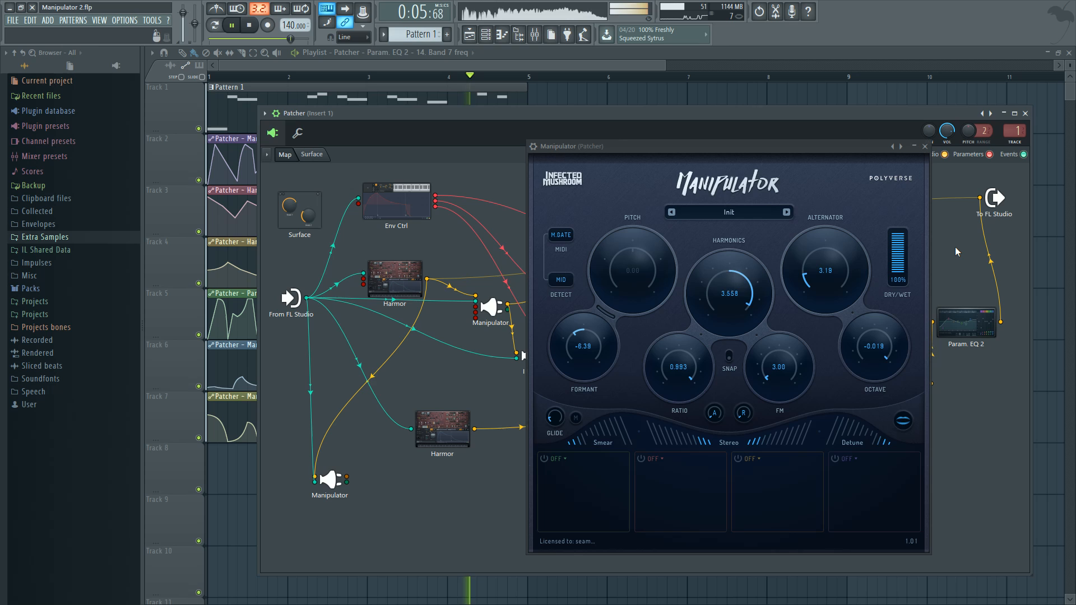
{"action": "key", "text": "space"}
{"action": "left_click_drag", "start_coordinate": [753, 147], "coordinate": [796, 133]}
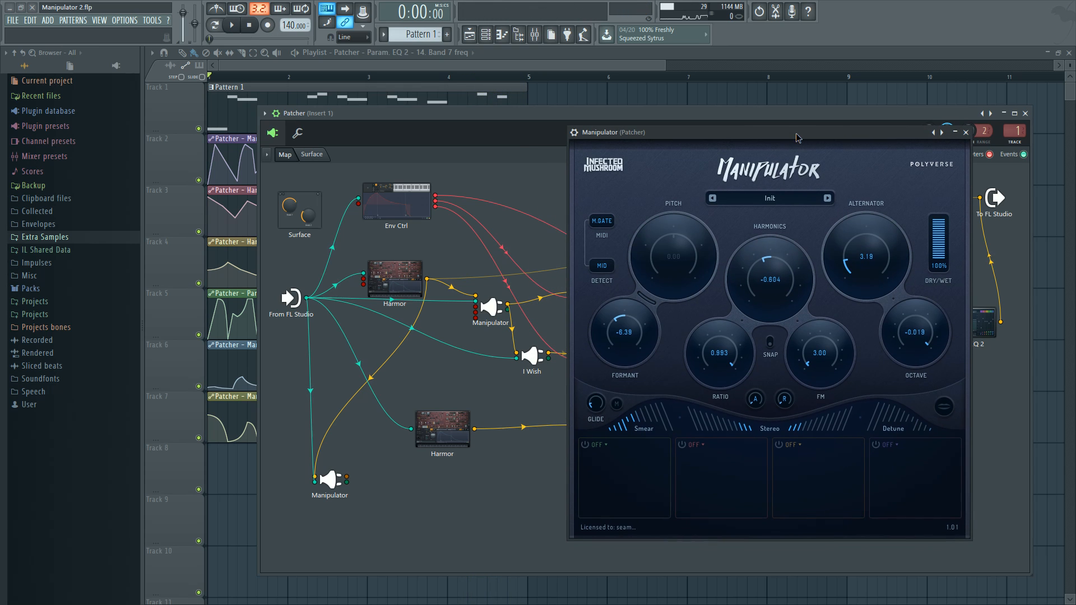
Examine the I Wish and Manipulator plugin interfaces in turn, and close their windows
{"action": "double_click", "coordinate": [533, 359]}
{"action": "left_click_drag", "start_coordinate": [849, 155], "coordinate": [792, 169]}
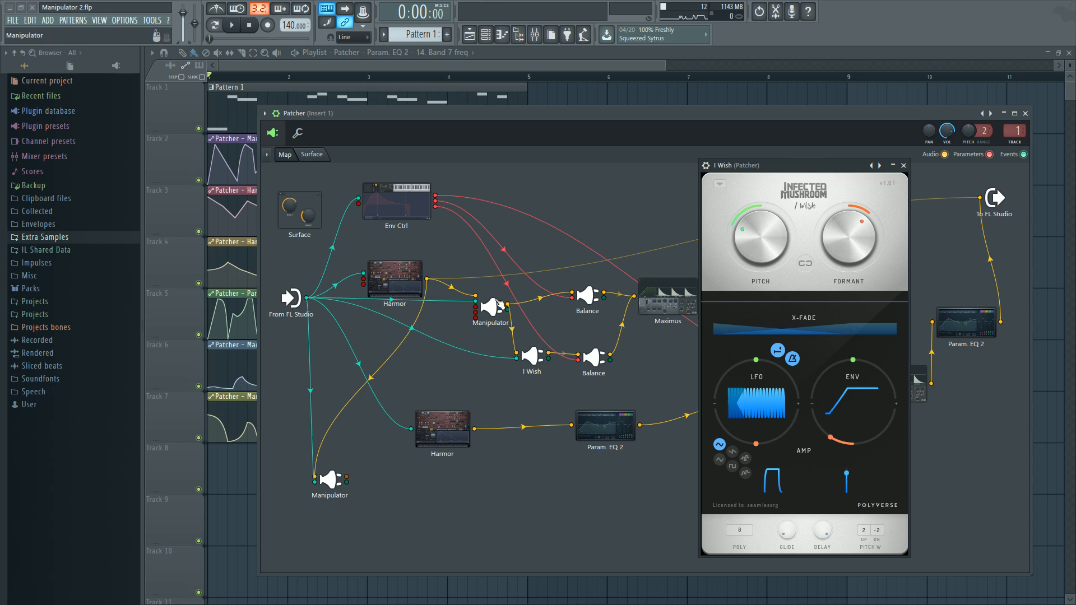
{"action": "double_click", "coordinate": [496, 305]}
{"action": "mouse_move", "coordinate": [720, 139]}
{"action": "left_mouse_down"}
{"action": "mouse_move", "coordinate": [707, 137]}
{"action": "mouse_move", "coordinate": [724, 146]}
{"action": "left_mouse_up"}
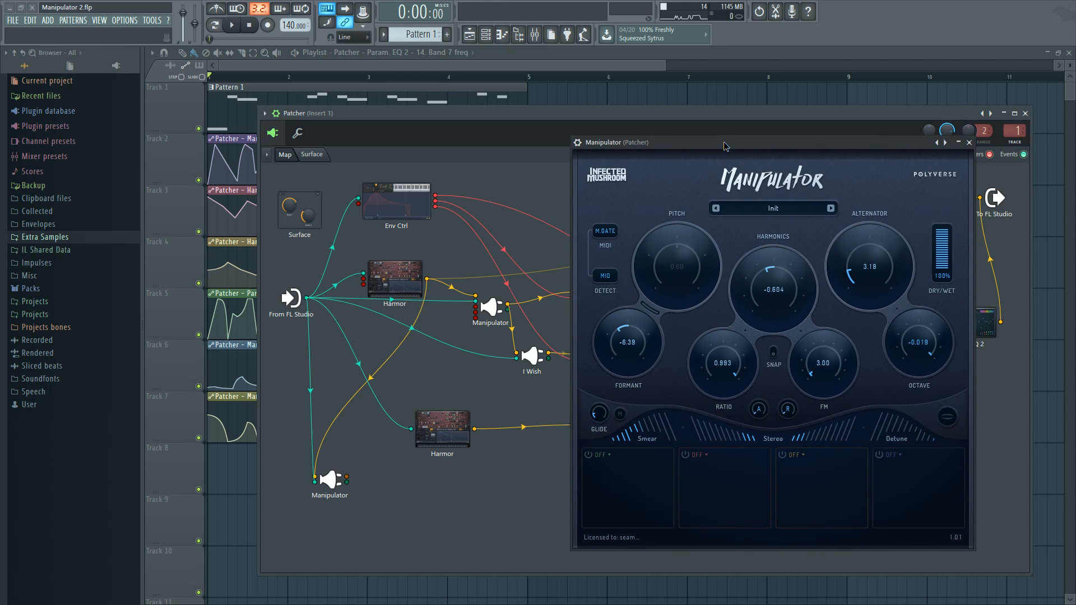
{"action": "left_click", "coordinate": [539, 353]}
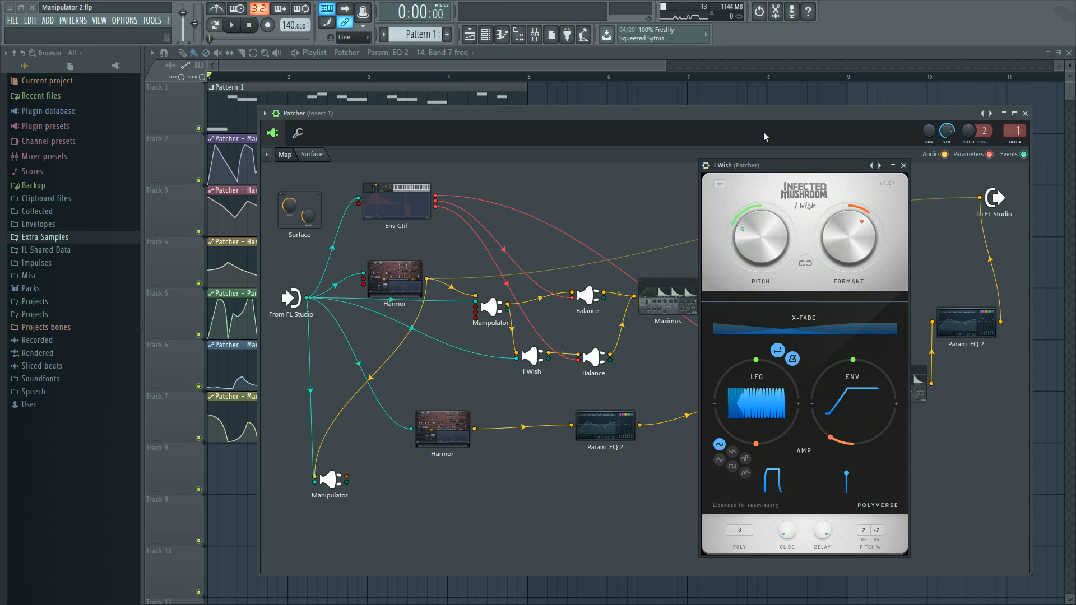
{"action": "left_click_drag", "start_coordinate": [782, 166], "coordinate": [800, 160]}
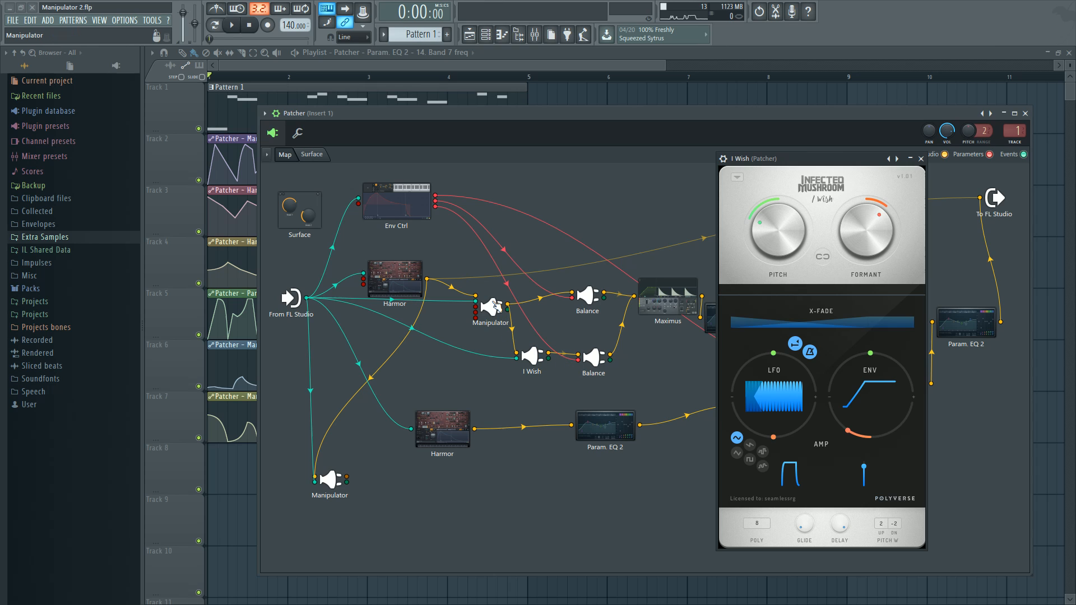
{"action": "left_click", "coordinate": [493, 306]}
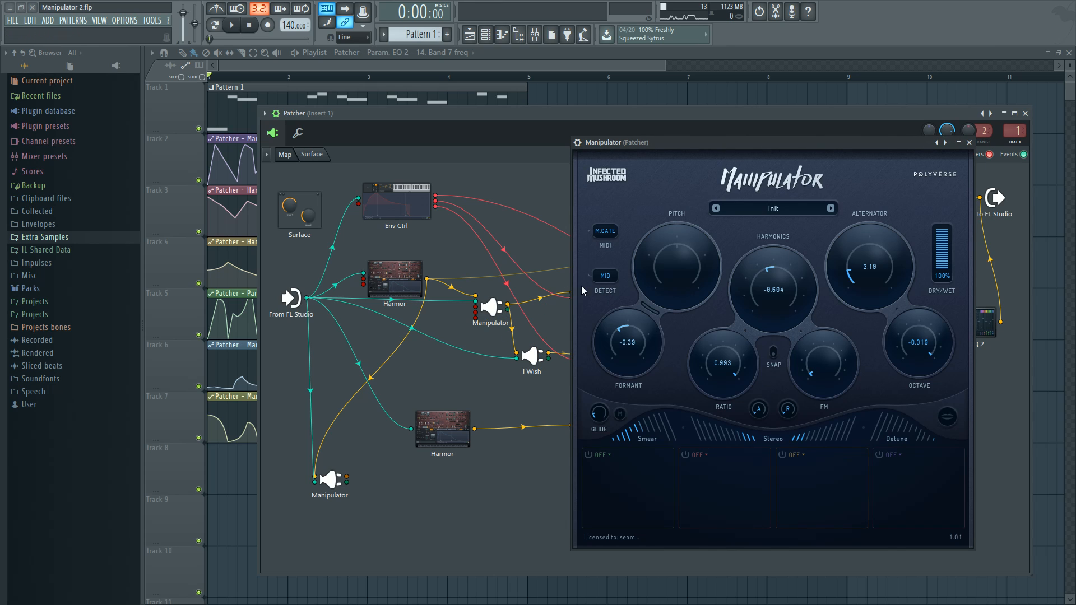
{"action": "mouse_move", "coordinate": [674, 147]}
{"action": "left_mouse_down"}
{"action": "mouse_move", "coordinate": [642, 130]}
{"action": "mouse_move", "coordinate": [663, 142]}
{"action": "left_mouse_up"}
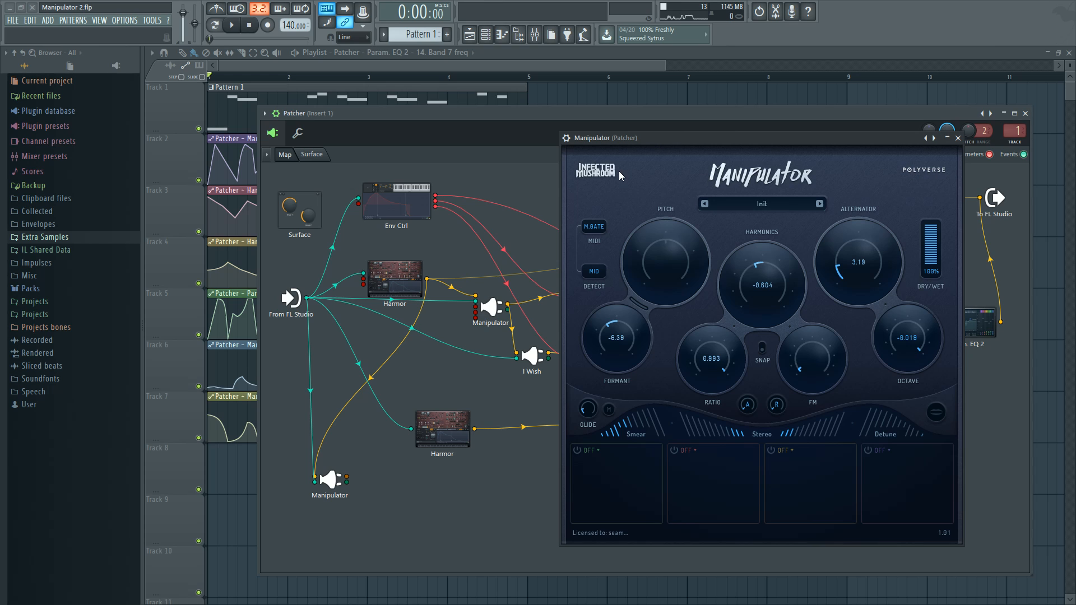
{"action": "mouse_move", "coordinate": [698, 142]}
{"action": "left_mouse_down"}
{"action": "mouse_move", "coordinate": [760, 166]}
{"action": "mouse_move", "coordinate": [734, 145]}
{"action": "mouse_move", "coordinate": [678, 140]}
{"action": "mouse_move", "coordinate": [720, 138]}
{"action": "mouse_move", "coordinate": [619, 140]}
{"action": "mouse_move", "coordinate": [700, 132]}
{"action": "left_mouse_up"}
{"action": "left_click", "coordinate": [900, 131]}
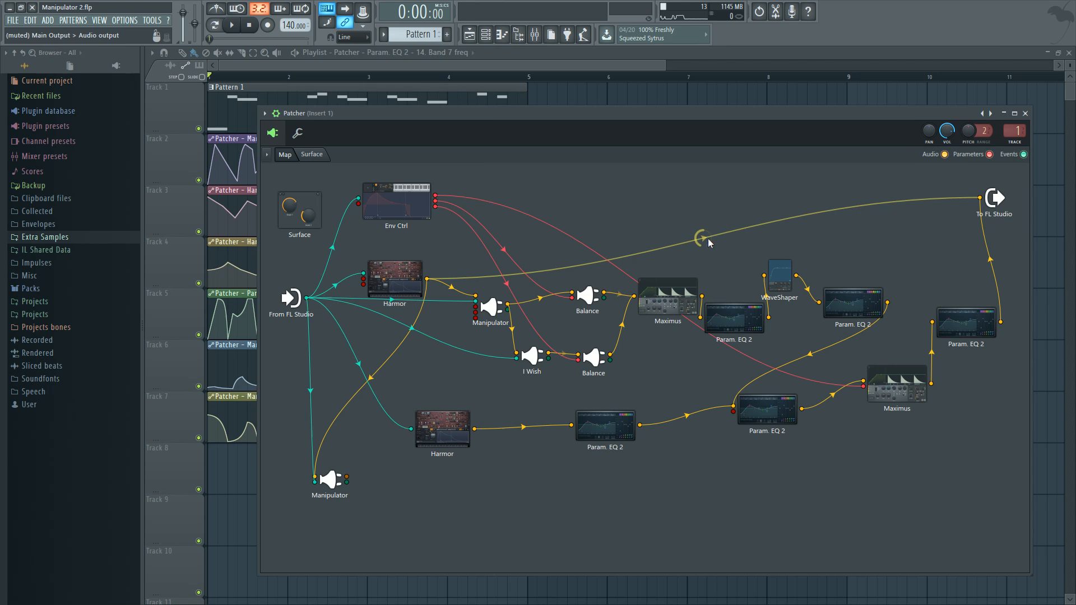
Open the upper Harmor, examine its Pitch keyboard mapping envelope, and close the plugin
{"action": "left_click", "coordinate": [399, 279]}
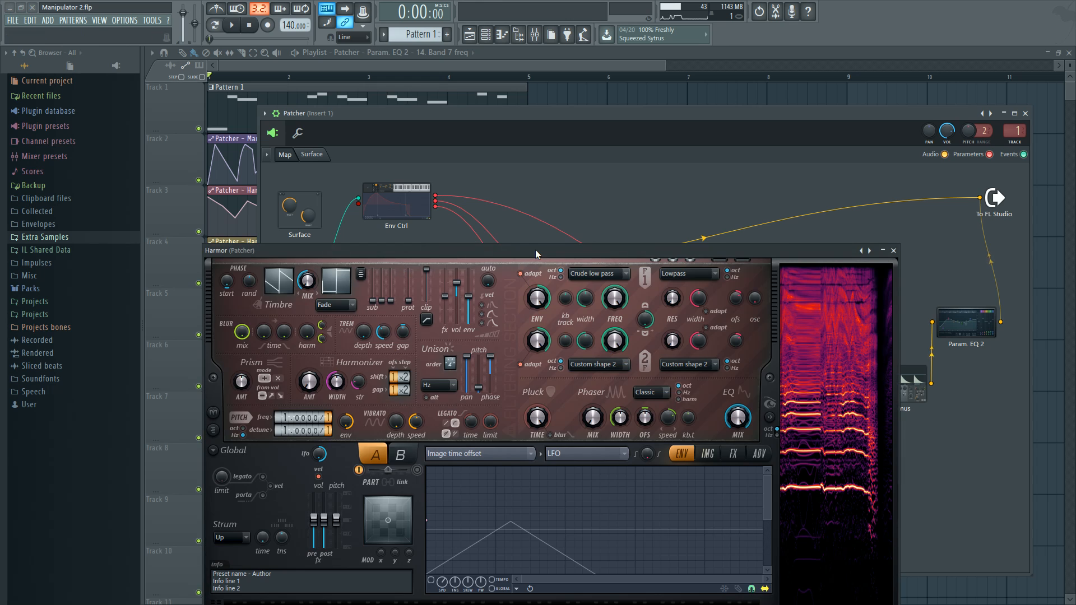
{"action": "left_click_drag", "start_coordinate": [535, 250], "coordinate": [607, 158]}
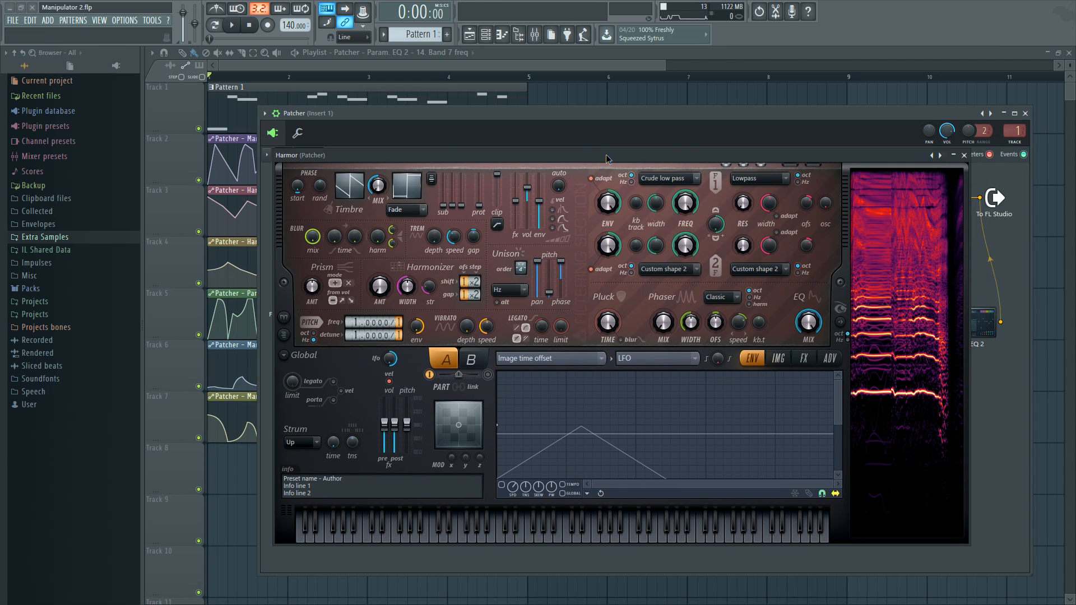
{"action": "left_click", "coordinate": [546, 358]}
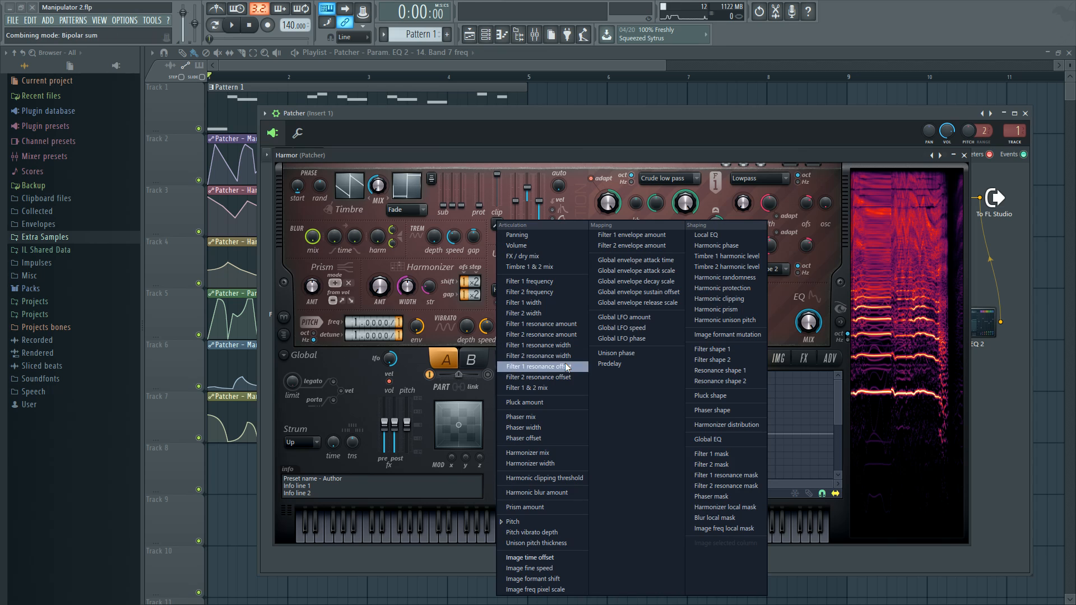
{"action": "left_click", "coordinate": [500, 522]}
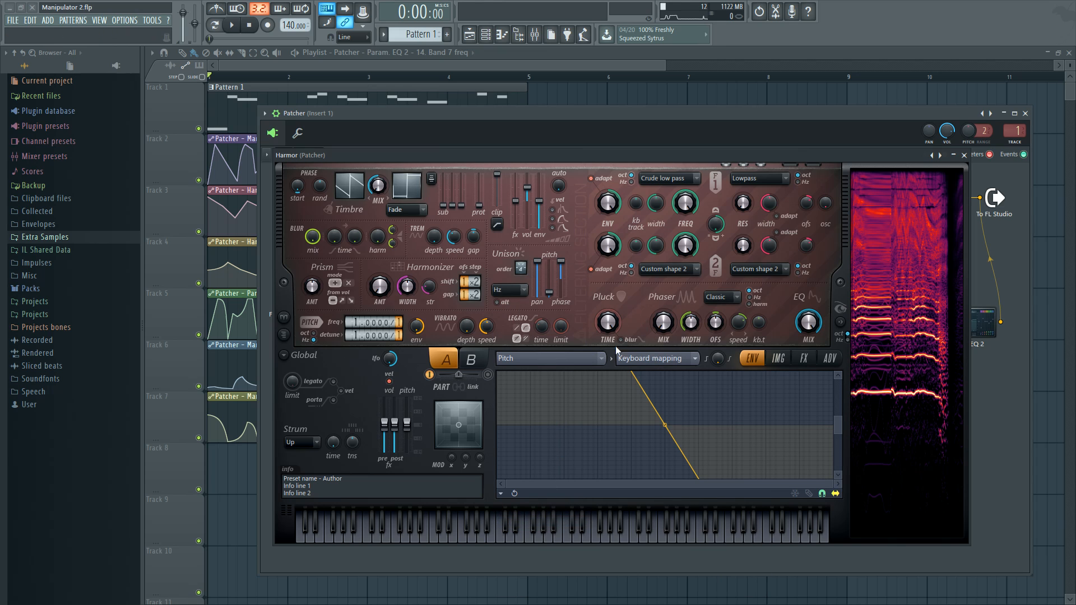
{"action": "left_click_drag", "start_coordinate": [837, 417], "coordinate": [845, 320]}
{"action": "left_click_drag", "start_coordinate": [838, 432], "coordinate": [827, 504]}
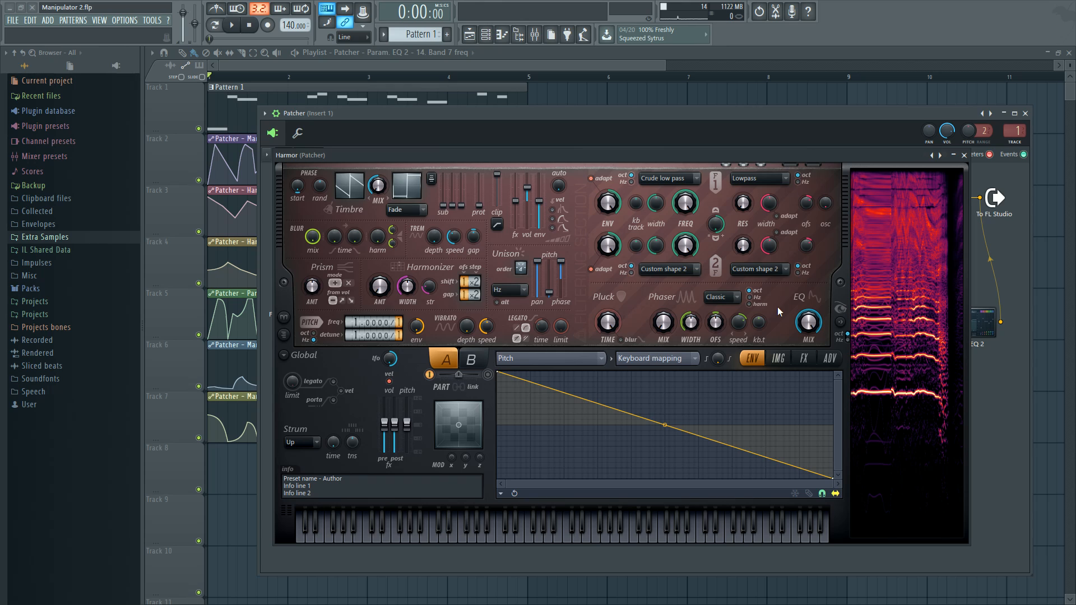
{"action": "left_click", "coordinate": [964, 156]}
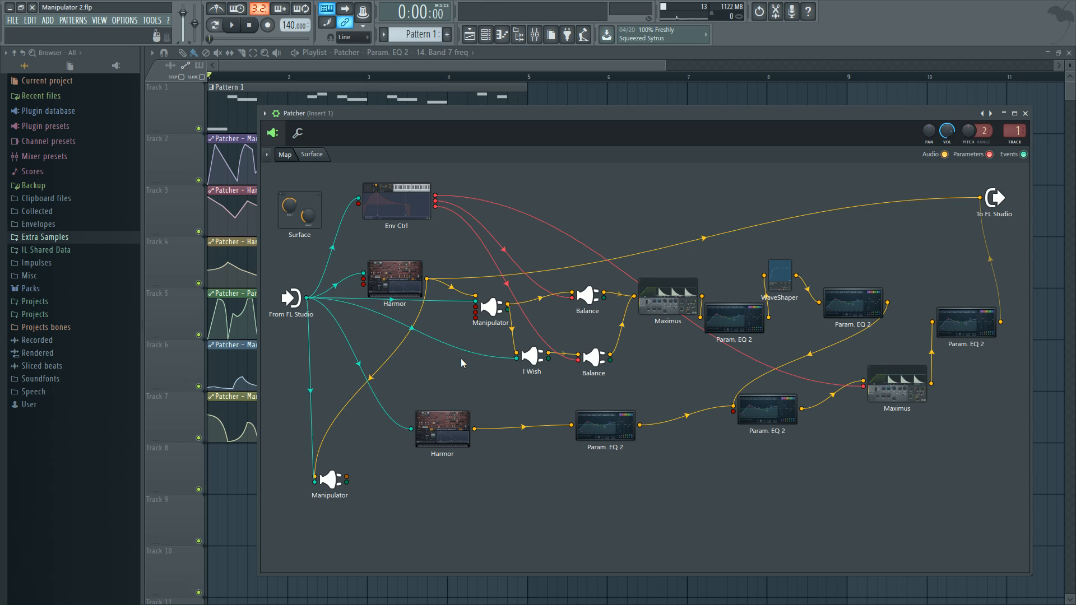
Reopen the upper Harmor, examine its image settings and Image formant mutation envelope, and close it
{"action": "left_click", "coordinate": [392, 277]}
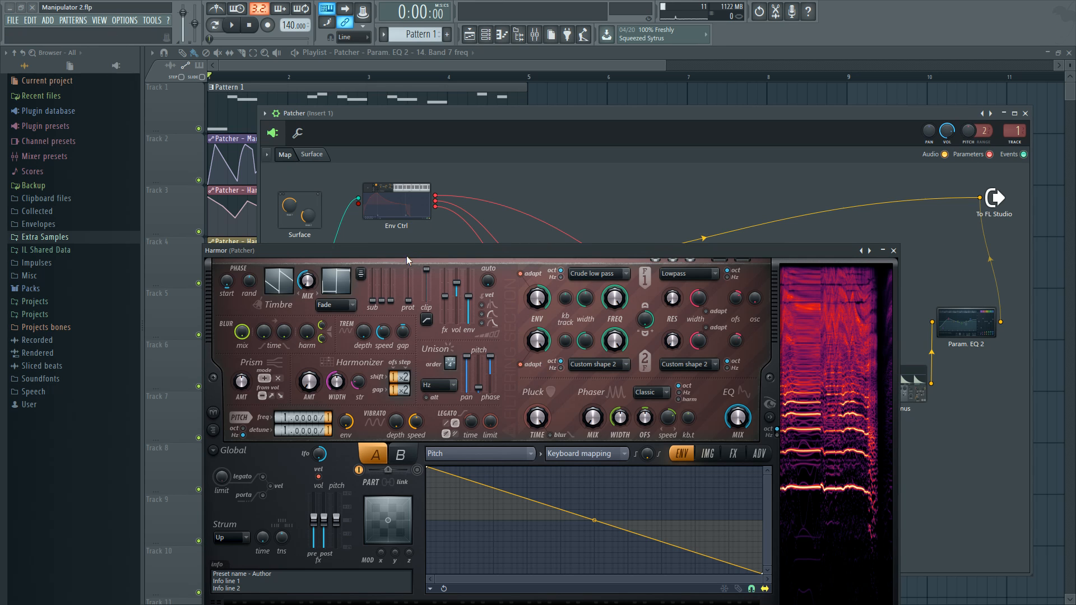
{"action": "left_click_drag", "start_coordinate": [375, 250], "coordinate": [598, 199]}
{"action": "left_click", "coordinate": [930, 399]}
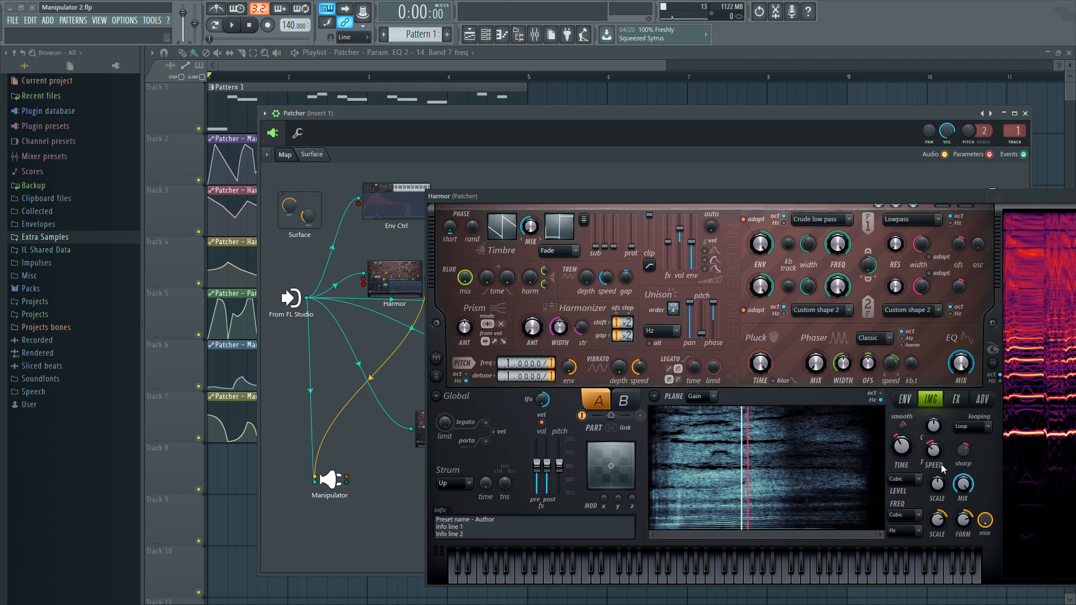
{"action": "left_click", "coordinate": [904, 399]}
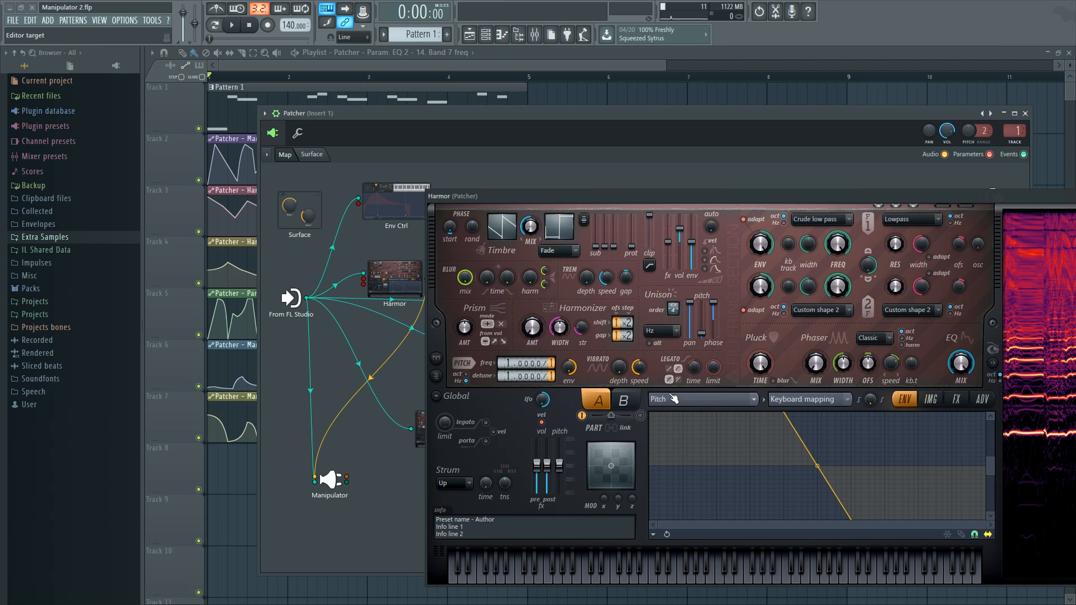
{"action": "left_click", "coordinate": [673, 399]}
{"action": "left_click", "coordinate": [882, 336]}
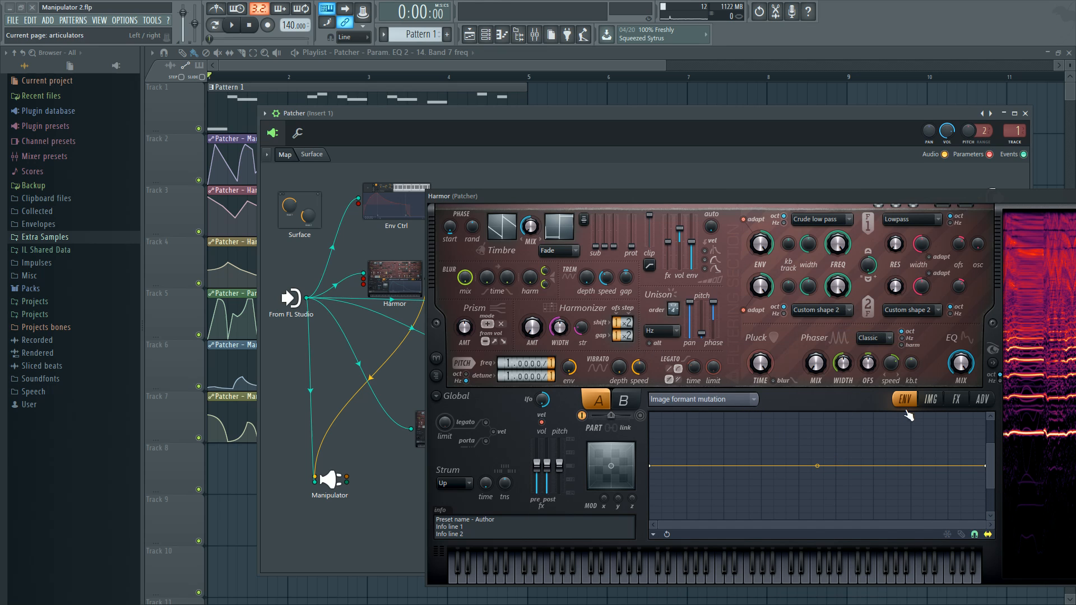
{"action": "left_click", "coordinate": [931, 398]}
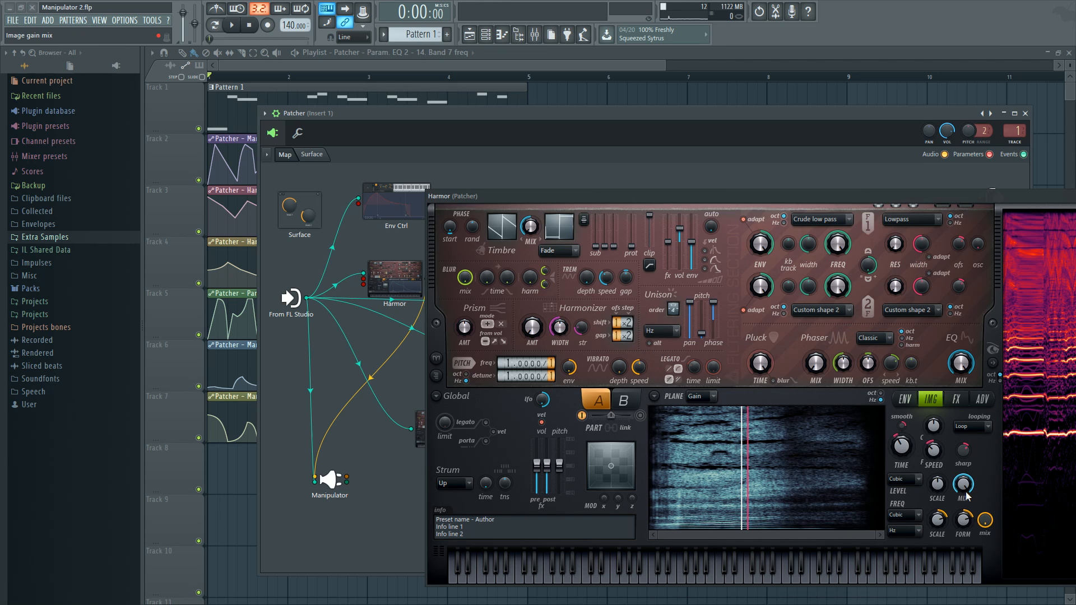
{"action": "left_click_drag", "start_coordinate": [687, 197], "coordinate": [547, 217]}
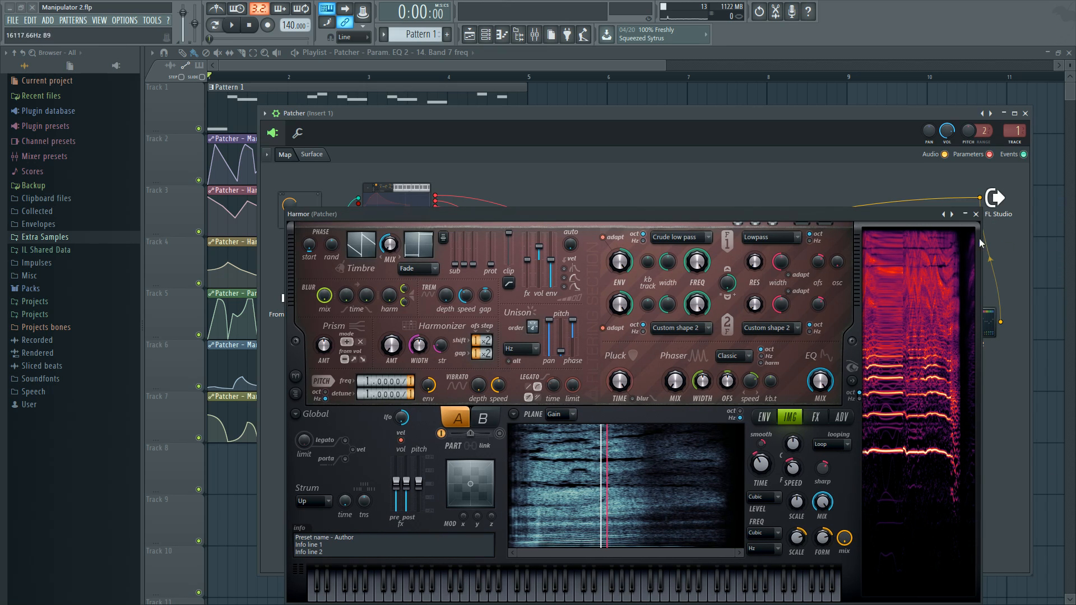
{"action": "left_click", "coordinate": [977, 215]}
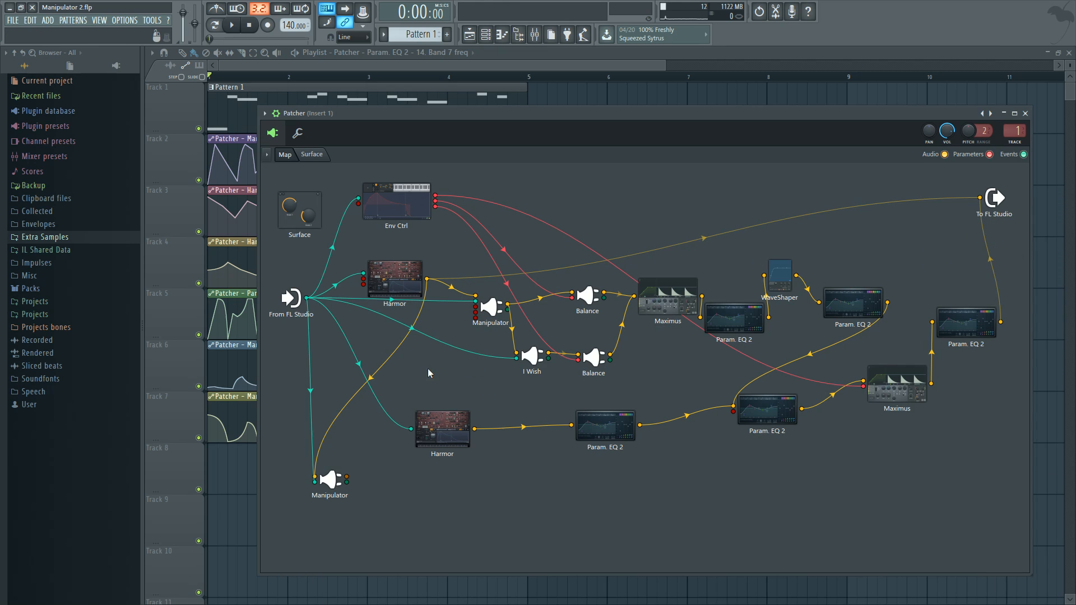
Place the spare Manipulator above Env Ctrl in the map and connect its audio output to To FL Studio
{"action": "left_click_drag", "start_coordinate": [331, 480], "coordinate": [510, 208]}
{"action": "double_click", "coordinate": [490, 365]}
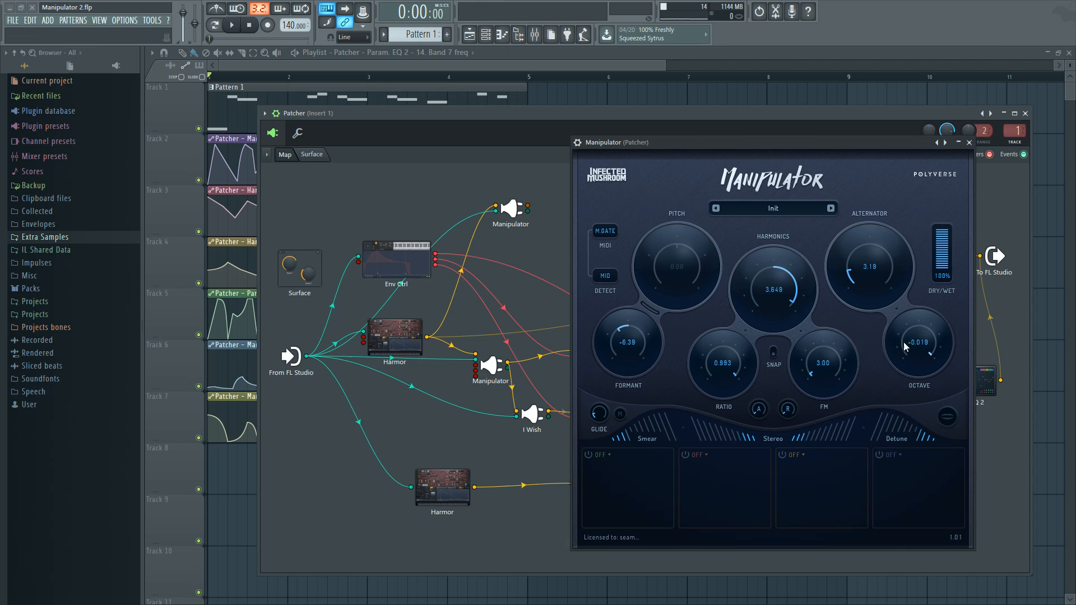
{"action": "left_click", "coordinate": [968, 142]}
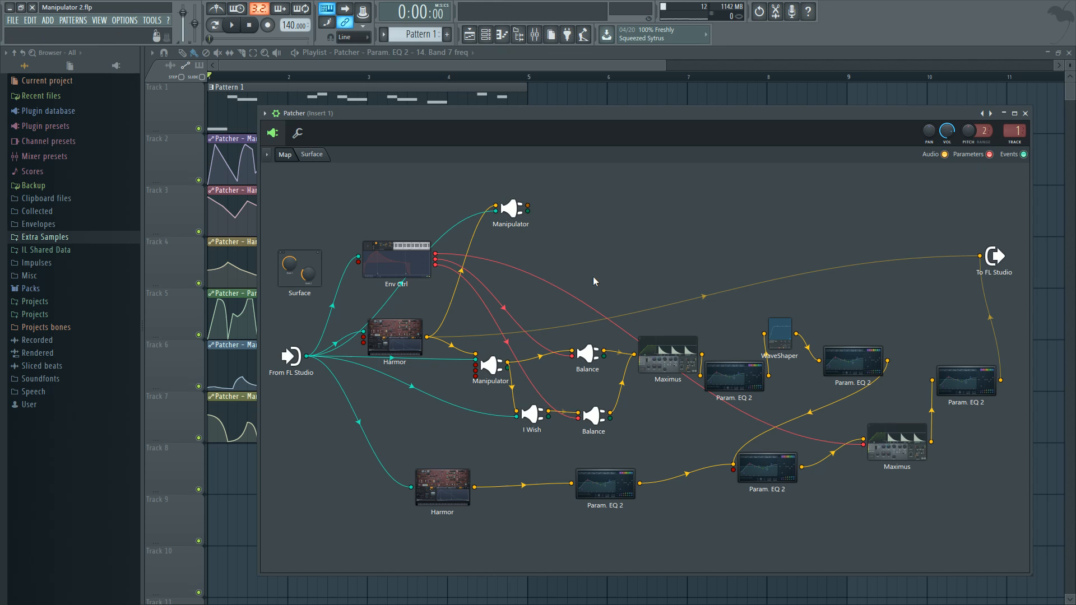
{"action": "mouse_move", "coordinate": [527, 208]}
{"action": "left_mouse_down"}
{"action": "mouse_move", "coordinate": [986, 248]}
{"action": "mouse_move", "coordinate": [955, 251]}
{"action": "mouse_move", "coordinate": [979, 255]}
{"action": "left_mouse_up"}
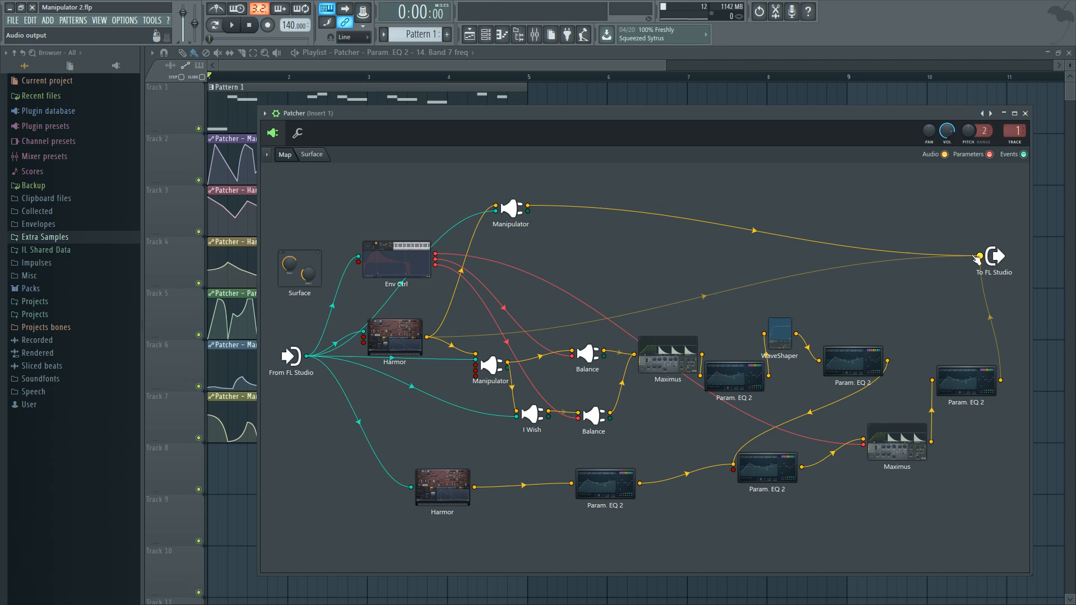
Open the newly connected Manipulator, switch its MIDI mode to POLY, and set it back to M.GATE
{"action": "double_click", "coordinate": [520, 213]}
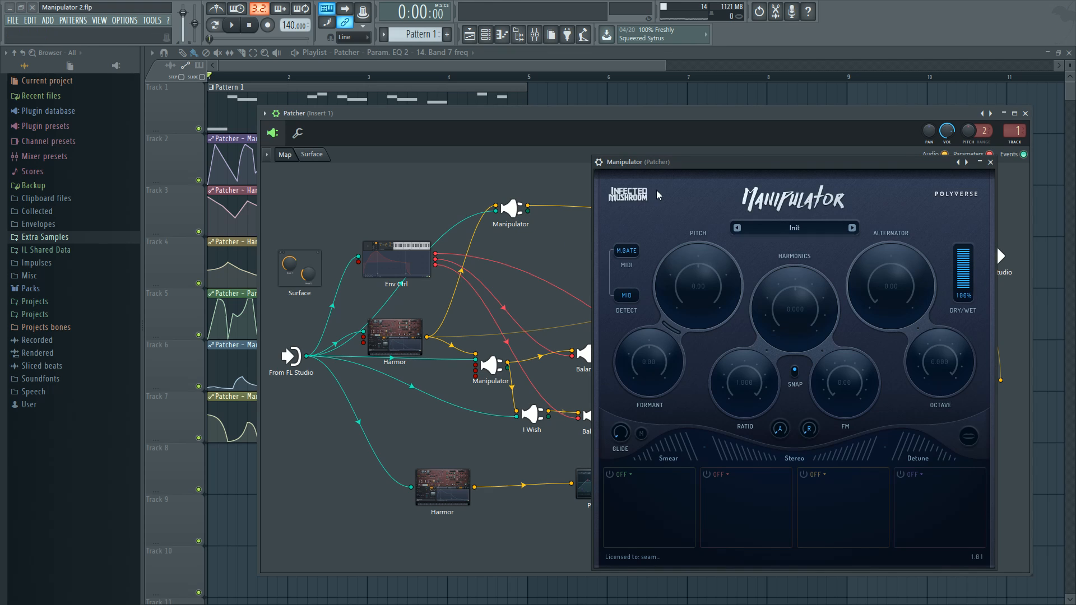
{"action": "left_click_drag", "start_coordinate": [681, 162], "coordinate": [614, 138]}
{"action": "left_click", "coordinate": [564, 228]}
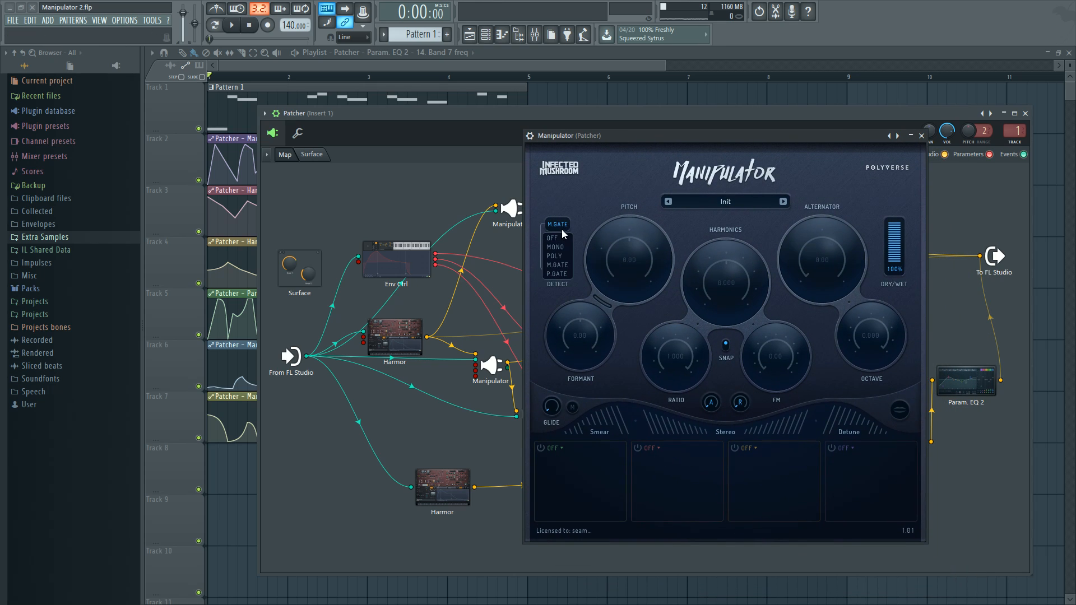
{"action": "left_click", "coordinate": [560, 256]}
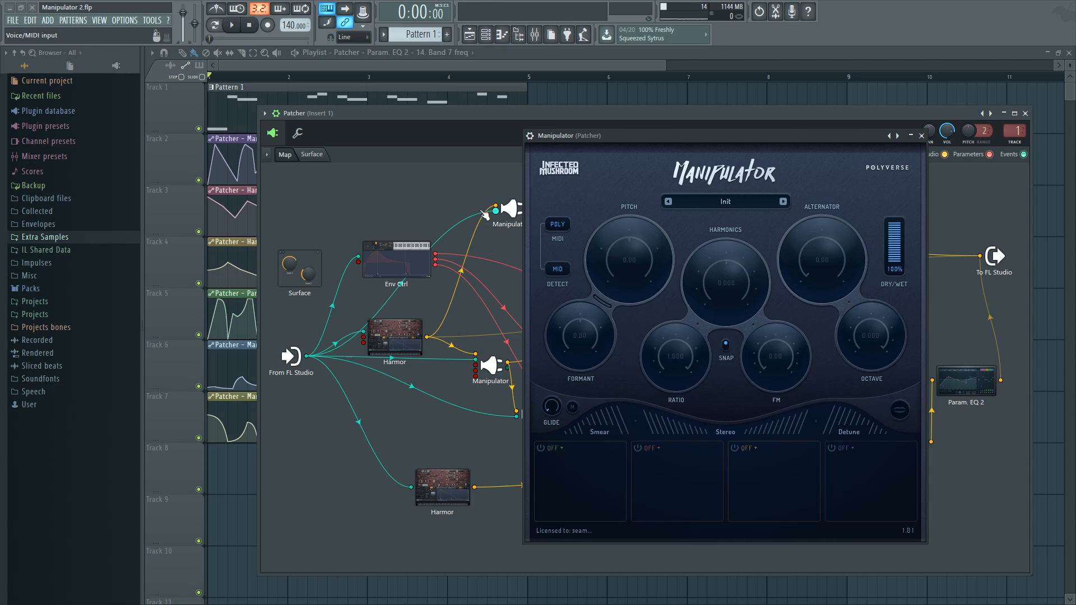
{"action": "left_click", "coordinate": [561, 227]}
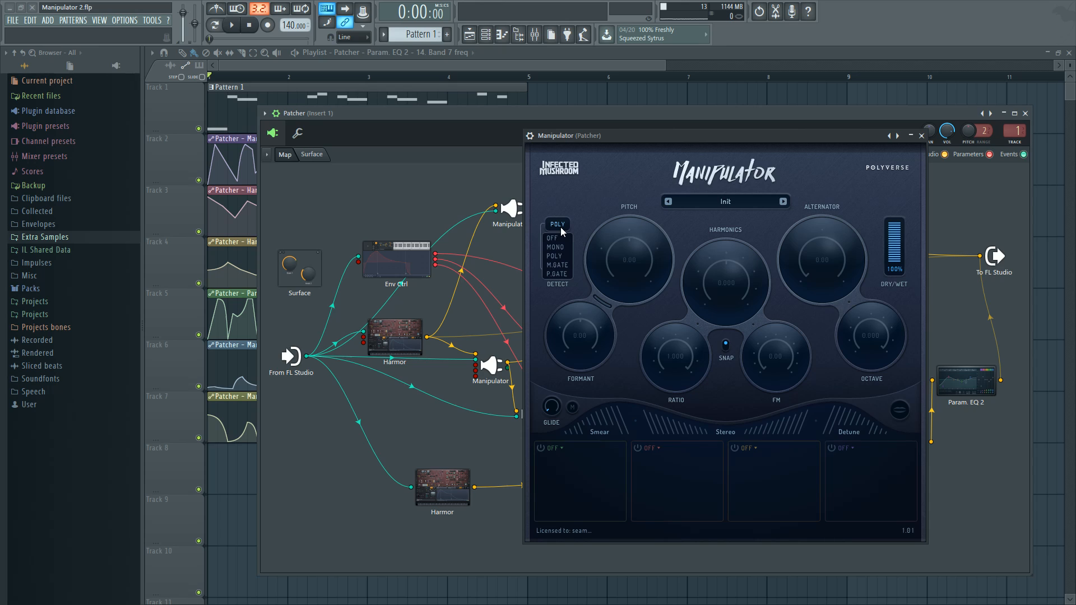
{"action": "left_click", "coordinate": [567, 265]}
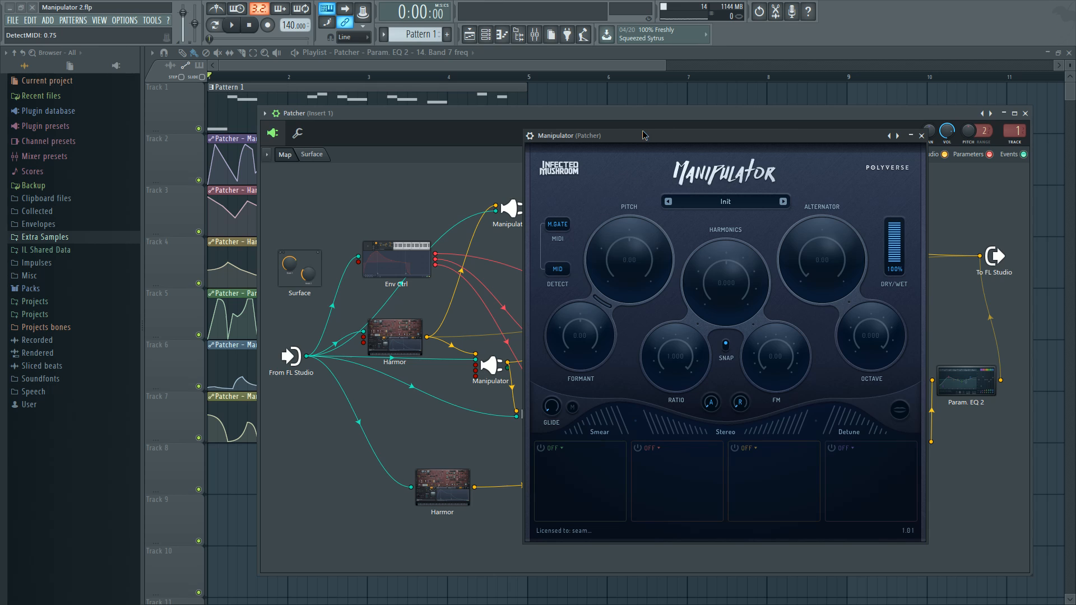
Play back the pattern to hear the Manipulator at its initial settings, and stop playback
{"action": "mouse_move", "coordinate": [643, 135]}
{"action": "left_mouse_down"}
{"action": "mouse_move", "coordinate": [714, 143]}
{"action": "mouse_move", "coordinate": [630, 136]}
{"action": "mouse_move", "coordinate": [634, 121]}
{"action": "mouse_move", "coordinate": [623, 123]}
{"action": "mouse_move", "coordinate": [637, 141]}
{"action": "left_mouse_up"}
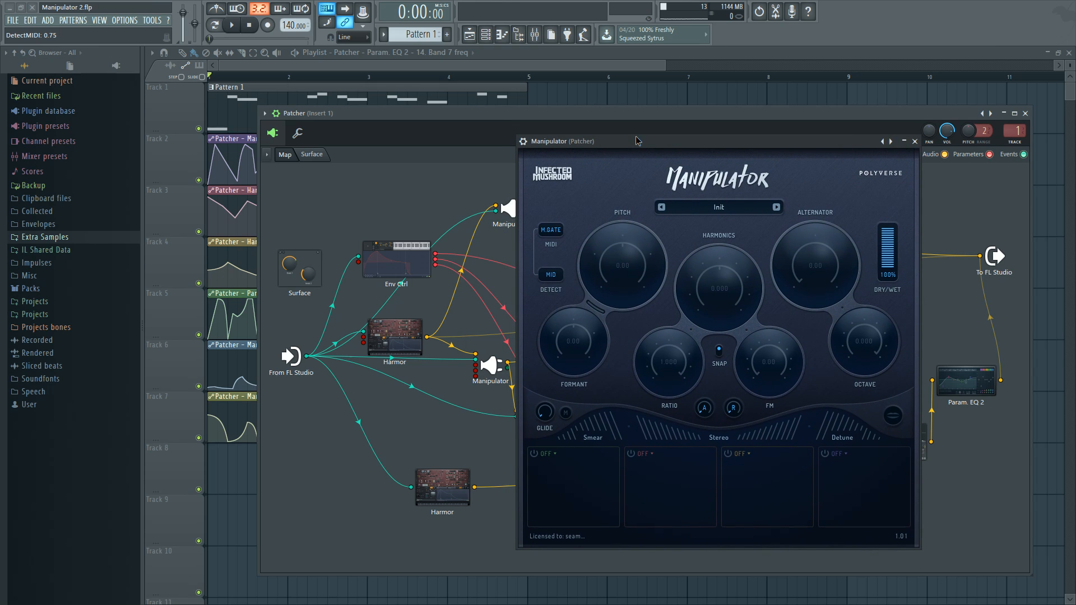
{"action": "key", "text": "space"}
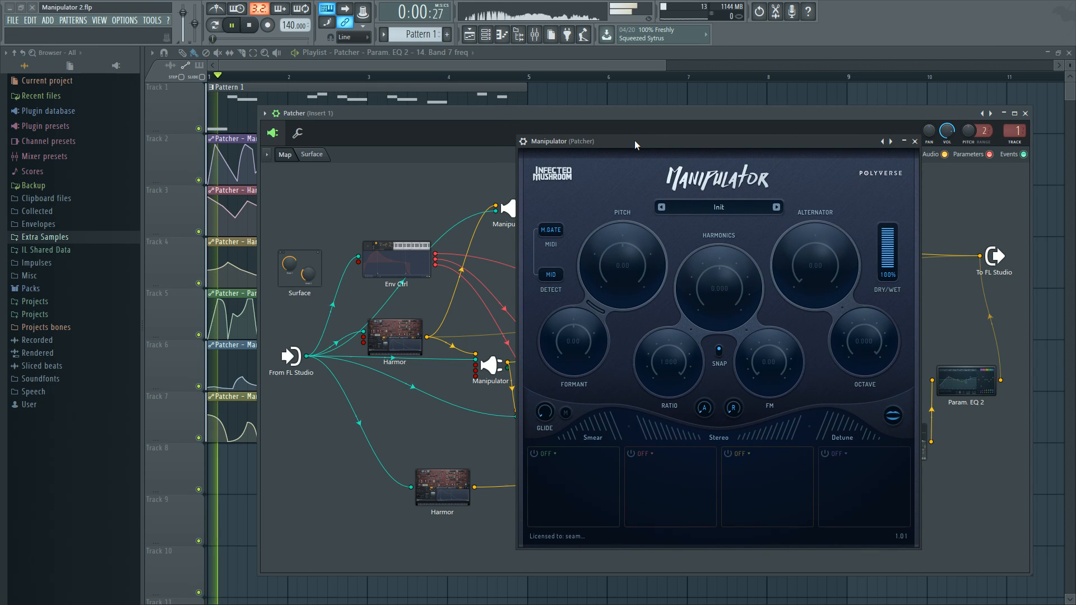
{"action": "left_click_drag", "start_coordinate": [634, 140], "coordinate": [625, 139]}
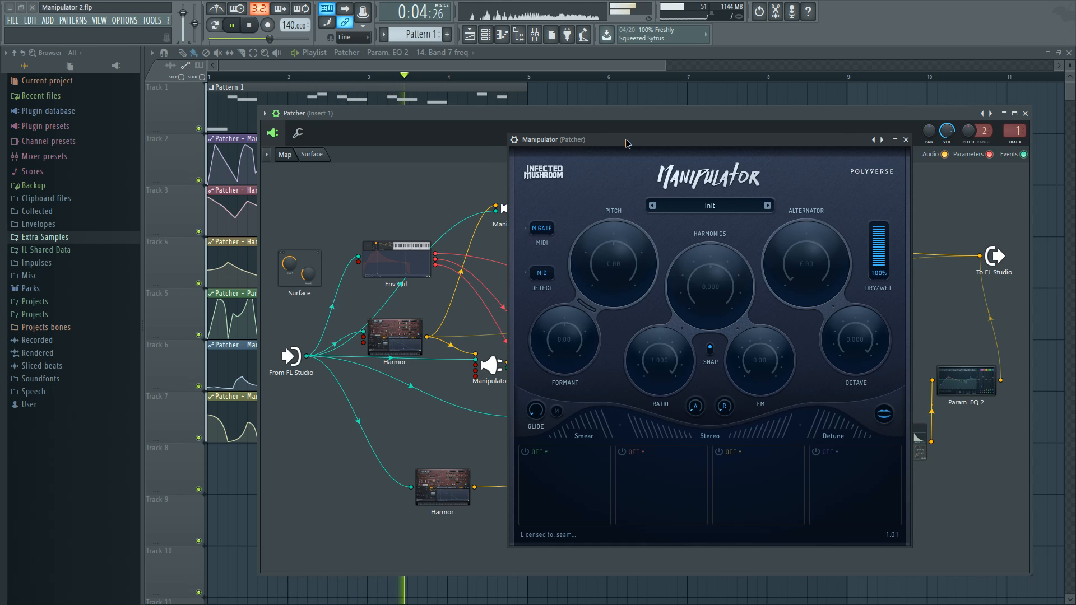
{"action": "left_click_drag", "start_coordinate": [625, 139], "coordinate": [599, 138]}
{"action": "key", "text": "space"}
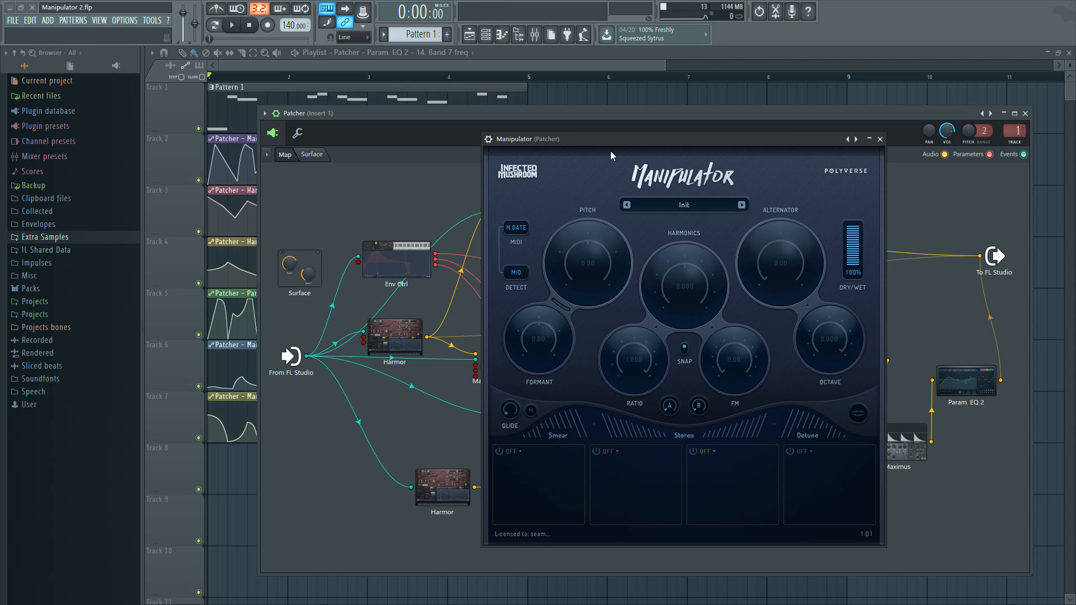
{"action": "mouse_move", "coordinate": [618, 146]}
{"action": "left_mouse_down"}
{"action": "mouse_move", "coordinate": [626, 133]}
{"action": "mouse_move", "coordinate": [605, 144]}
{"action": "mouse_move", "coordinate": [620, 145]}
{"action": "left_mouse_up"}
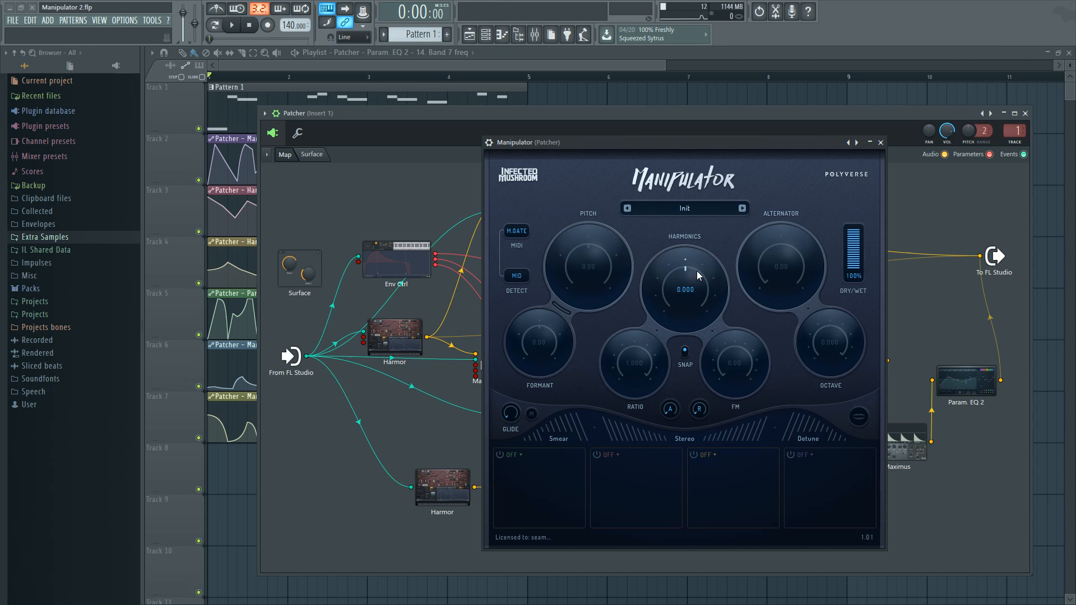
Reopen the upper Manipulator and raise its Harmonics to 1.500 while the pattern plays, and stop playback
{"action": "left_click", "coordinate": [880, 143]}
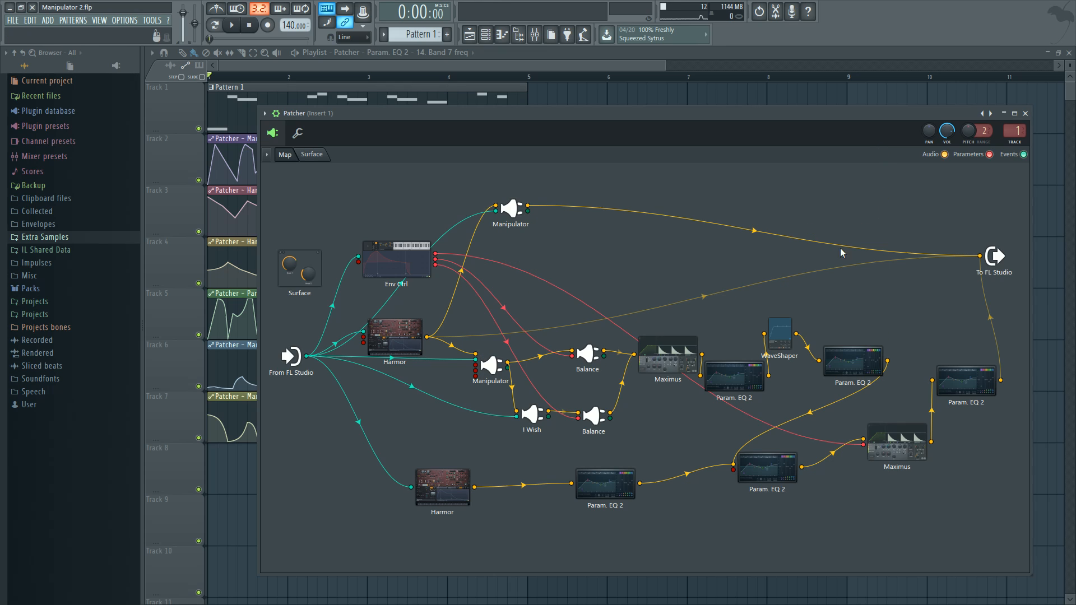
{"action": "double_click", "coordinate": [511, 208]}
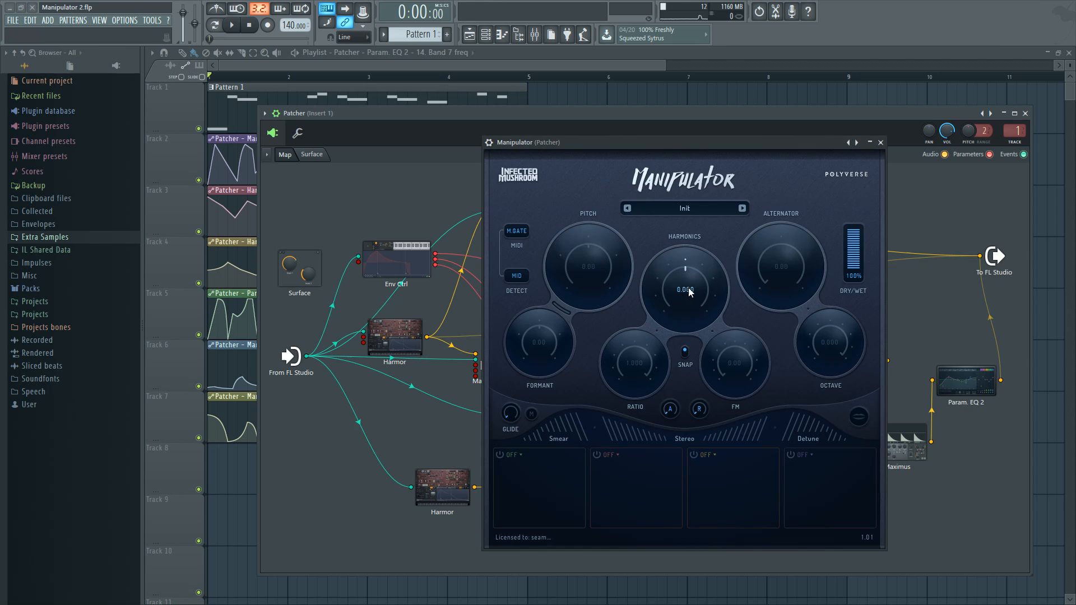
{"action": "key", "text": "space"}
{"action": "mouse_move", "coordinate": [687, 268]}
{"action": "left_mouse_down"}
{"action": "mouse_move", "coordinate": [703, 308]}
{"action": "mouse_move", "coordinate": [705, 284]}
{"action": "mouse_move", "coordinate": [670, 262]}
{"action": "mouse_move", "coordinate": [705, 294]}
{"action": "mouse_move", "coordinate": [688, 276]}
{"action": "left_mouse_up"}
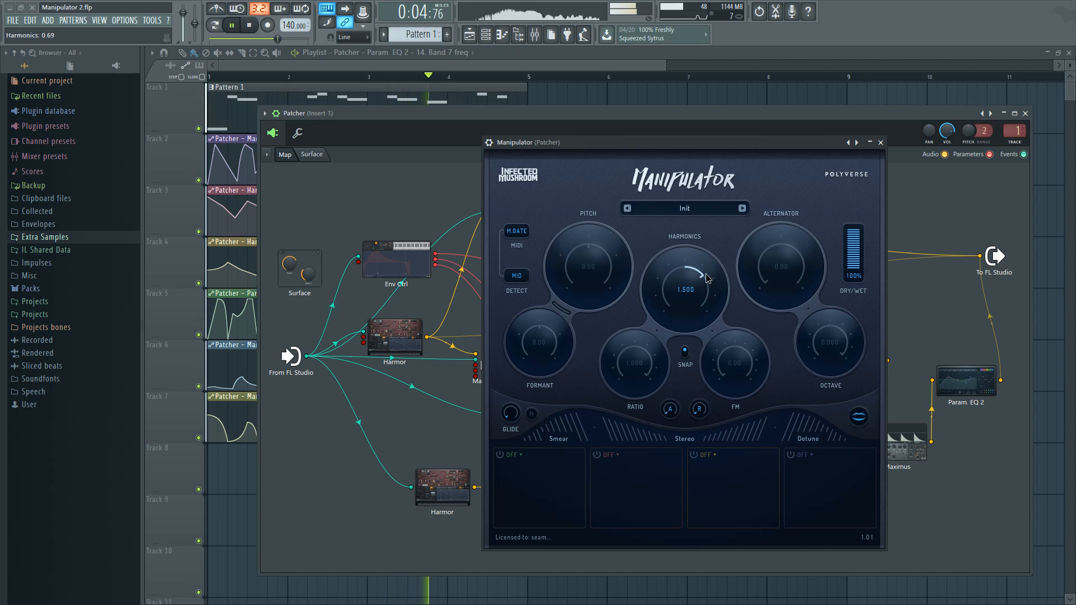
{"action": "key", "text": "space"}
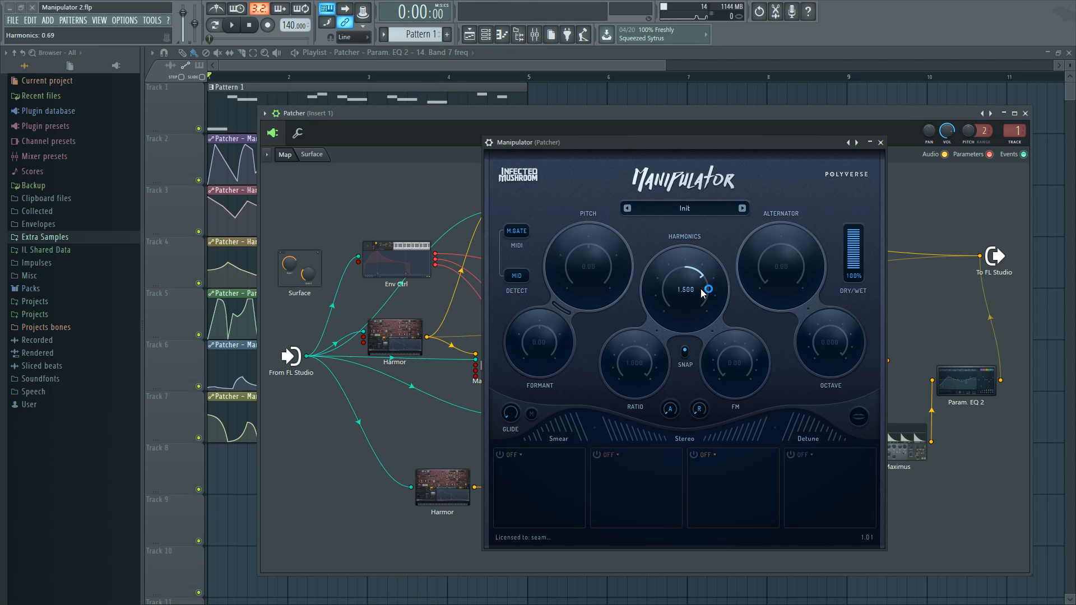
Set the Manipulator's Harmonics to 0.500 and FM to 18.00, and sweep its Ratio down to 0.047 during playback
{"action": "left_click_drag", "start_coordinate": [699, 272], "coordinate": [670, 288]}
{"action": "left_click_drag", "start_coordinate": [668, 289], "coordinate": [712, 317]}
{"action": "left_click_drag", "start_coordinate": [727, 365], "coordinate": [710, 308]}
{"action": "key", "text": "space"}
{"action": "left_click_drag", "start_coordinate": [653, 374], "coordinate": [630, 376]}
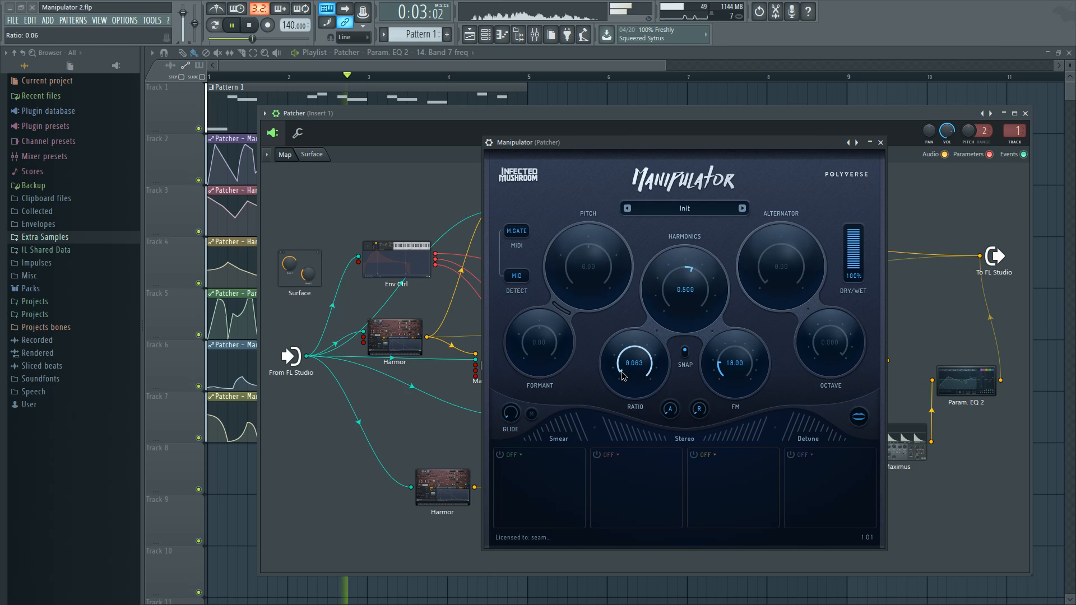
{"action": "key", "text": "space"}
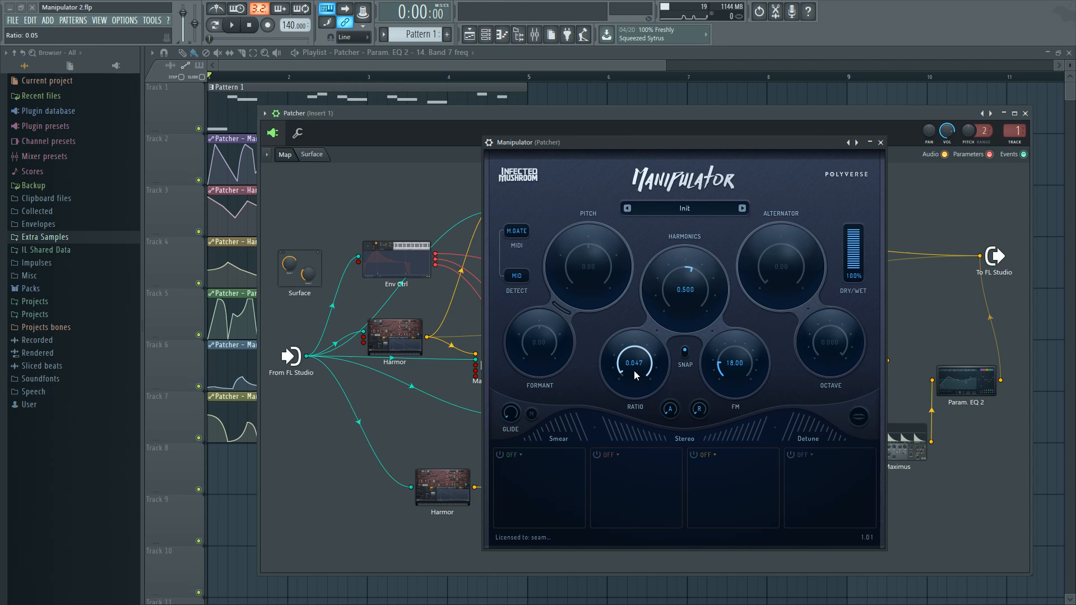
Vary the Manipulator's Ratio and reset it to 1.000
{"action": "left_click_drag", "start_coordinate": [634, 371], "coordinate": [638, 369]}
{"action": "double_click", "coordinate": [622, 375]}
{"action": "left_click_drag", "start_coordinate": [642, 369], "coordinate": [635, 343]}
{"action": "double_click", "coordinate": [641, 355]}
Audition the Manipulator's Pitch and Formant in separate playbacks, returning both to 0.00
{"action": "key", "text": "space"}
{"action": "mouse_move", "coordinate": [587, 253]}
{"action": "left_mouse_down"}
{"action": "mouse_move", "coordinate": [602, 283]}
{"action": "mouse_move", "coordinate": [579, 308]}
{"action": "mouse_move", "coordinate": [588, 251]}
{"action": "left_mouse_up"}
{"action": "key", "text": "space"}
{"action": "key", "text": "space"}
{"action": "mouse_move", "coordinate": [539, 327]}
{"action": "left_mouse_down"}
{"action": "mouse_move", "coordinate": [553, 337]}
{"action": "mouse_move", "coordinate": [551, 354]}
{"action": "mouse_move", "coordinate": [554, 340]}
{"action": "mouse_move", "coordinate": [541, 334]}
{"action": "left_mouse_up"}
{"action": "key", "text": "space"}
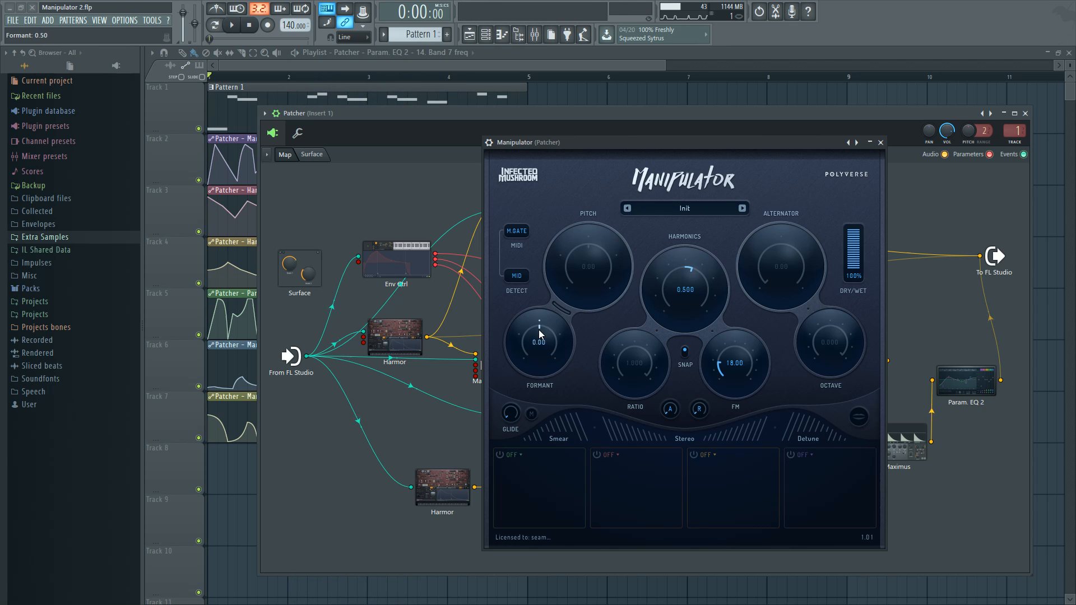
Close the upper Manipulator, open I Wish to view its settings, and close it
{"action": "left_click", "coordinate": [880, 142]}
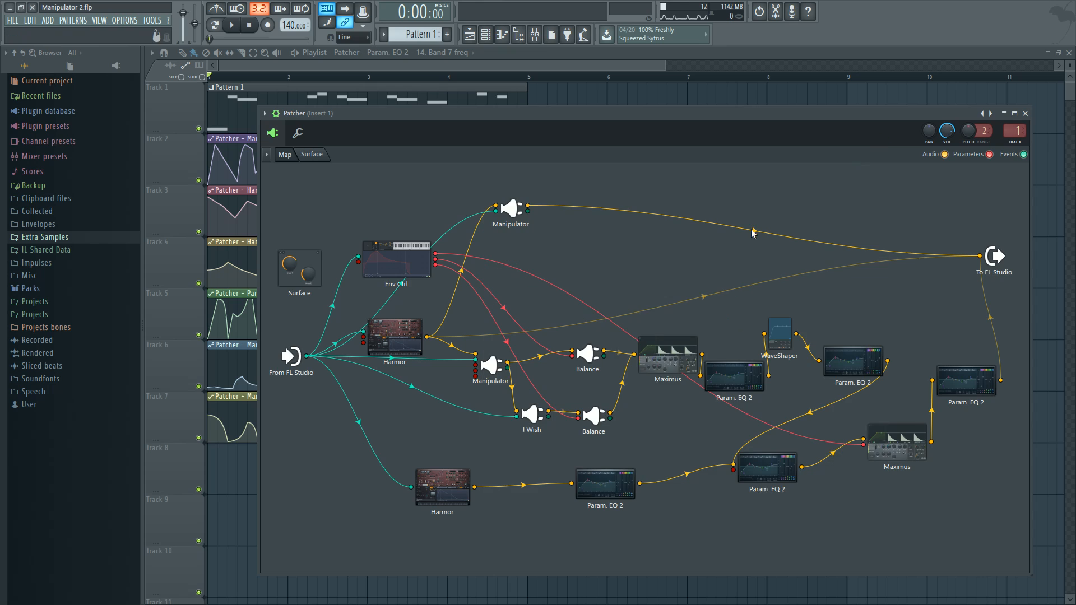
{"action": "double_click", "coordinate": [533, 418]}
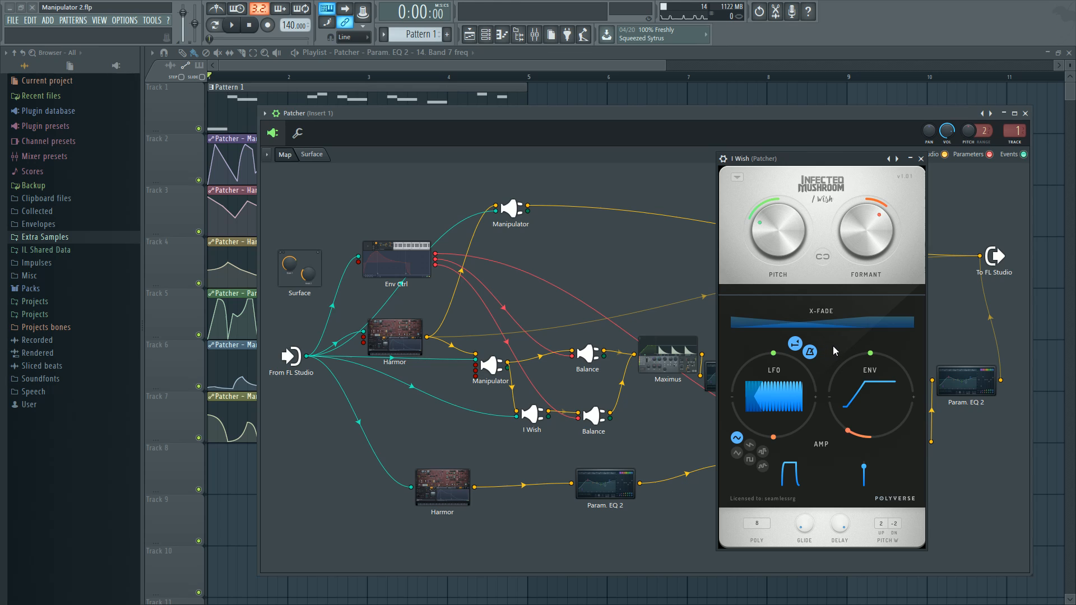
{"action": "left_click", "coordinate": [921, 159]}
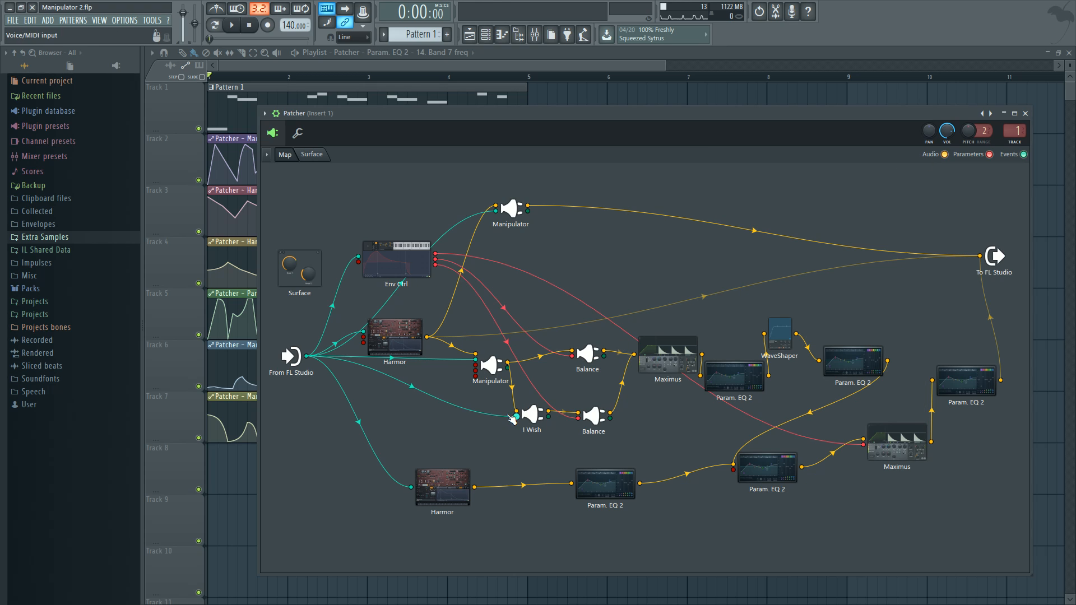
Open the Manipulator feeding I Wish and the Balance, set its Formant to -8.88, and close it
{"action": "double_click", "coordinate": [492, 365]}
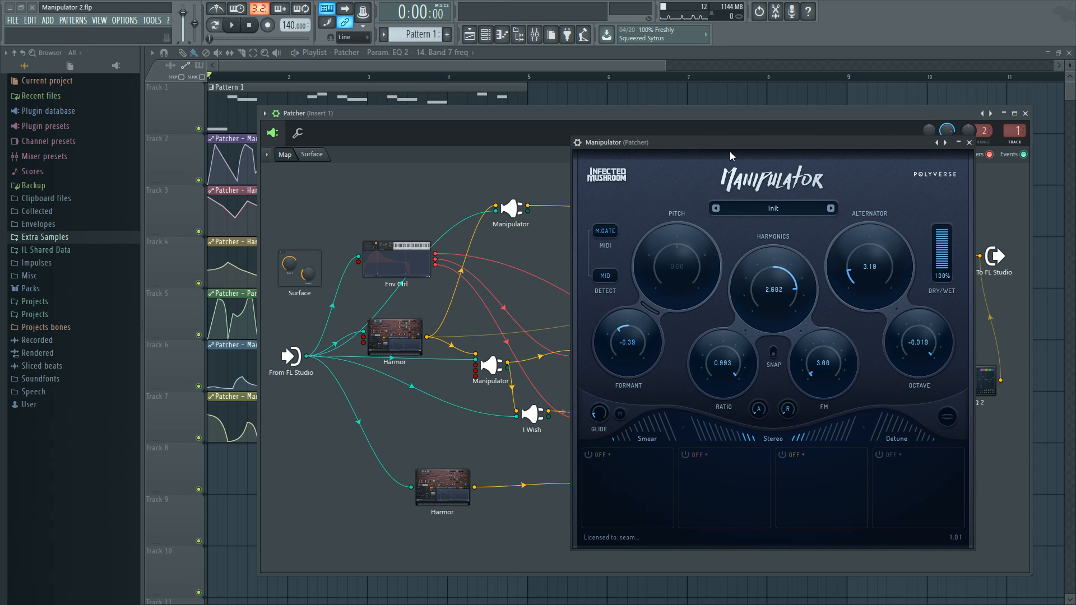
{"action": "left_click_drag", "start_coordinate": [732, 156], "coordinate": [761, 162]}
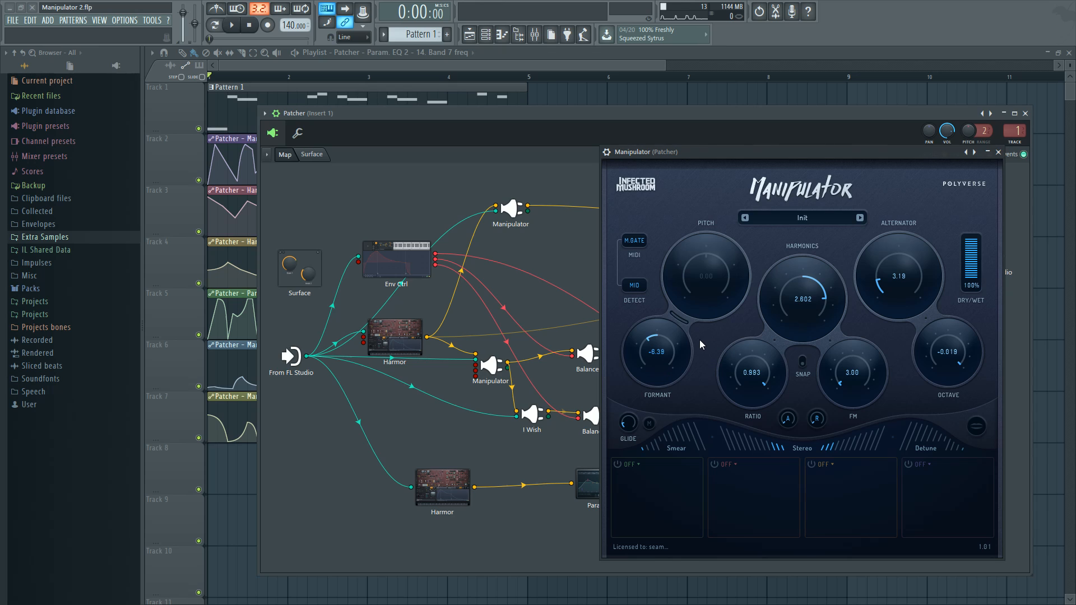
{"action": "left_click_drag", "start_coordinate": [661, 348], "coordinate": [660, 339]}
{"action": "double_click", "coordinate": [659, 340]}
{"action": "mouse_move", "coordinate": [648, 329]}
{"action": "left_mouse_down"}
{"action": "mouse_move", "coordinate": [644, 350]}
{"action": "mouse_move", "coordinate": [646, 340]}
{"action": "left_mouse_up"}
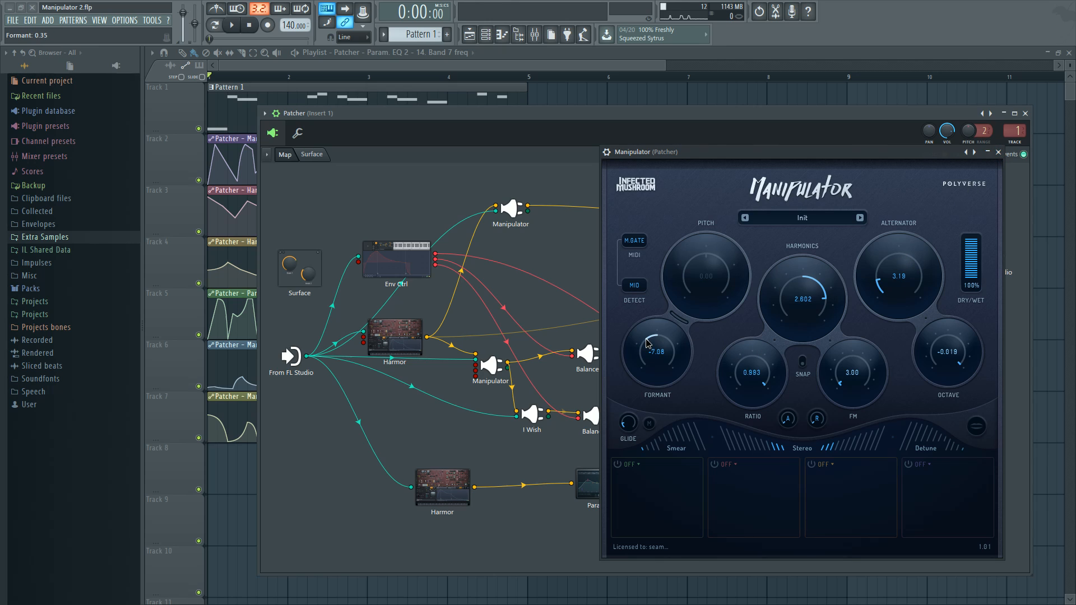
{"action": "left_click", "coordinate": [998, 152]}
Reopen the upper Manipulator, reset its Harmonics and FM to zero, and lower its Octave to -7.500
{"action": "left_click", "coordinate": [507, 212]}
{"action": "left_click_drag", "start_coordinate": [673, 143], "coordinate": [755, 165]}
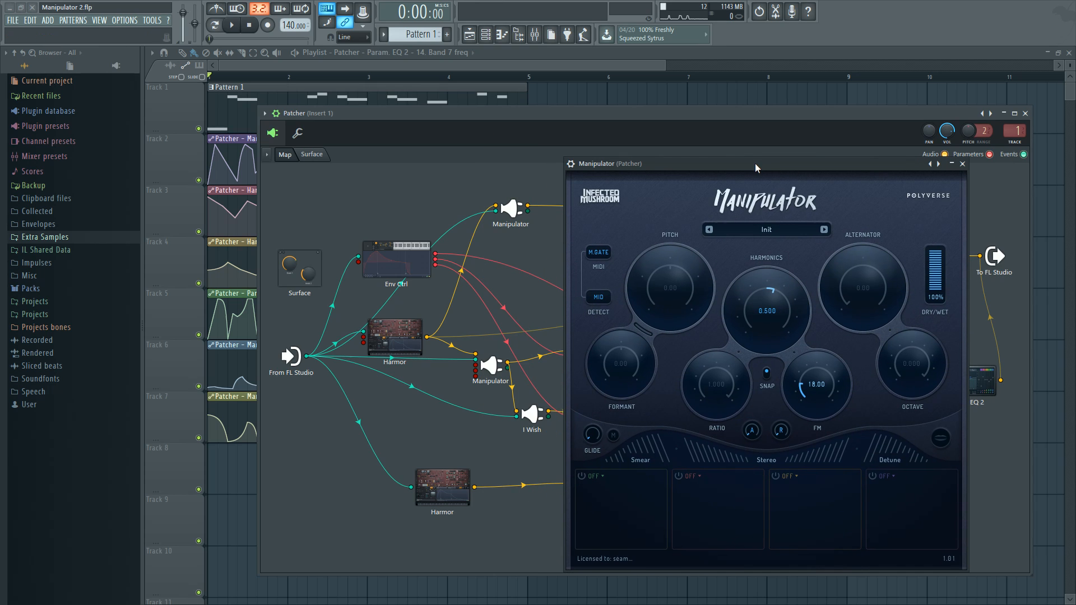
{"action": "left_click_drag", "start_coordinate": [776, 291], "coordinate": [766, 287]}
{"action": "left_click_drag", "start_coordinate": [810, 381], "coordinate": [806, 402]}
{"action": "left_click_drag", "start_coordinate": [927, 369], "coordinate": [882, 377]}
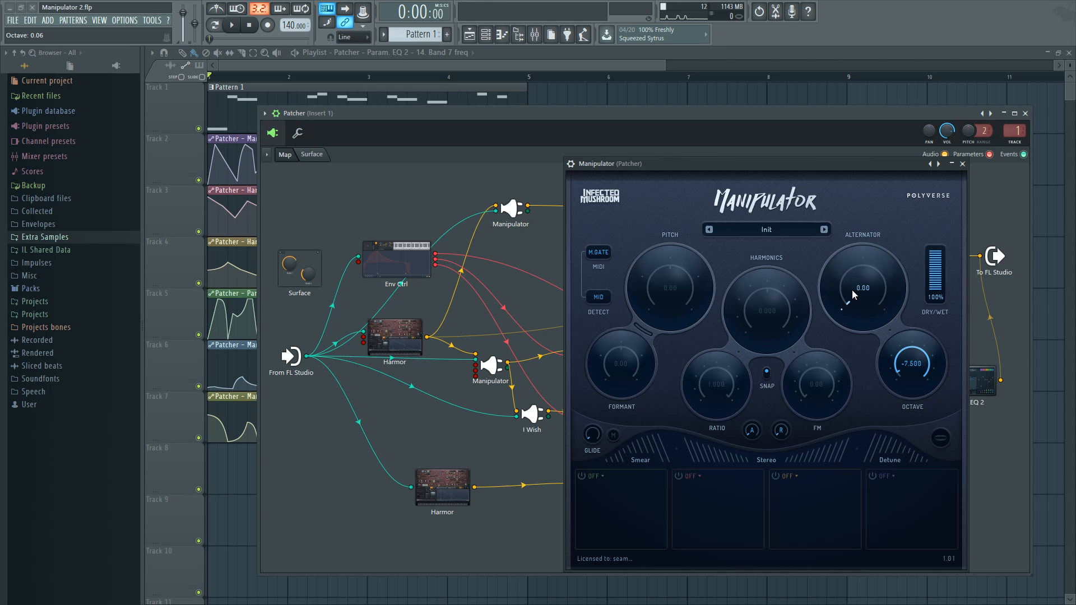
Raise the Manipulator's Alternator to 7.00 while the pattern plays, and stop playback
{"action": "key", "text": "space"}
{"action": "left_click_drag", "start_coordinate": [853, 280], "coordinate": [845, 281]}
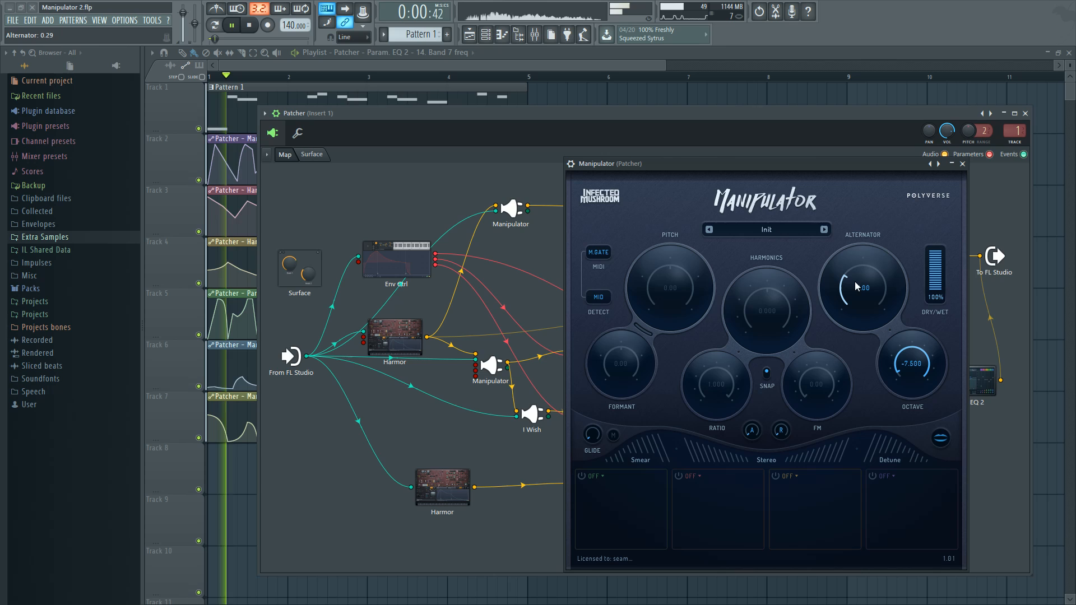
{"action": "key", "text": "space"}
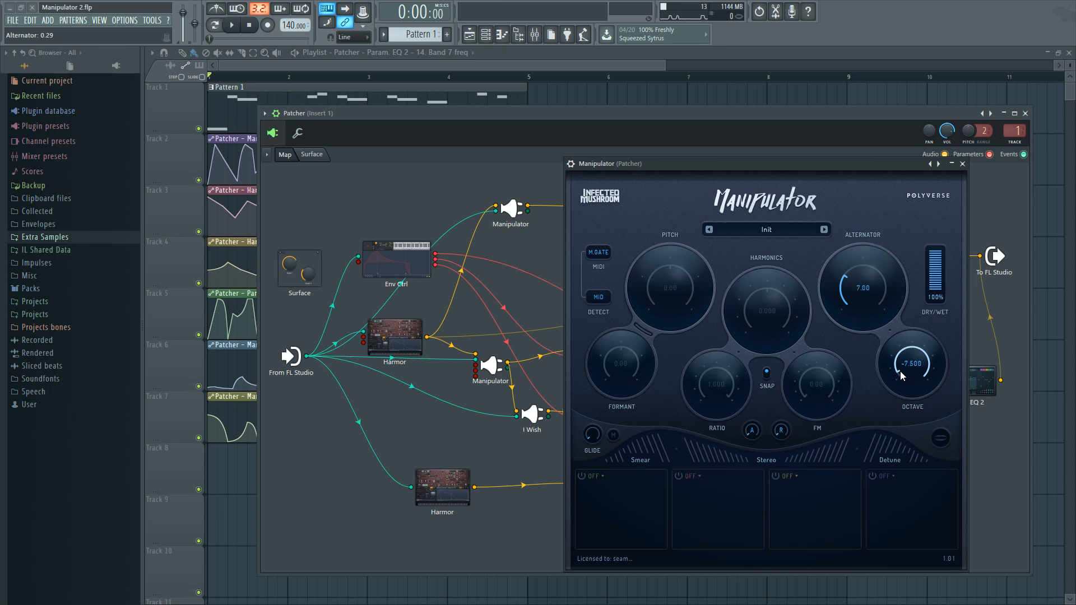
Set the Alternator to 12.00 and sweep the Octave from -7.125 up to 0.000 during playback
{"action": "left_click_drag", "start_coordinate": [900, 371], "coordinate": [920, 387]}
{"action": "left_click_drag", "start_coordinate": [912, 370], "coordinate": [872, 381]}
{"action": "left_click_drag", "start_coordinate": [865, 300], "coordinate": [878, 287]}
{"action": "key", "text": "space"}
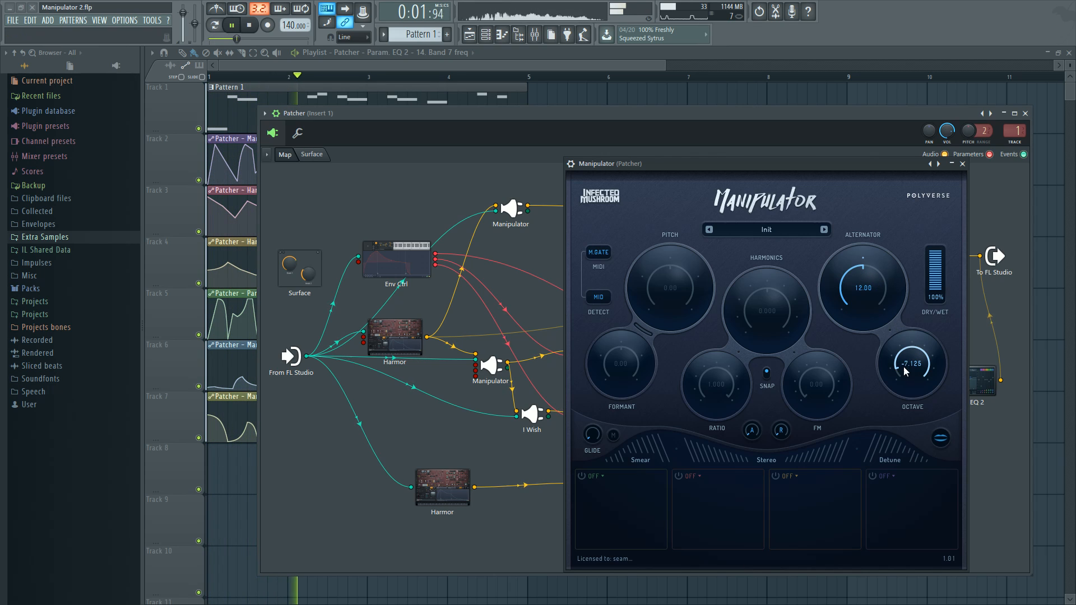
{"action": "left_click_drag", "start_coordinate": [903, 367], "coordinate": [925, 378]}
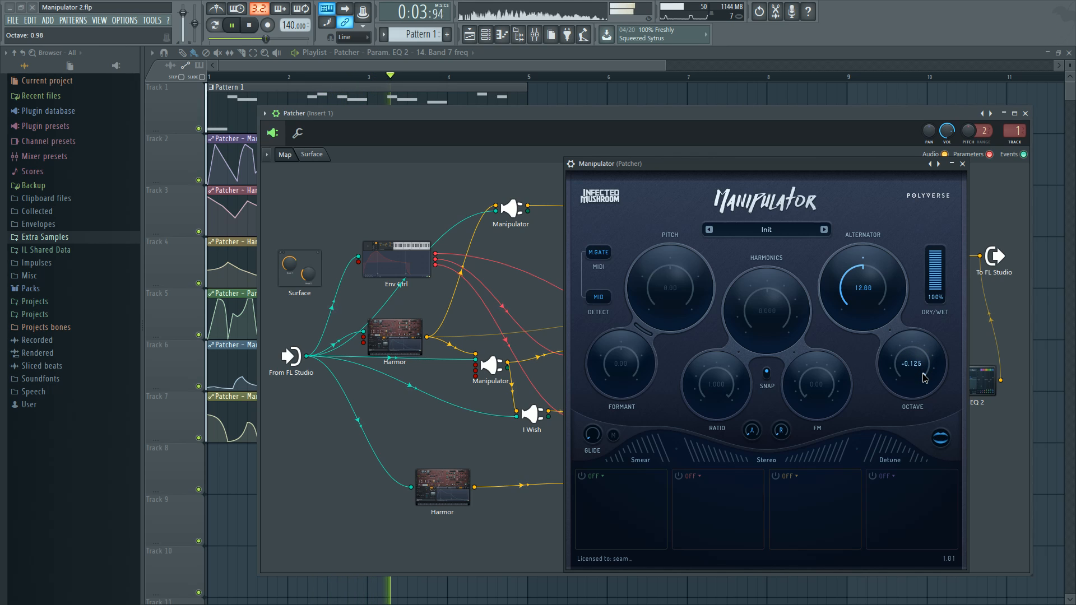
{"action": "key", "text": "space"}
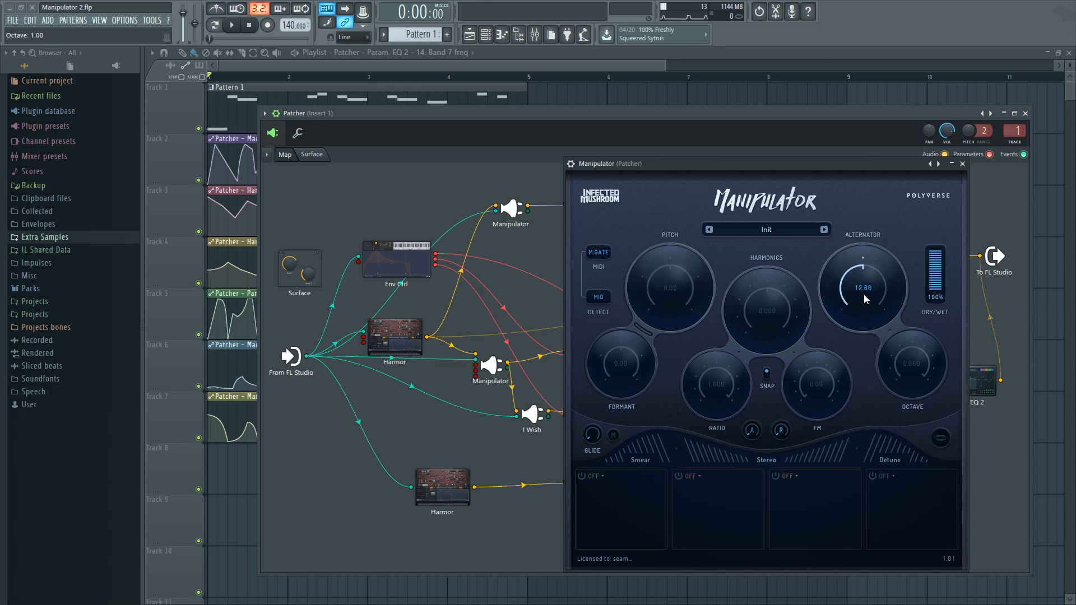
Audition the Manipulator's Smear during playback, try its Stereo control, and return both to zero
{"action": "left_click_drag", "start_coordinate": [748, 168], "coordinate": [758, 148]}
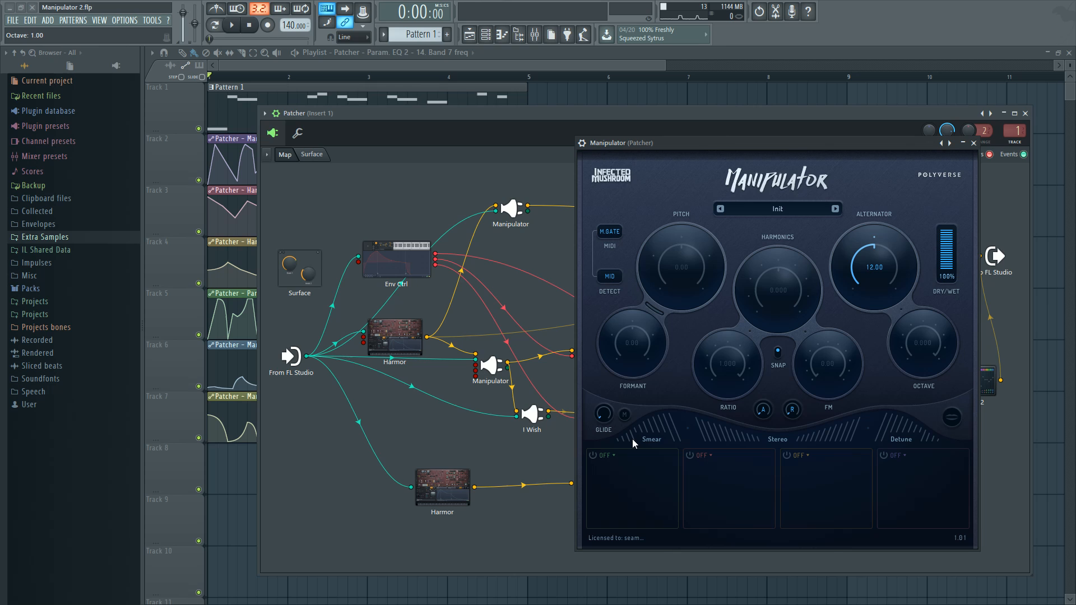
{"action": "key", "text": "space"}
{"action": "mouse_move", "coordinate": [632, 439]}
{"action": "left_mouse_down"}
{"action": "mouse_move", "coordinate": [656, 440]}
{"action": "mouse_move", "coordinate": [640, 436]}
{"action": "left_mouse_up"}
{"action": "key", "text": "space"}
{"action": "left_click_drag", "start_coordinate": [630, 436], "coordinate": [614, 438]}
{"action": "left_click_drag", "start_coordinate": [756, 438], "coordinate": [731, 444]}
{"action": "left_click_drag", "start_coordinate": [731, 444], "coordinate": [769, 443]}
Raise the Manipulator's Detune to 0.74 while the pattern plays, and stop playback
{"action": "left_click_drag", "start_coordinate": [749, 144], "coordinate": [755, 145]}
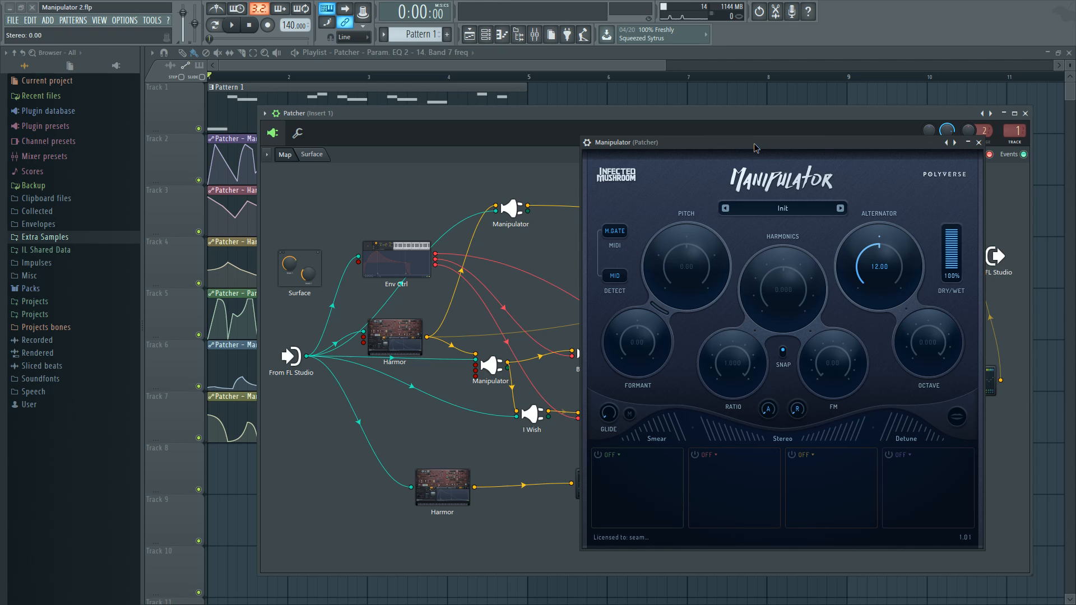
{"action": "left_click_drag", "start_coordinate": [754, 144], "coordinate": [750, 138]}
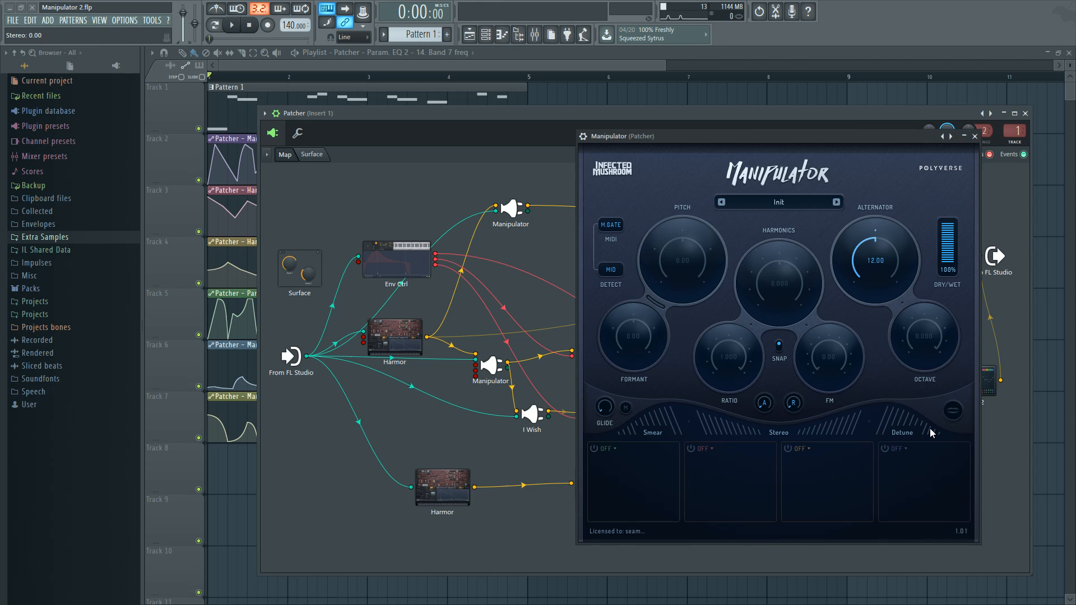
{"action": "key", "text": "space"}
{"action": "left_click_drag", "start_coordinate": [933, 429], "coordinate": [895, 426]}
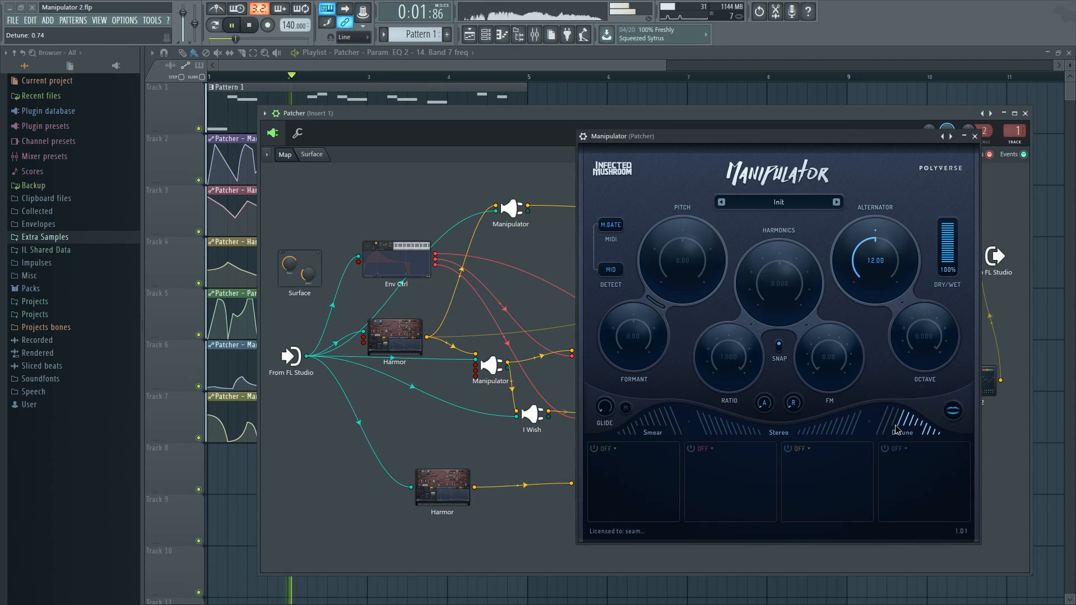
{"action": "key", "text": "space"}
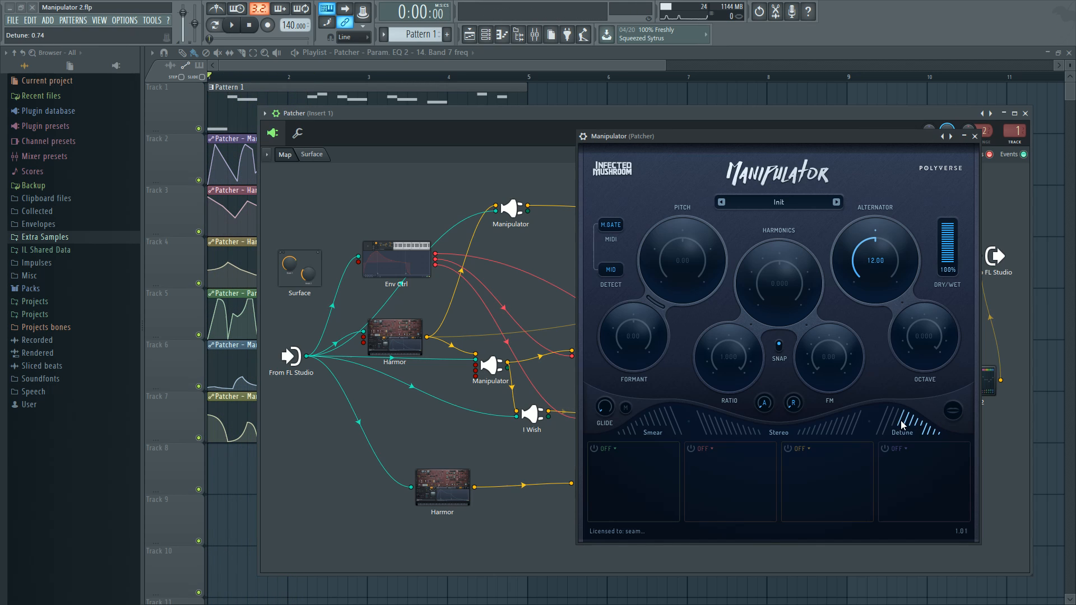
Lower the Manipulator's Detune to 0.43 and on to 0.23 while listening to the pattern
{"action": "key", "text": "space"}
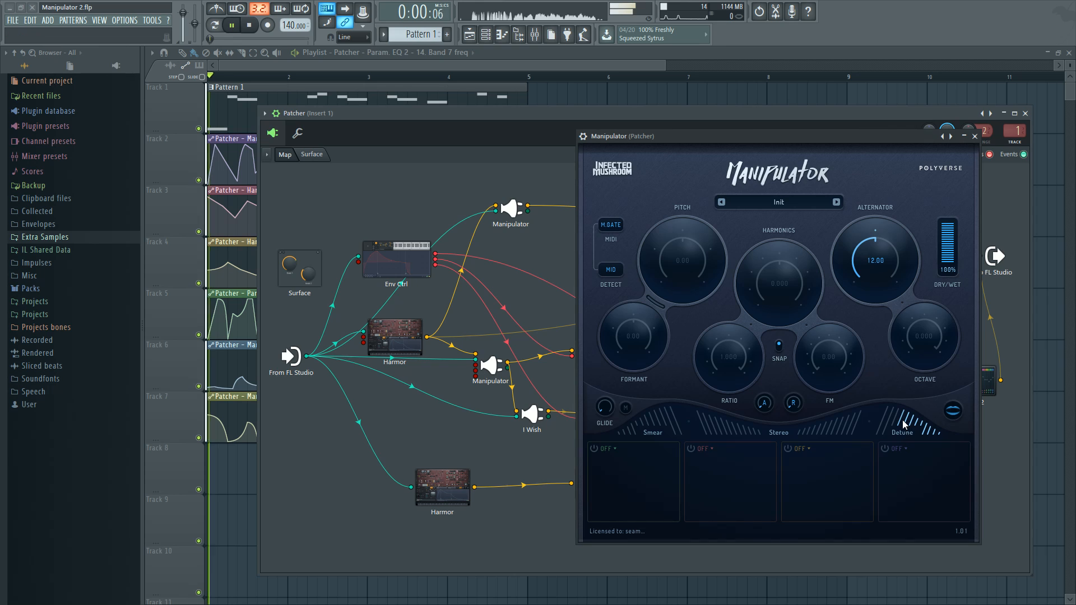
{"action": "mouse_move", "coordinate": [903, 422]}
{"action": "left_mouse_down"}
{"action": "mouse_move", "coordinate": [934, 437]}
{"action": "mouse_move", "coordinate": [913, 440]}
{"action": "left_mouse_up"}
{"action": "key", "text": "space"}
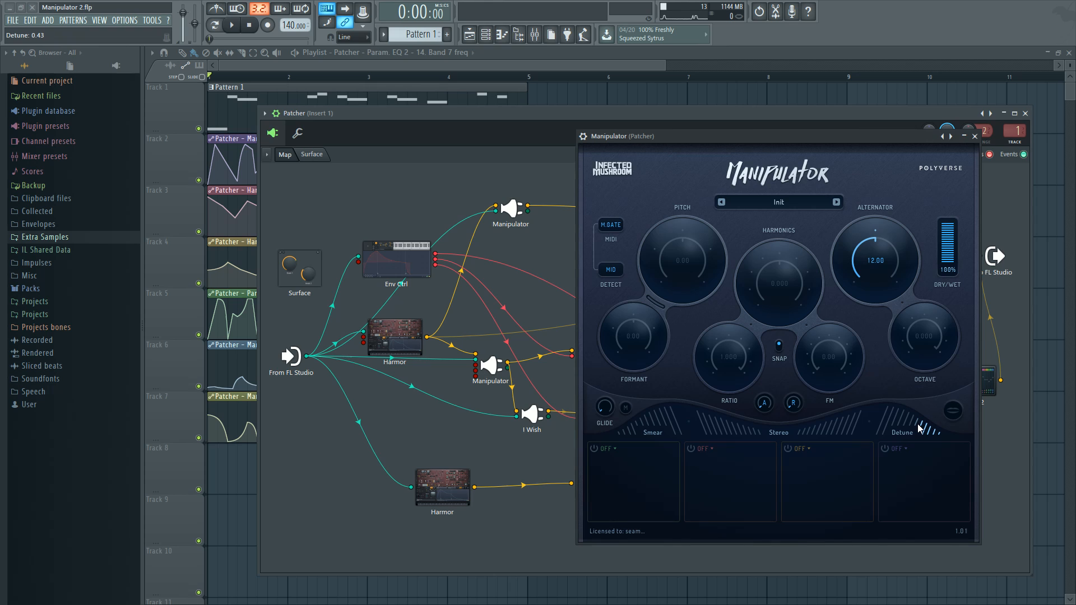
{"action": "key", "text": "space"}
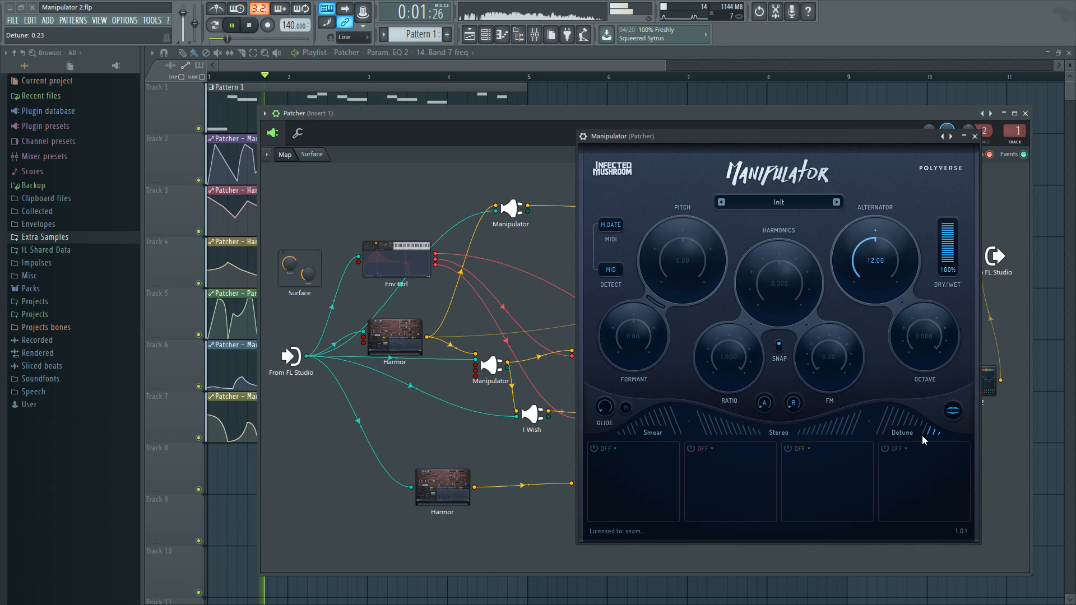
{"action": "key", "text": "space"}
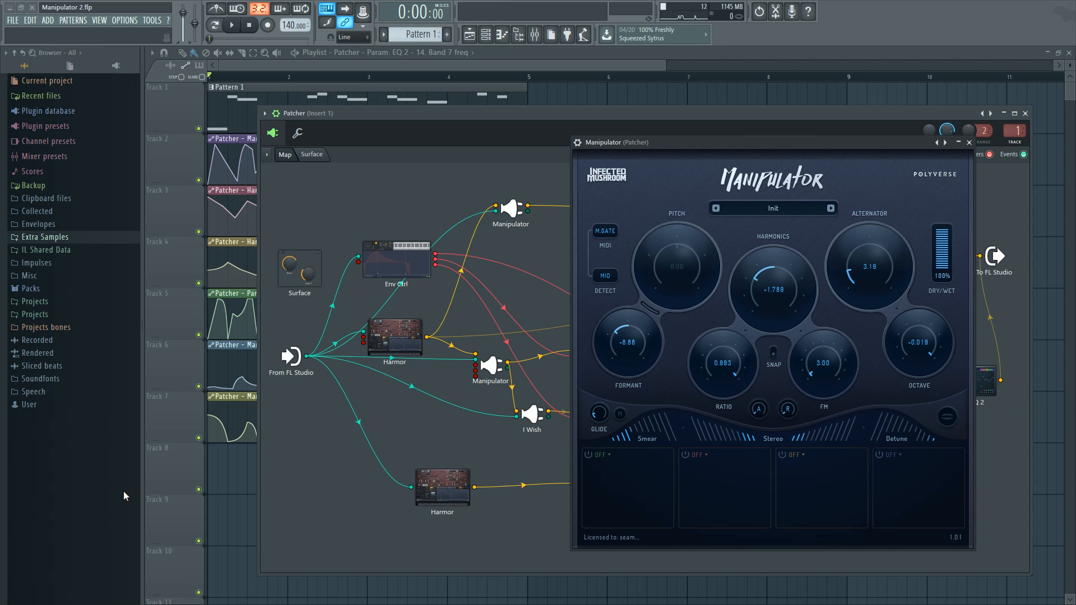
Clear the plugin windows off the Playlist and examine the automation clips on tracks 2 to 7 up close
{"action": "left_click", "coordinate": [238, 467]}
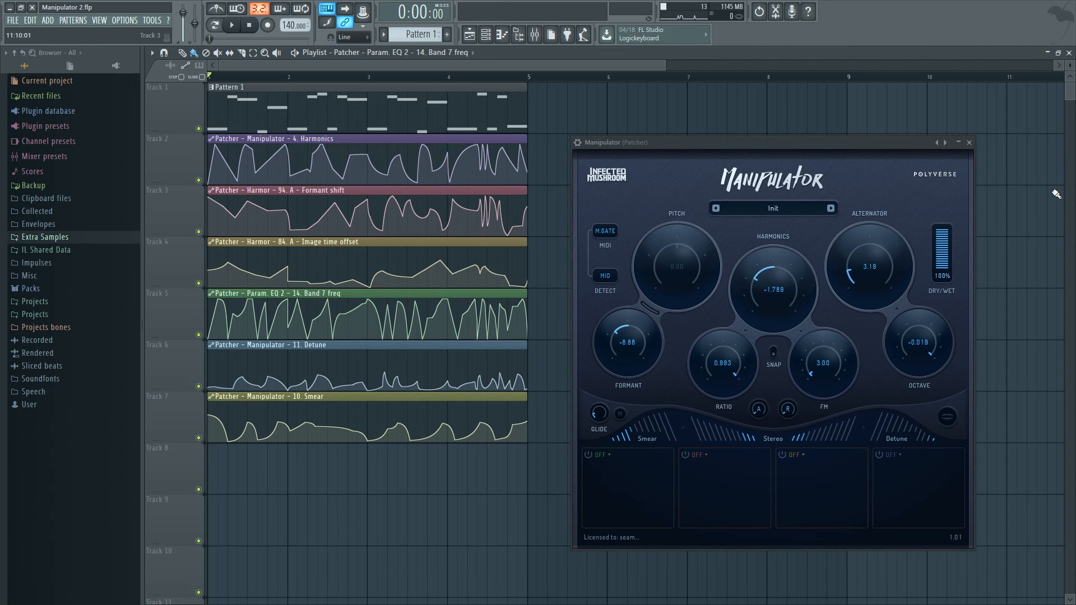
{"action": "left_click", "coordinate": [969, 143]}
{"action": "scroll", "coordinate": [365, 444], "scroll_direction": "up", "scroll_amount": 4}
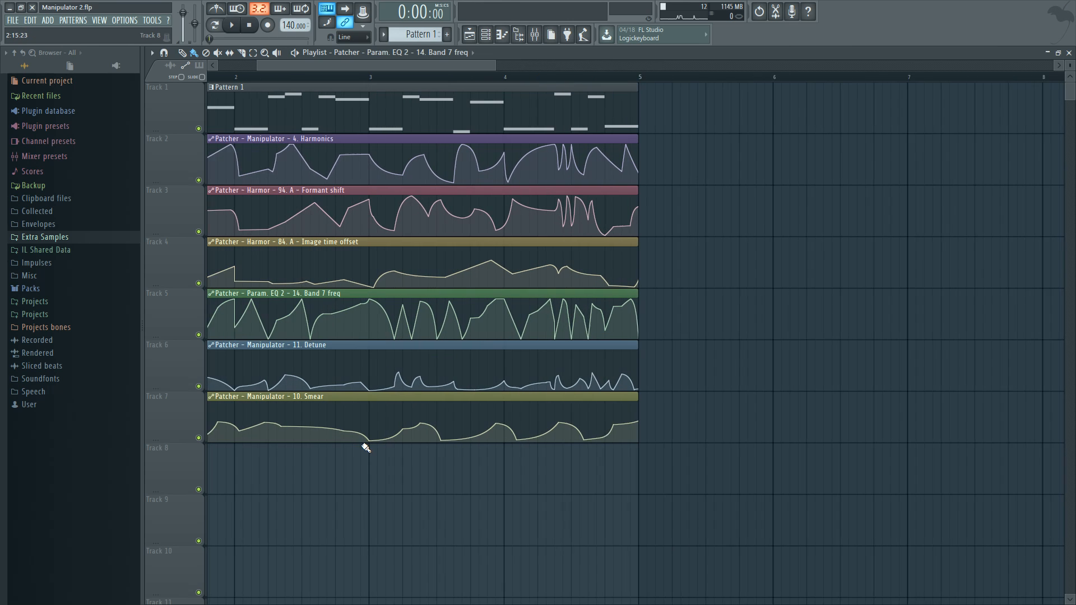
{"action": "scroll", "coordinate": [583, 478], "scroll_direction": "up", "scroll_amount": 5}
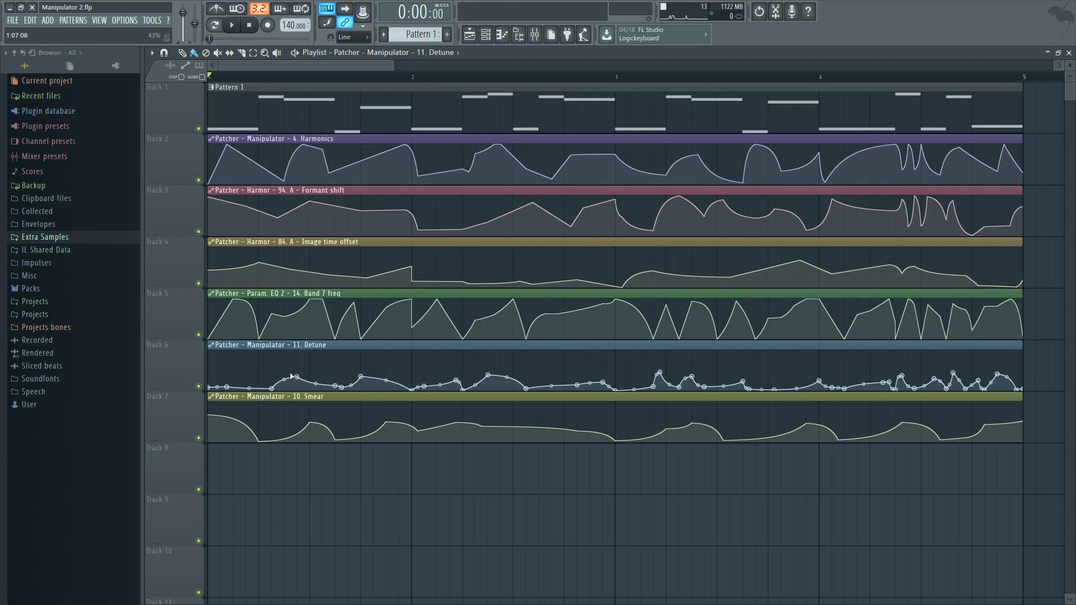
Set the playback position to the pattern's second note, examine the Smear automation there, and play the section briefly
{"action": "left_click", "coordinate": [259, 75]}
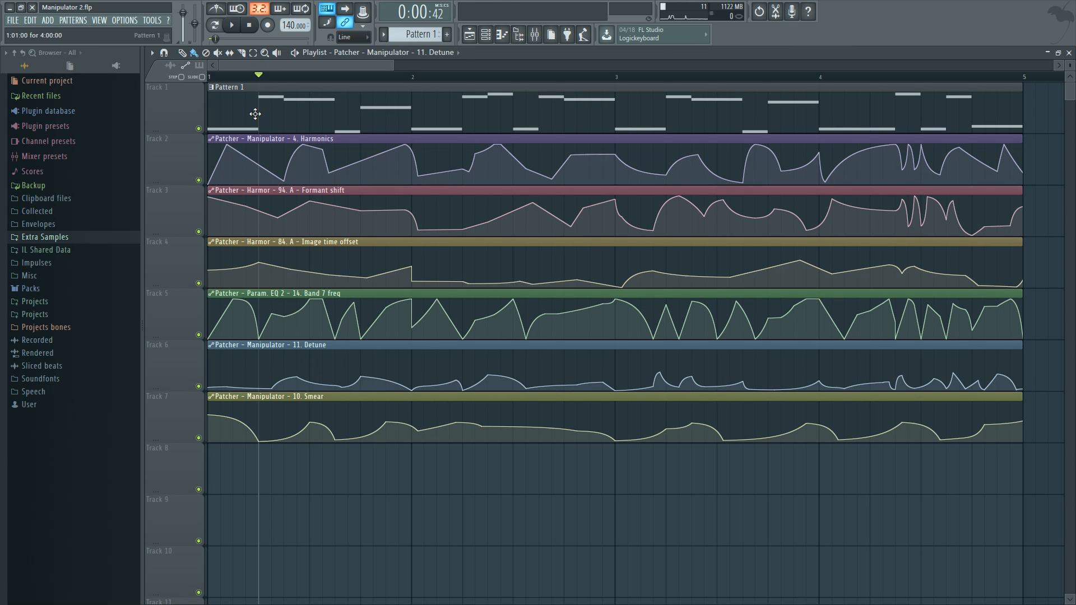
{"action": "scroll", "coordinate": [255, 114], "scroll_direction": "up", "scroll_amount": 4}
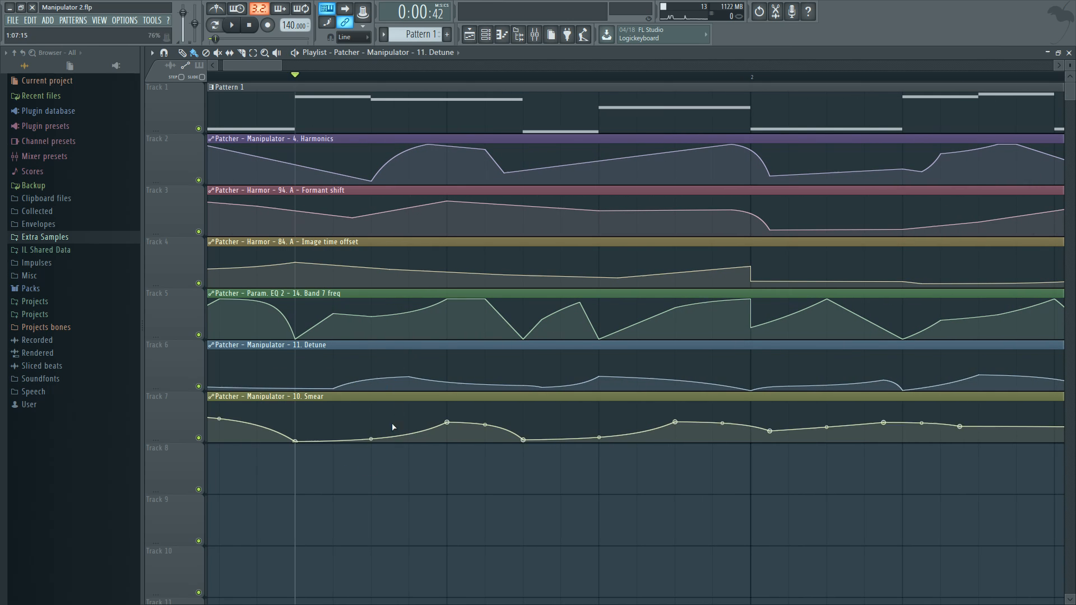
{"action": "left_click_drag", "start_coordinate": [393, 427], "coordinate": [432, 495]}
{"action": "scroll", "coordinate": [432, 495], "scroll_direction": "down", "scroll_amount": 1}
{"action": "key", "text": "space"}
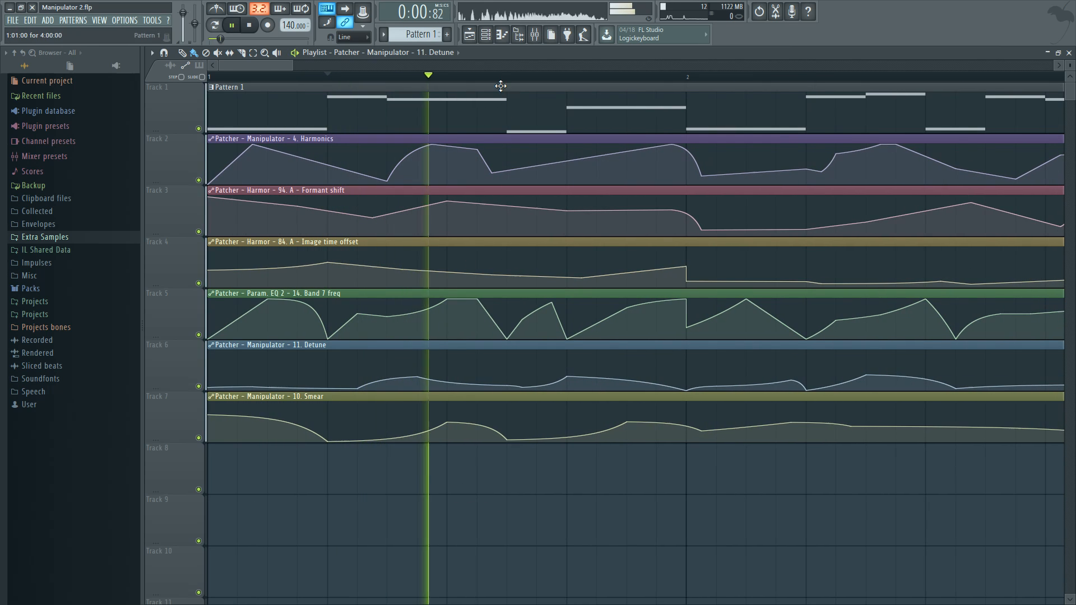
{"action": "key", "text": "space"}
Reopen the Patcher channel to show its plugin map
{"action": "left_click", "coordinate": [486, 35]}
{"action": "left_click", "coordinate": [640, 205]}
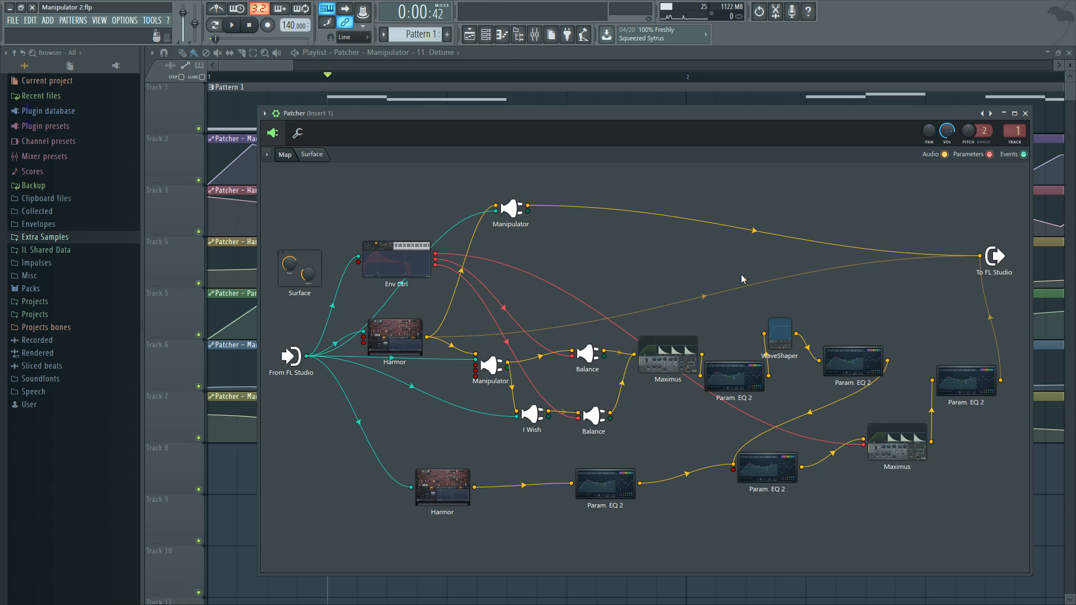
Play the pattern briefly and close the Patcher window to bring the Playlist's automation clips into view
{"action": "key", "text": "space"}
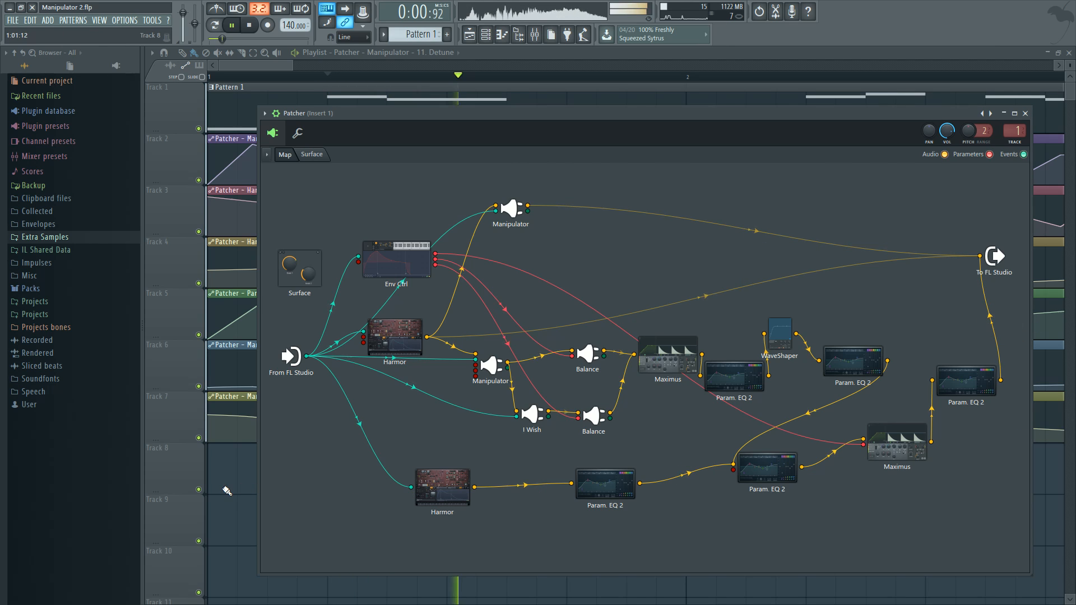
{"action": "key", "text": "Escape"}
{"action": "key", "text": "space"}
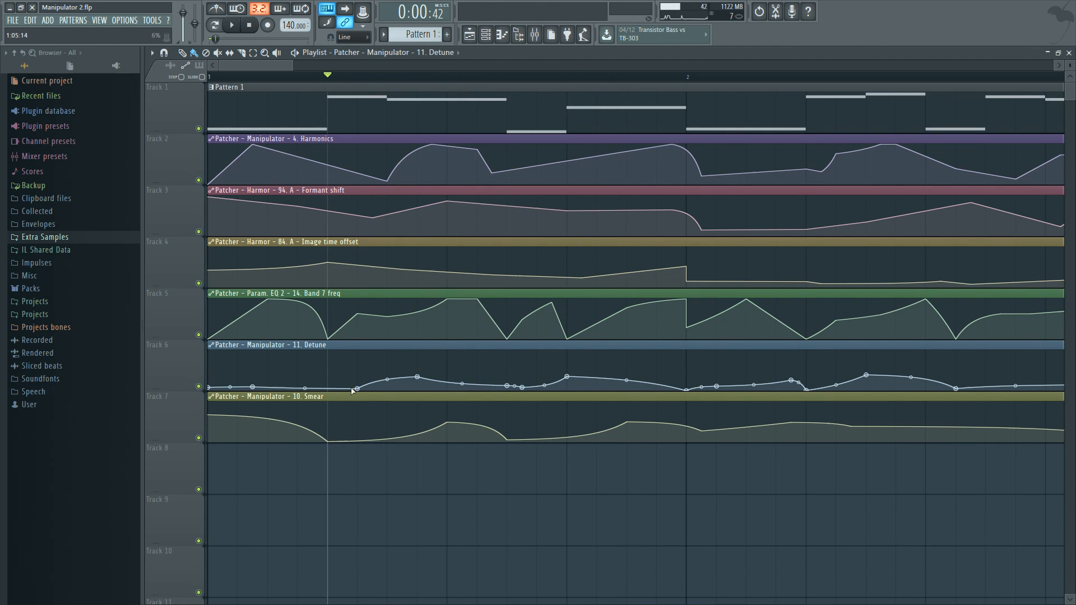
Lower the Detune automation point above the pattern's second note to 6% and play the section to hear it
{"action": "key", "text": "space"}
{"action": "key", "text": "space"}
{"action": "left_click_drag", "start_coordinate": [419, 379], "coordinate": [421, 389]}
{"action": "key", "text": "space"}
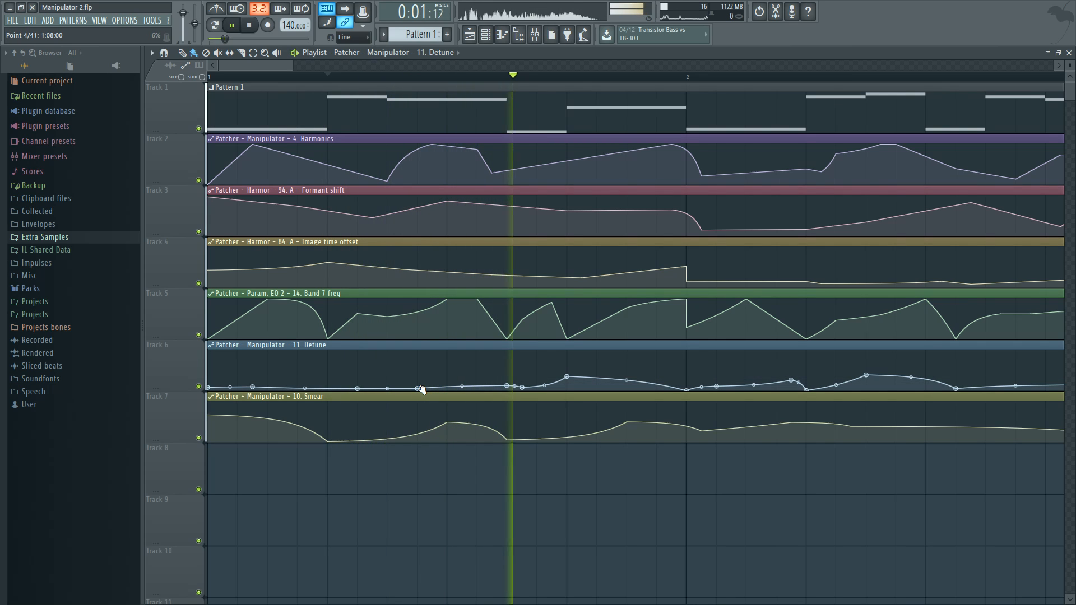
Raise the same Detune automation point back to 39% and replay the section several times for comparison
{"action": "key", "text": "space"}
{"action": "left_click_drag", "start_coordinate": [422, 389], "coordinate": [420, 377]}
{"action": "key", "text": "space"}
{"action": "key", "text": "space"}
{"action": "key", "text": "space"}
{"action": "key", "text": "space"}
{"action": "key", "text": "space"}
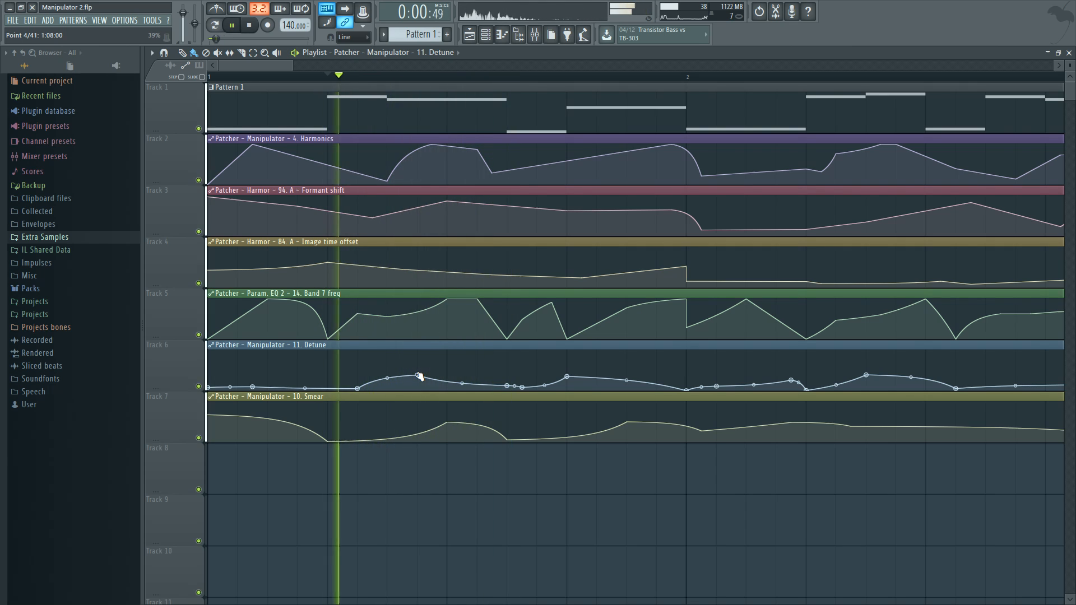
{"action": "key", "text": "space"}
{"action": "key", "text": "space"}
{"action": "key", "text": "space"}
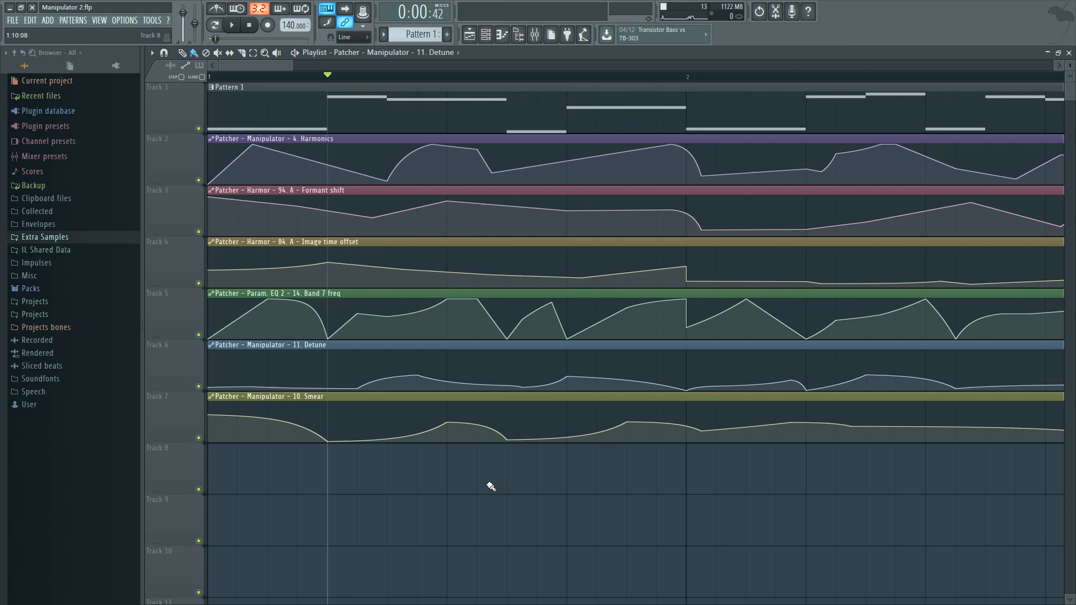
Play the Playlist from bar 3 and follow the automation clips against the pattern
{"action": "scroll", "coordinate": [493, 485], "scroll_direction": "down", "scroll_amount": 5}
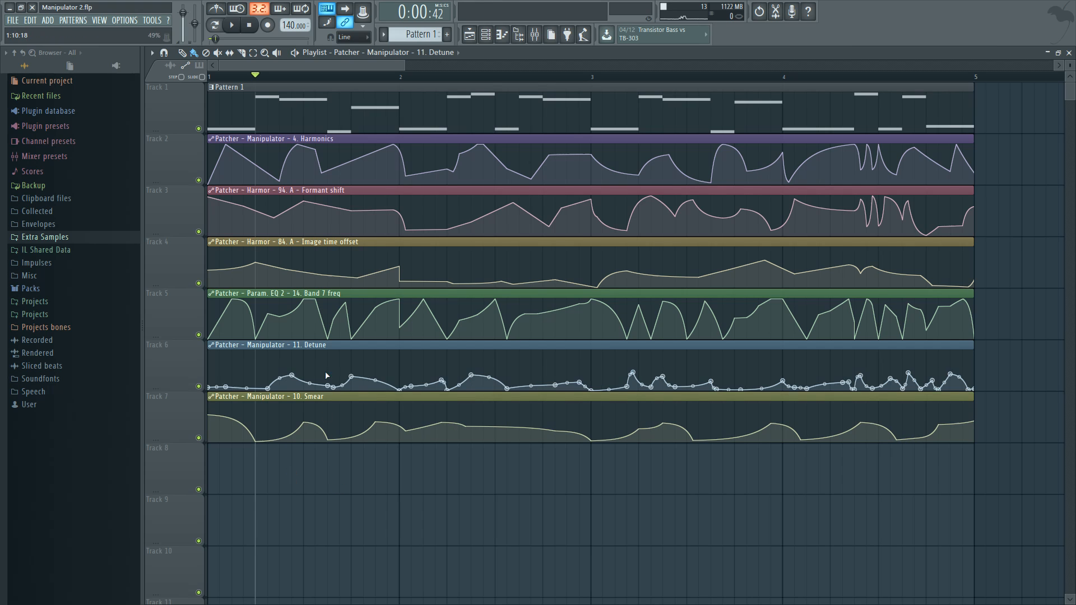
{"action": "left_click", "coordinate": [596, 77]}
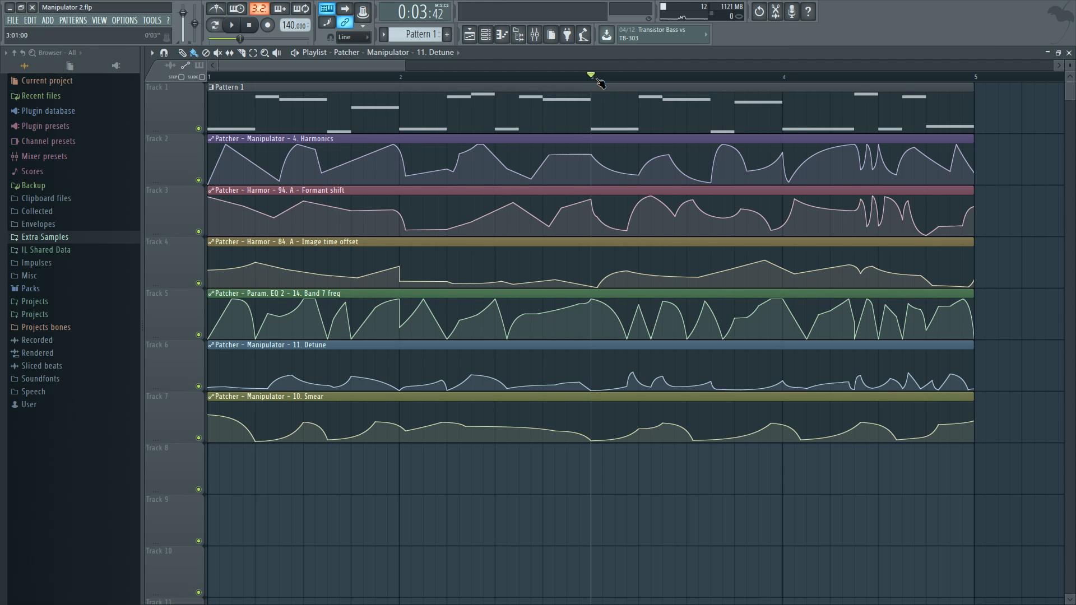
{"action": "key", "text": "space"}
{"action": "scroll", "coordinate": [695, 380], "scroll_direction": "up", "scroll_amount": 3}
{"action": "scroll", "coordinate": [768, 480], "scroll_direction": "right", "scroll_amount": 5}
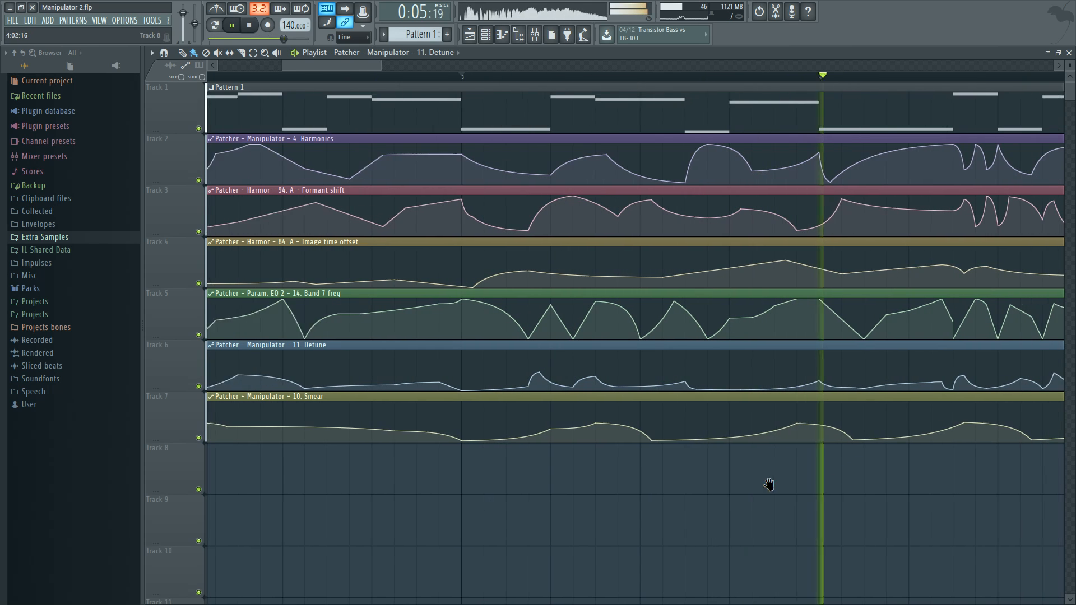
{"action": "key", "text": "space"}
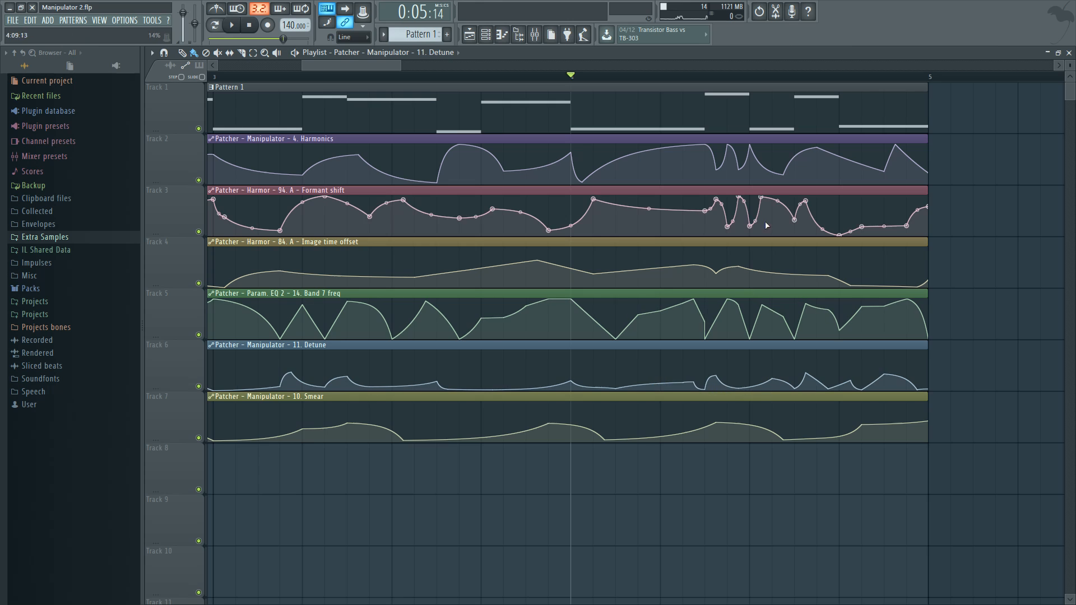
Set the playback position to the short high note in bar 4 and play to the end of the pattern
{"action": "left_click", "coordinate": [716, 83]}
{"action": "key", "text": "space"}
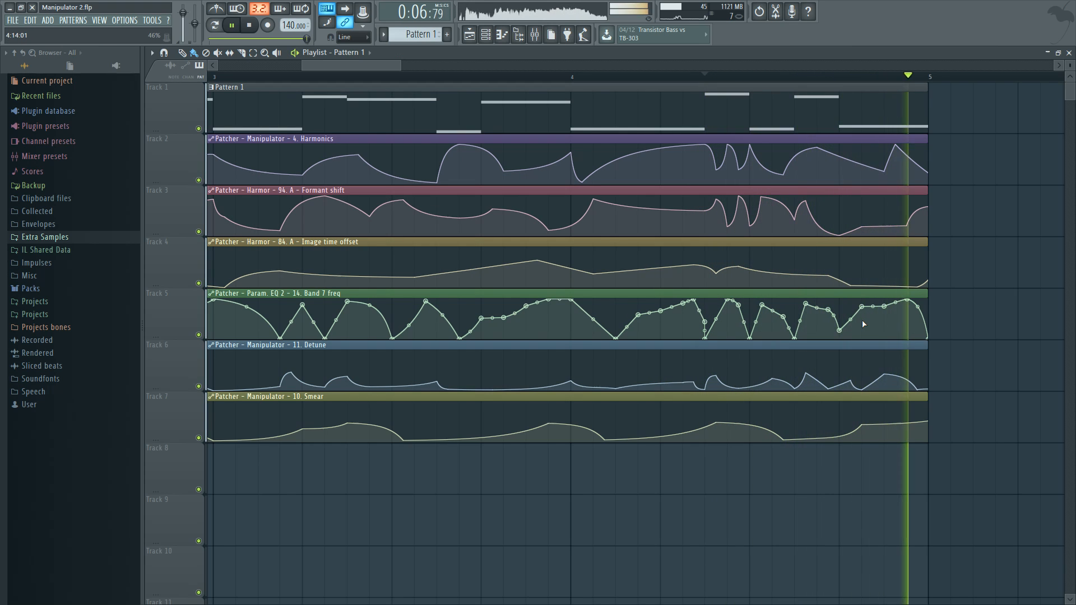
{"action": "key", "text": "space"}
{"action": "scroll", "coordinate": [727, 506], "scroll_direction": "down", "scroll_amount": 4}
Reopen the Patcher channel and open the Manipulator between Harmor and Balance, keeping its window clear of the direct output connections
{"action": "left_click", "coordinate": [486, 35]}
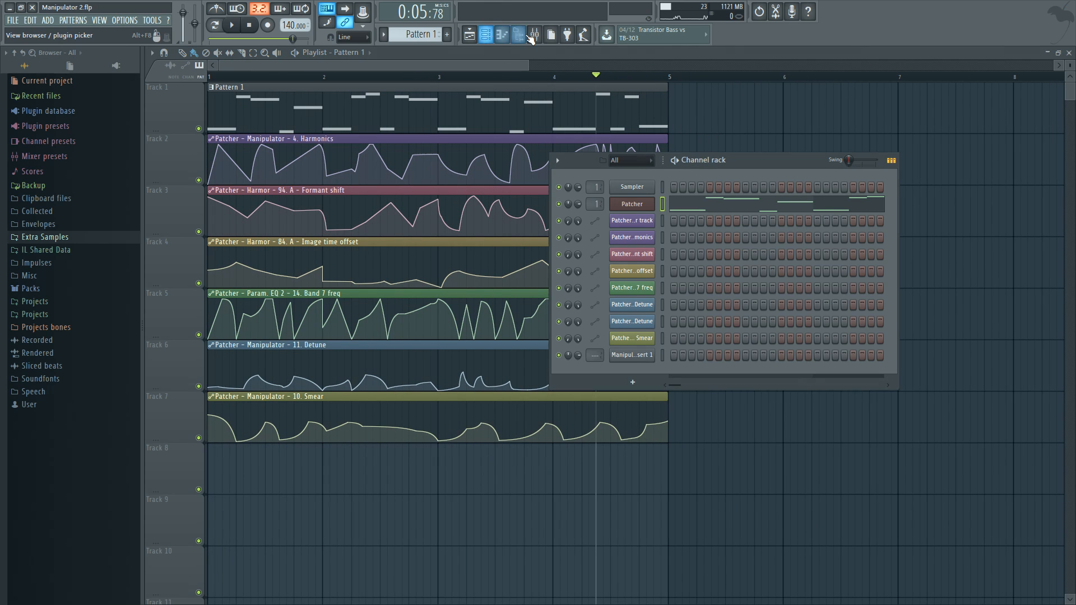
{"action": "left_click", "coordinate": [534, 35]}
{"action": "left_click", "coordinate": [632, 204]}
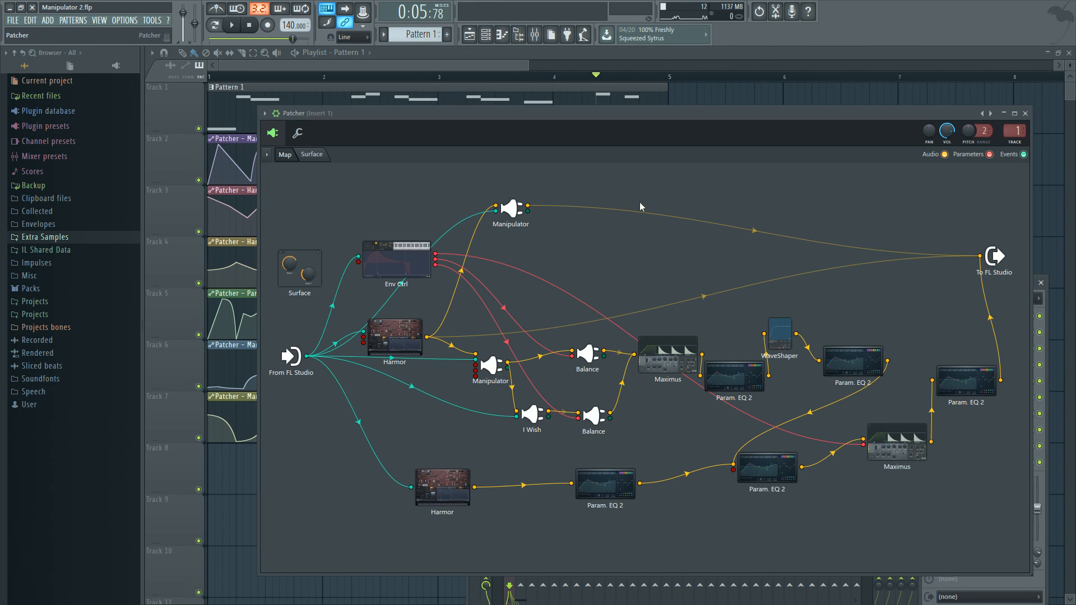
{"action": "double_click", "coordinate": [492, 365]}
{"action": "left_click_drag", "start_coordinate": [738, 141], "coordinate": [649, 432]}
Mute the final Param. EQ 2 output, enable Harmor's direct connection to To FL Studio, and play the dry sound
{"action": "right_click", "coordinate": [990, 317]}
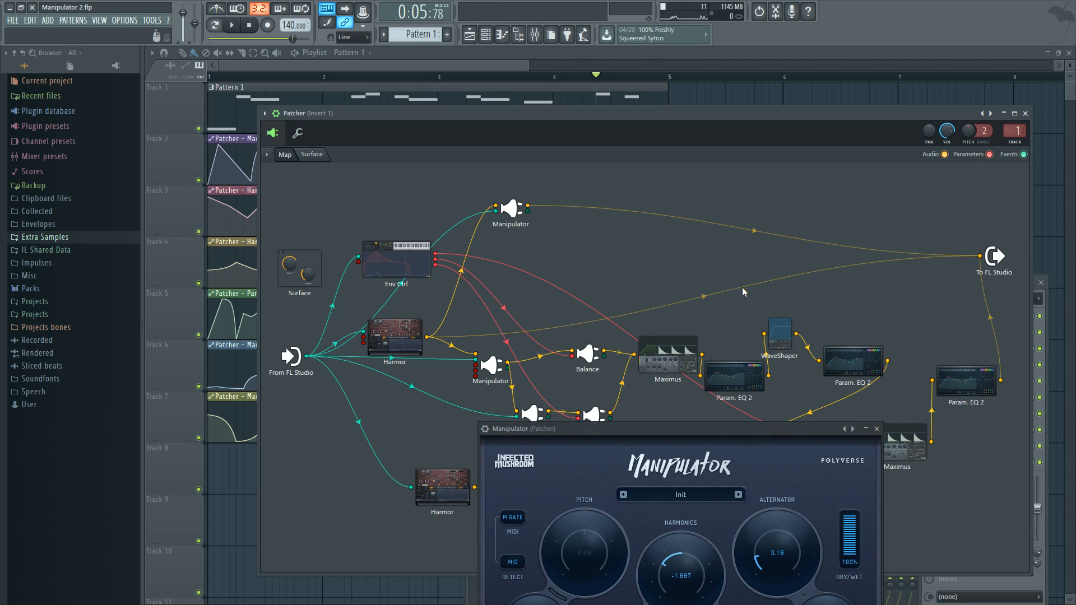
{"action": "right_click", "coordinate": [714, 290]}
{"action": "right_click", "coordinate": [706, 293]}
{"action": "left_click", "coordinate": [683, 276]}
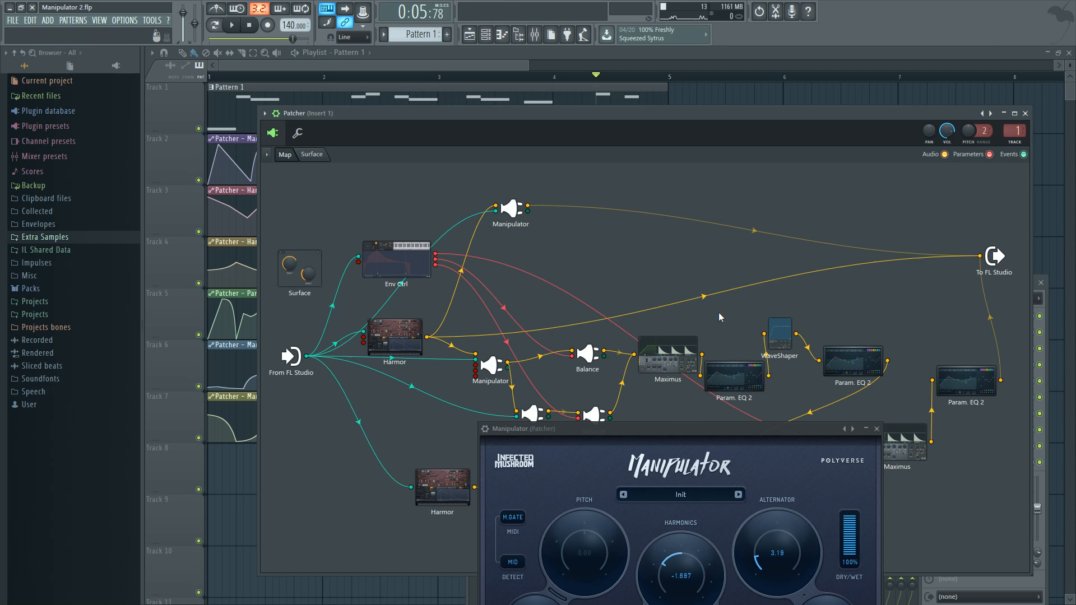
{"action": "key", "text": "space"}
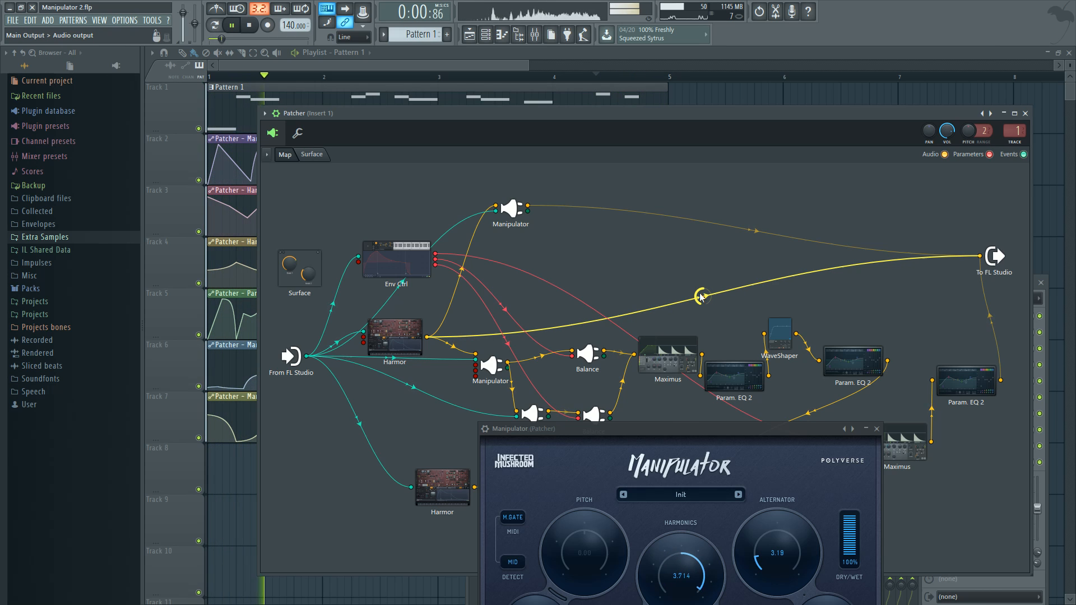
{"action": "key", "text": "space"}
Bring the full Manipulator interface into view and play the pattern to watch its Harmonics automation
{"action": "left_click_drag", "start_coordinate": [688, 431], "coordinate": [618, 159]}
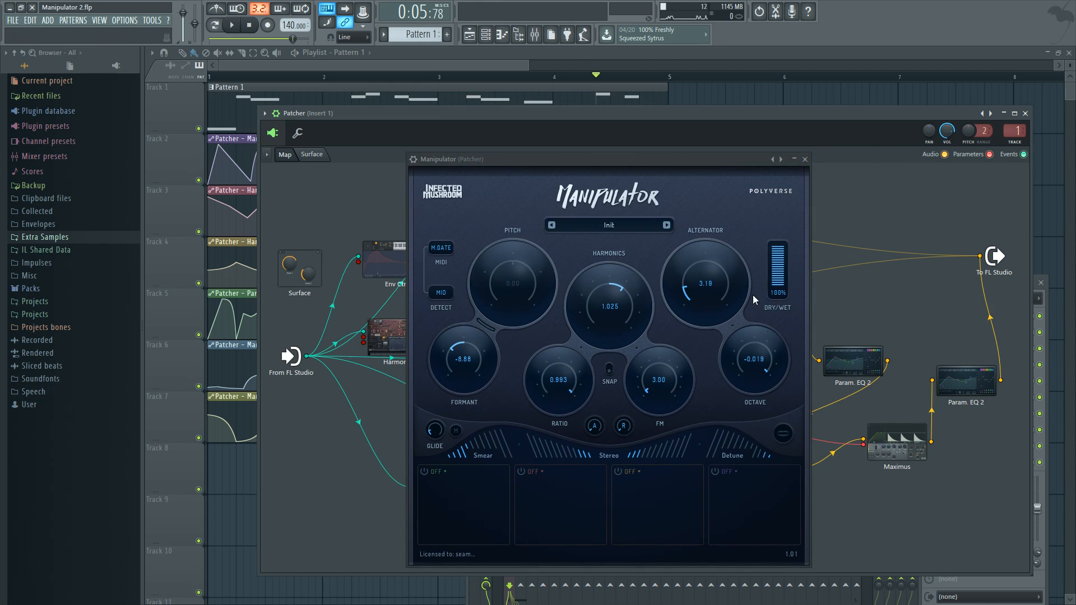
{"action": "left_click_drag", "start_coordinate": [714, 159], "coordinate": [715, 168]}
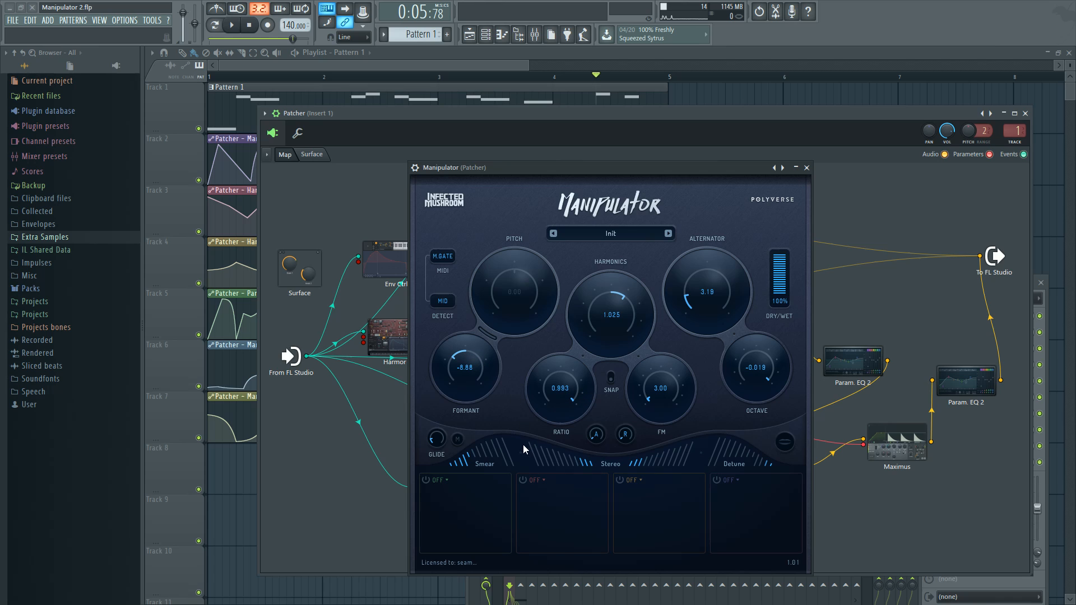
{"action": "key", "text": "space"}
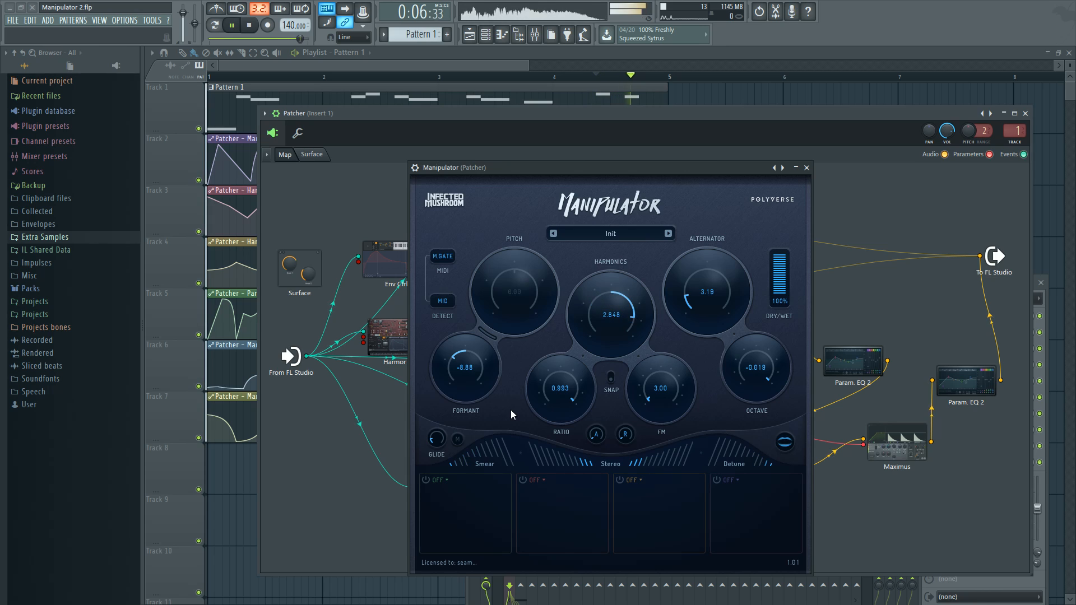
{"action": "key", "text": "space"}
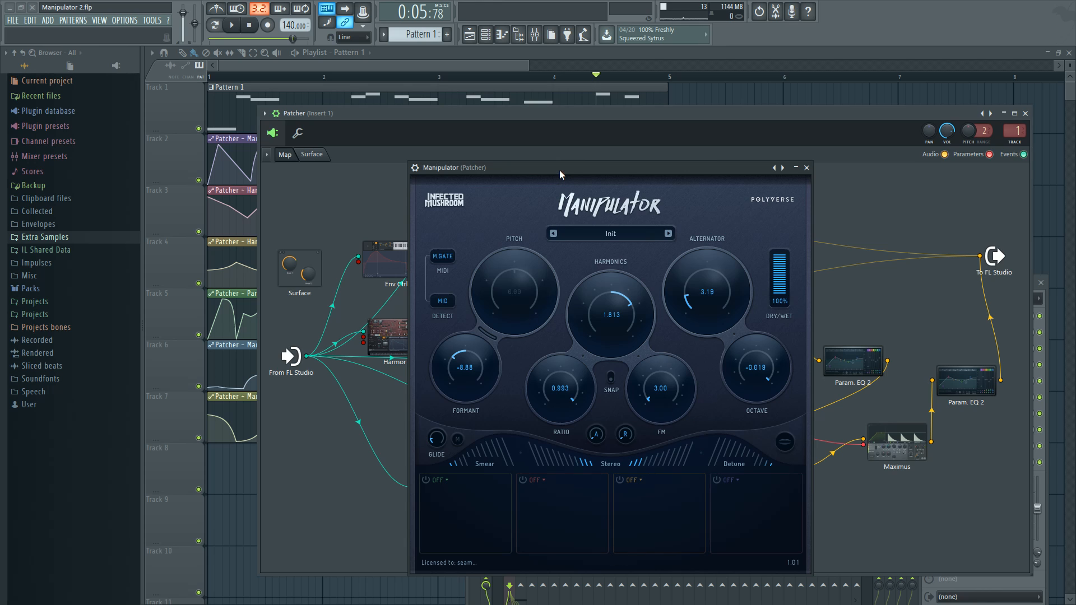
Assign MIDI as the source of Manipulator's second modulation slot, look over its source menu, and close the plugin
{"action": "left_click_drag", "start_coordinate": [560, 171], "coordinate": [555, 166]}
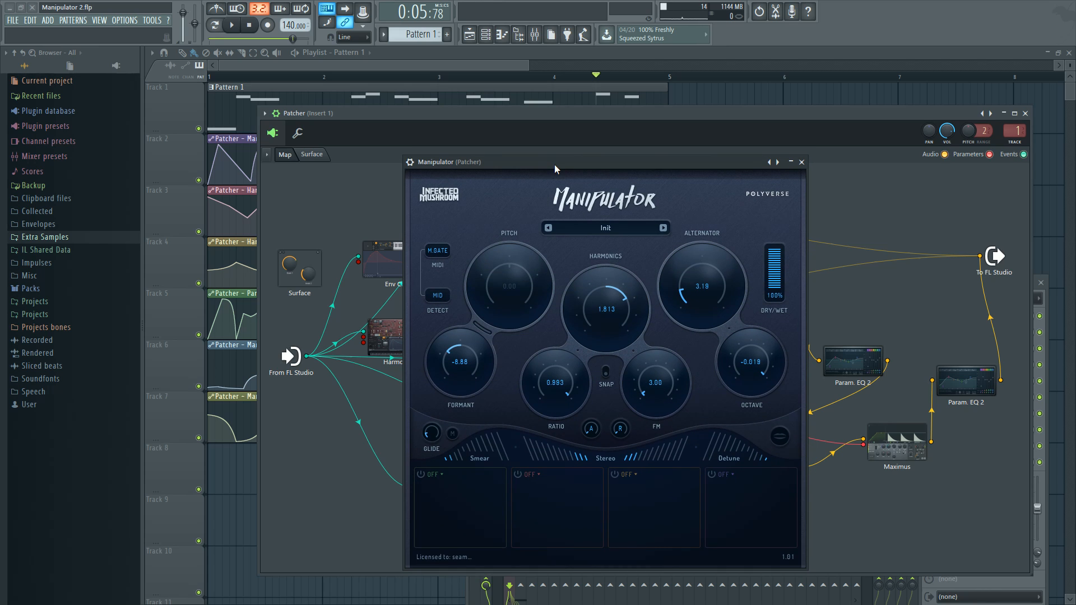
{"action": "left_click", "coordinate": [528, 474]}
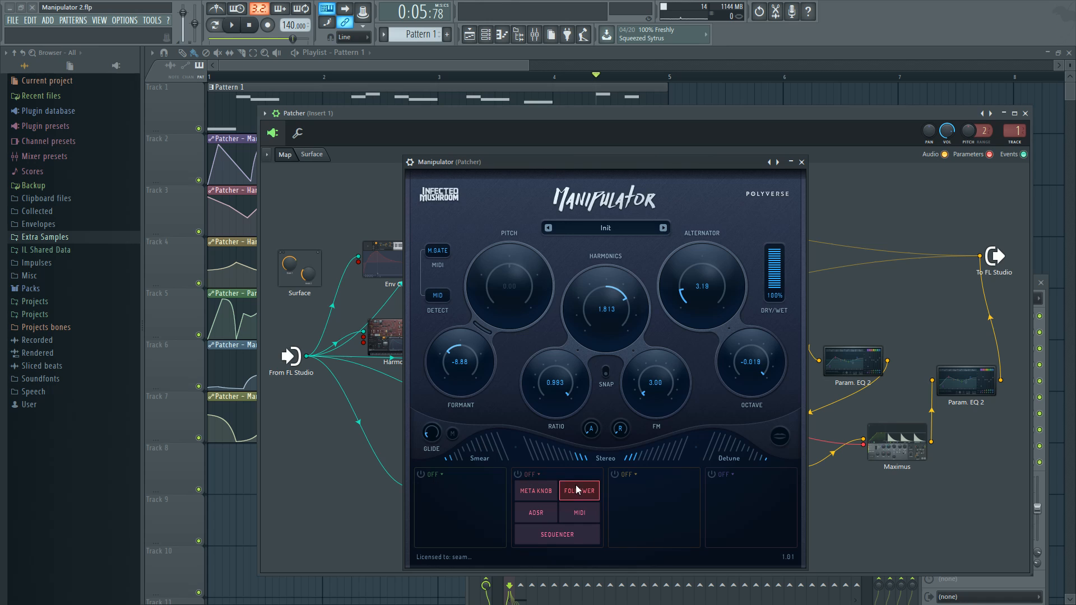
{"action": "left_click", "coordinate": [569, 513]}
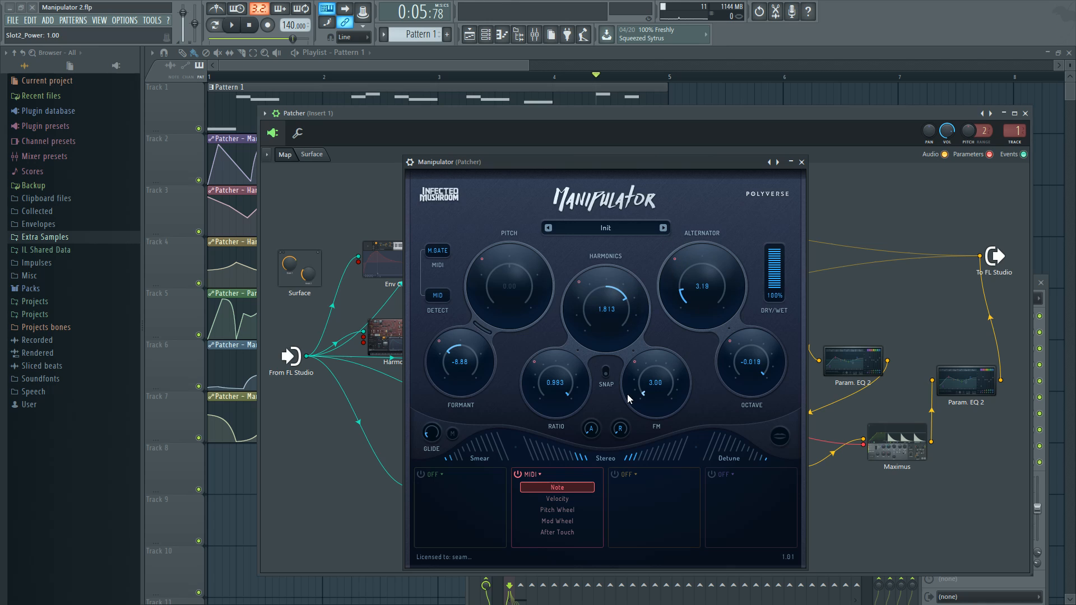
{"action": "left_click", "coordinate": [539, 476]}
{"action": "left_click", "coordinate": [539, 475]}
{"action": "left_click", "coordinate": [802, 163]}
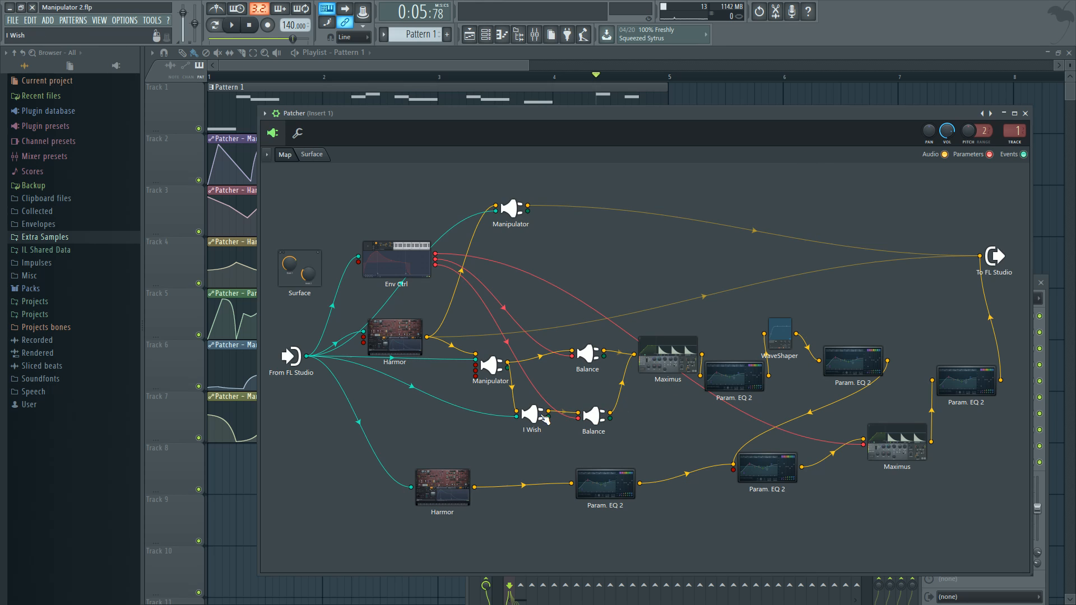
Nudge the I Wish module lower on the map and open its plugin window beside the module chain
{"action": "left_click_drag", "start_coordinate": [532, 414], "coordinate": [533, 425]}
{"action": "left_click_drag", "start_coordinate": [810, 159], "coordinate": [741, 173]}
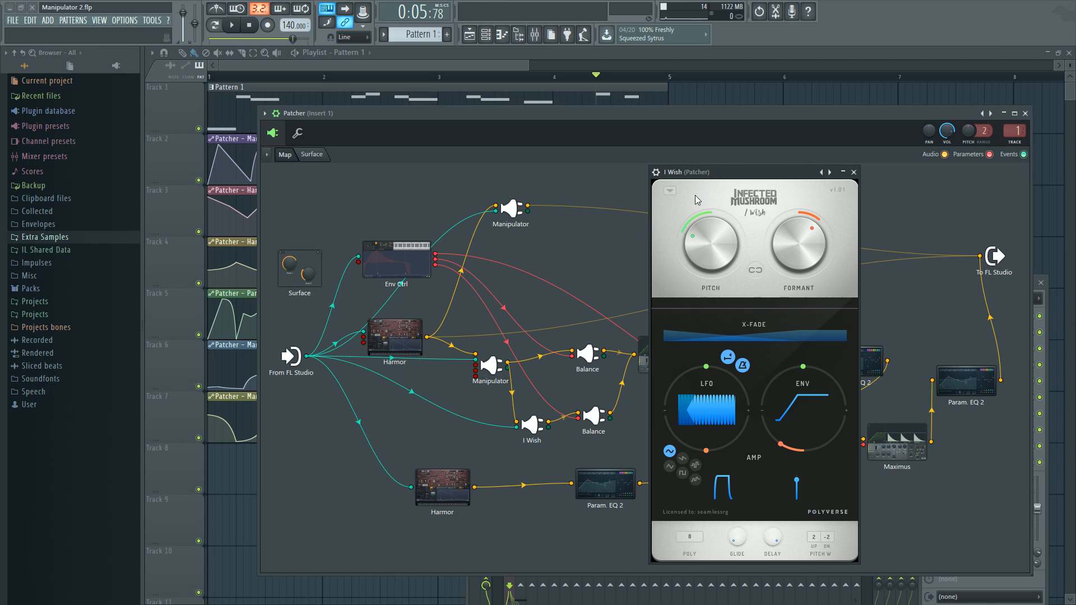
{"action": "mouse_move", "coordinate": [721, 169]}
{"action": "left_mouse_down"}
{"action": "mouse_move", "coordinate": [716, 183]}
{"action": "mouse_move", "coordinate": [724, 163]}
{"action": "mouse_move", "coordinate": [702, 156]}
{"action": "mouse_move", "coordinate": [718, 167]}
{"action": "left_mouse_up"}
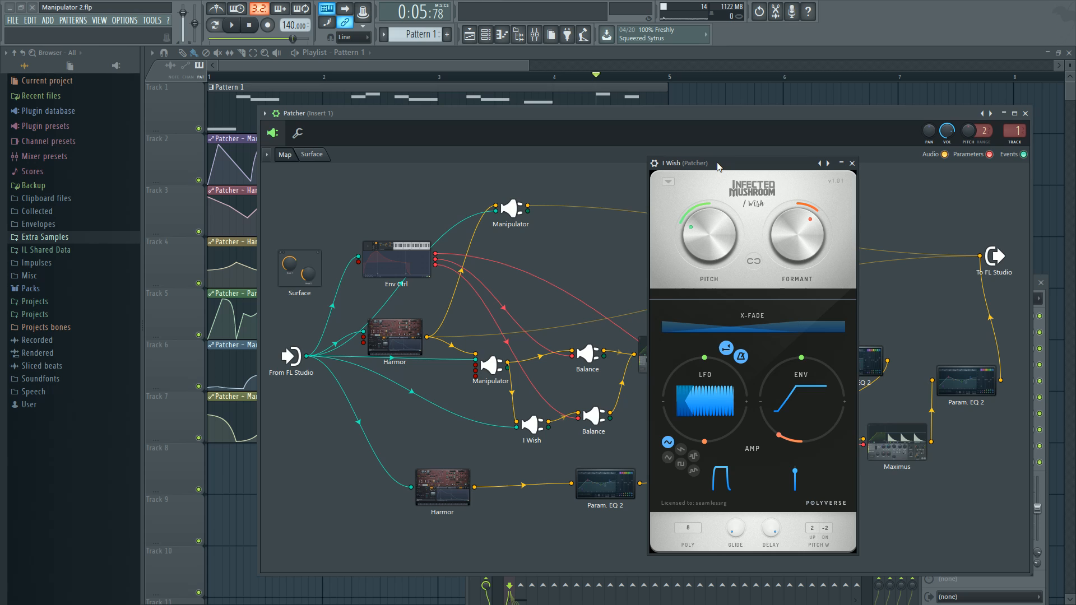
Move the Balance module fed by Manipulator aside, mute its link to Maximus, and play the I Wish branch
{"action": "left_click_drag", "start_coordinate": [591, 352], "coordinate": [564, 335]}
{"action": "key", "text": "space"}
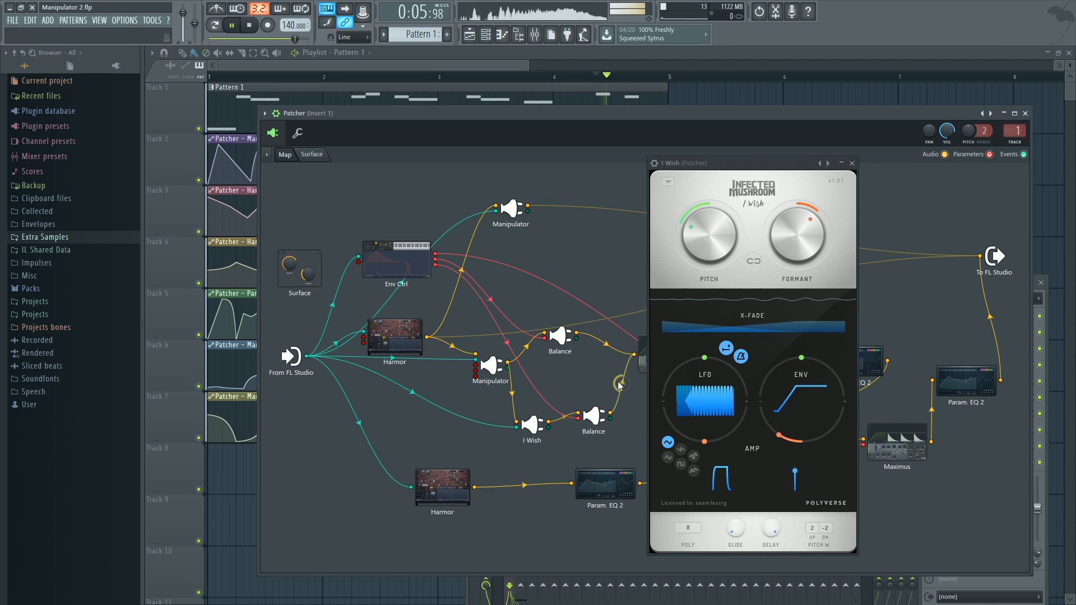
{"action": "key", "text": "space"}
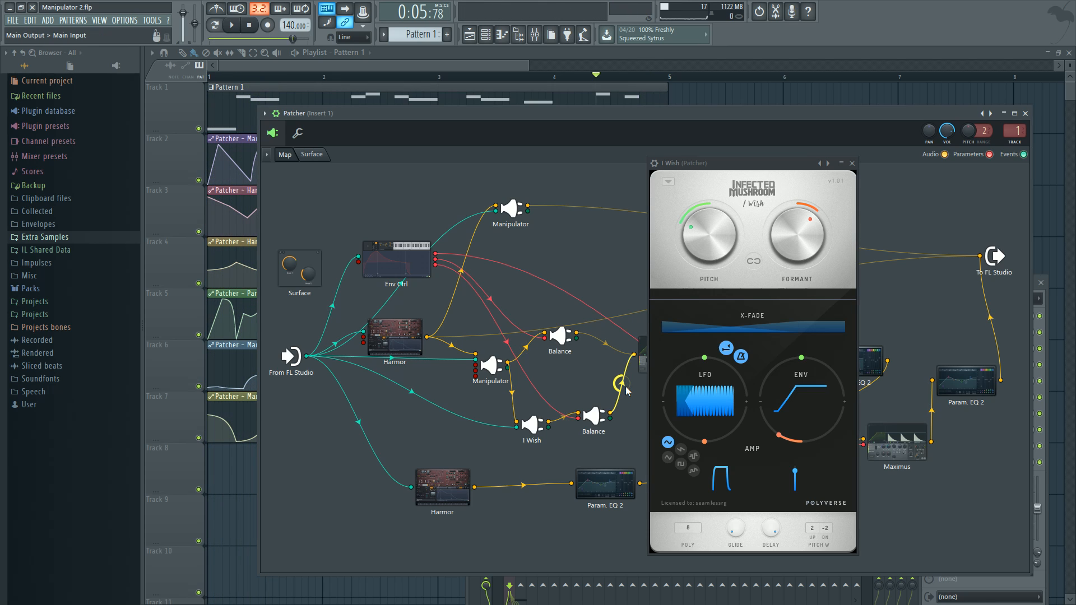
{"action": "key", "text": "space"}
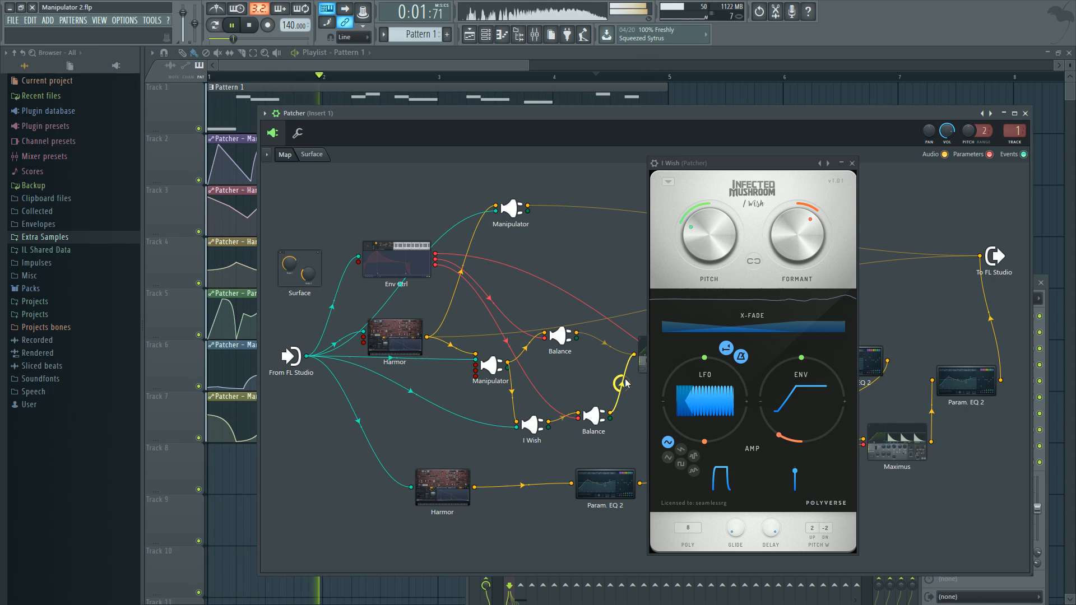
{"action": "key", "text": "space"}
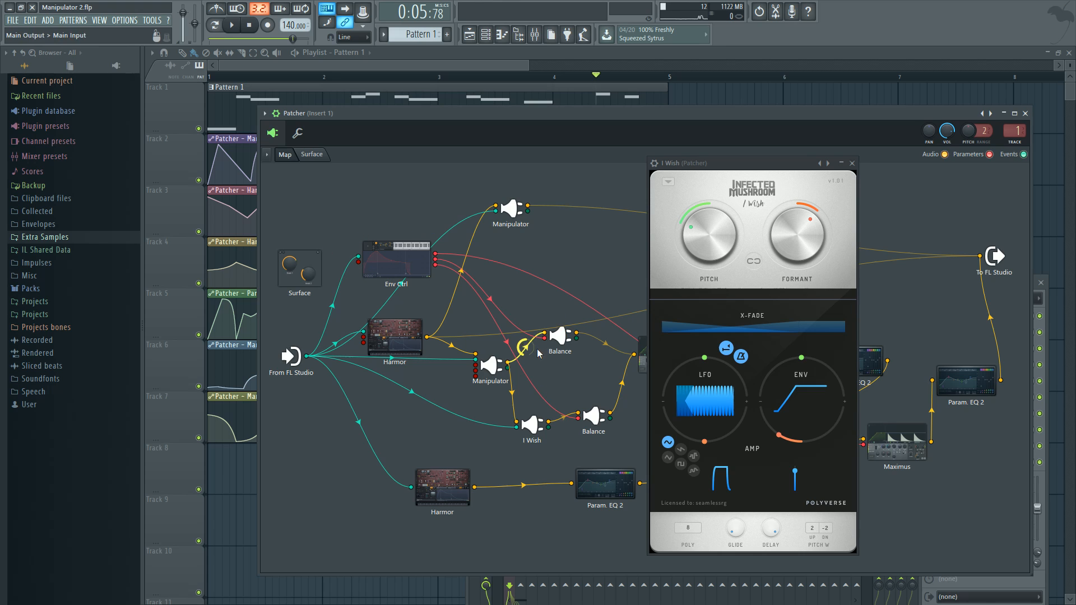
Check the settings of the Balance module fed by Manipulator, close it, and open Env Ctrl
{"action": "left_click", "coordinate": [563, 335]}
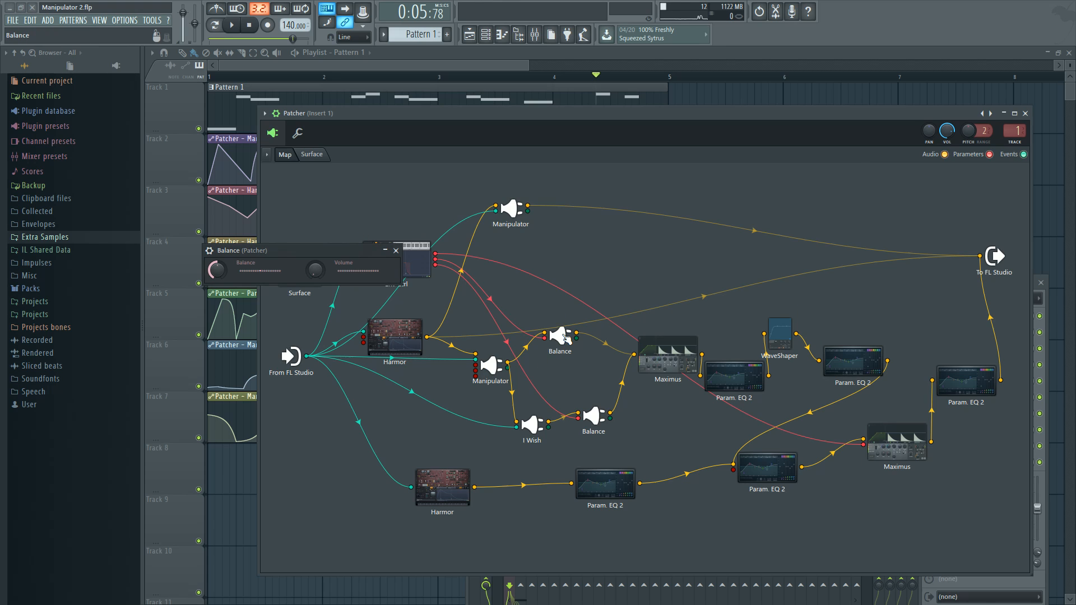
{"action": "left_click", "coordinate": [395, 251]}
{"action": "left_click", "coordinate": [418, 267]}
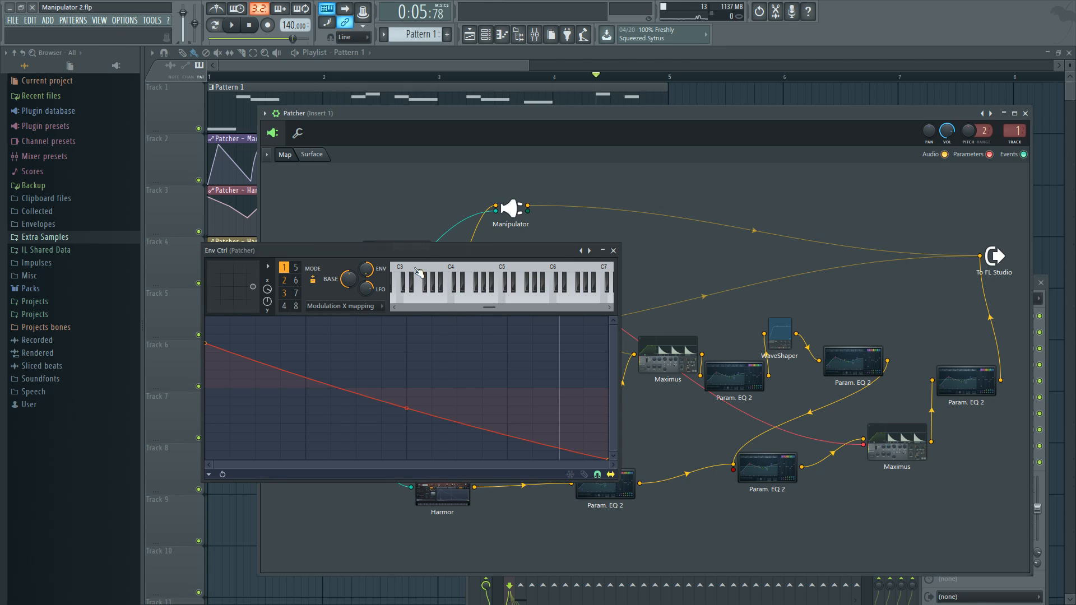
Display articulator 2's envelope in Env Ctrl, compare it with articulator 3's envelope, and close the plugin
{"action": "left_click", "coordinate": [284, 280]}
{"action": "left_click", "coordinate": [342, 306]}
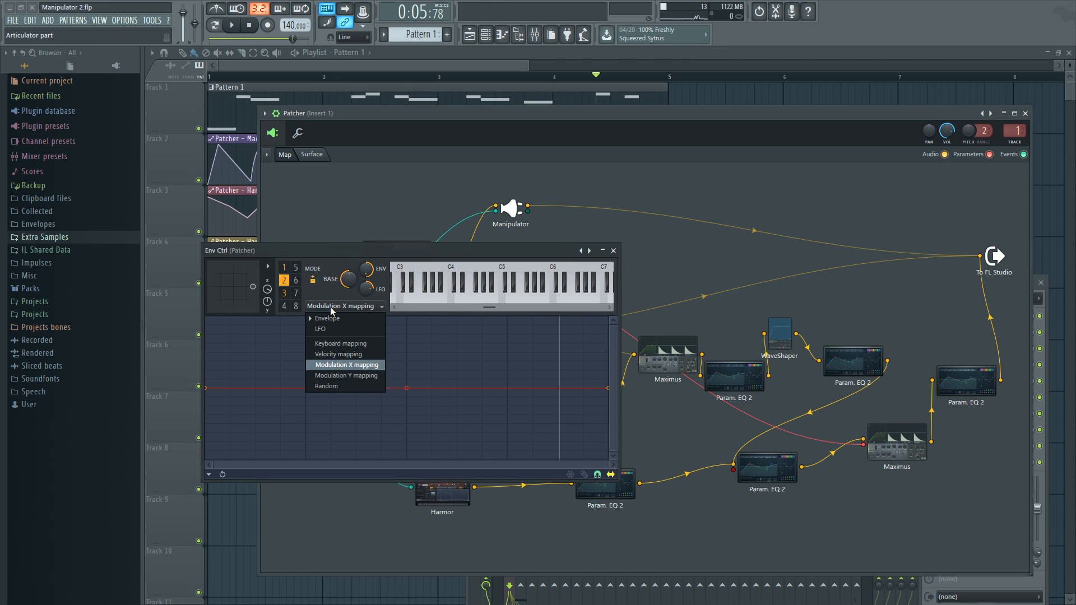
{"action": "left_click", "coordinate": [327, 318]}
{"action": "left_click", "coordinate": [288, 294]}
{"action": "left_click", "coordinate": [288, 283]}
{"action": "left_click", "coordinate": [288, 295]}
{"action": "left_click", "coordinate": [288, 282]}
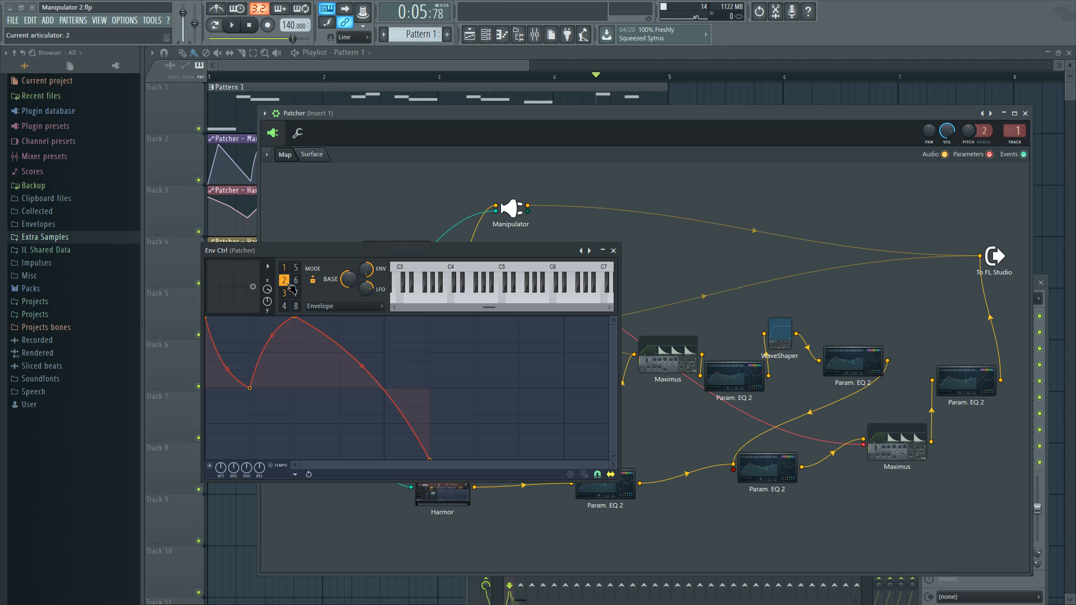
{"action": "left_click", "coordinate": [288, 295]}
{"action": "left_click", "coordinate": [288, 283]}
{"action": "left_click", "coordinate": [290, 293]}
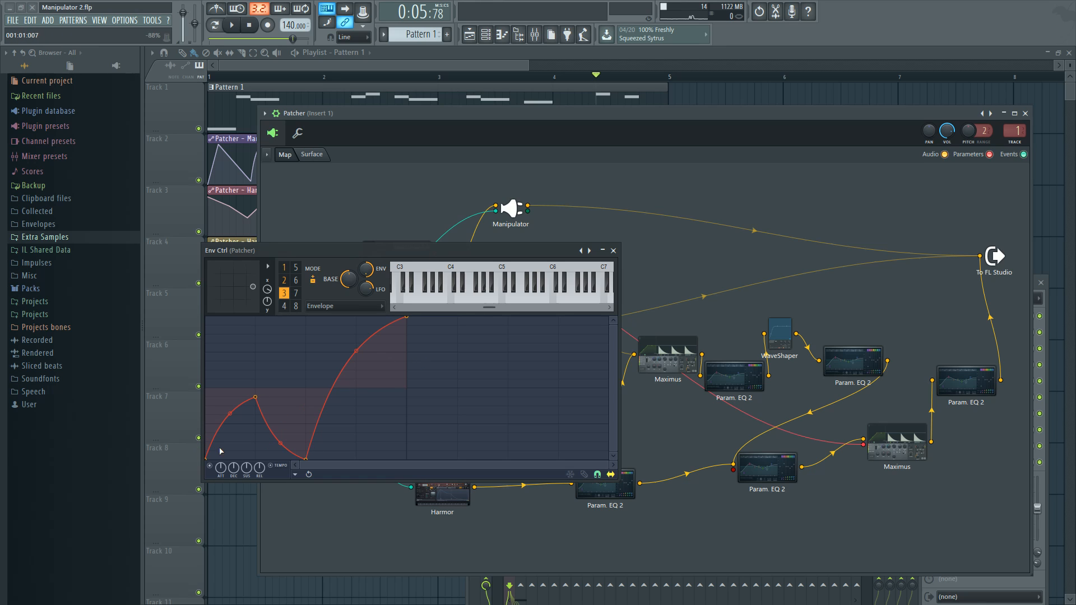
{"action": "left_click", "coordinate": [613, 250]}
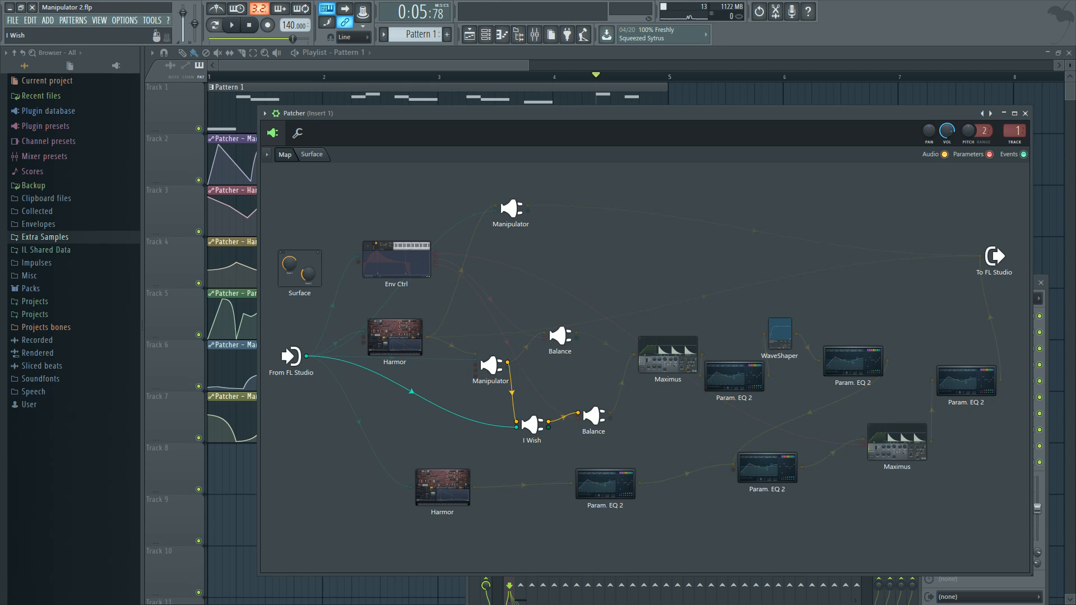
Unmute the link between the Balance module fed by Manipulator and Maximus, and nudge that Maximus module slightly up on the map
{"action": "left_click", "coordinate": [531, 426]}
{"action": "left_click", "coordinate": [852, 163]}
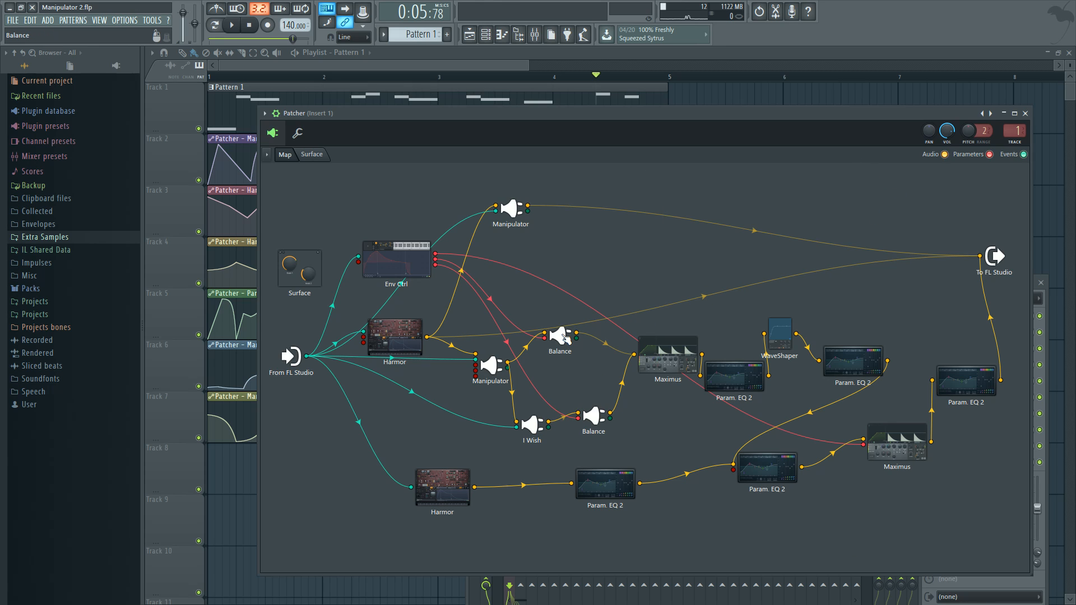
{"action": "left_click", "coordinate": [601, 348]}
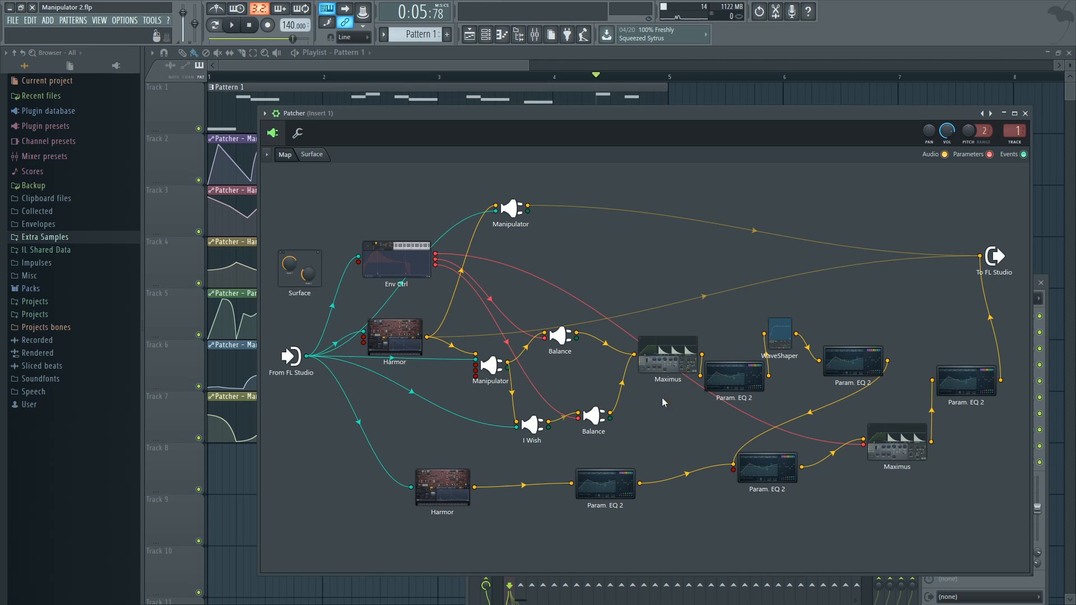
{"action": "left_click_drag", "start_coordinate": [667, 355], "coordinate": [655, 342]}
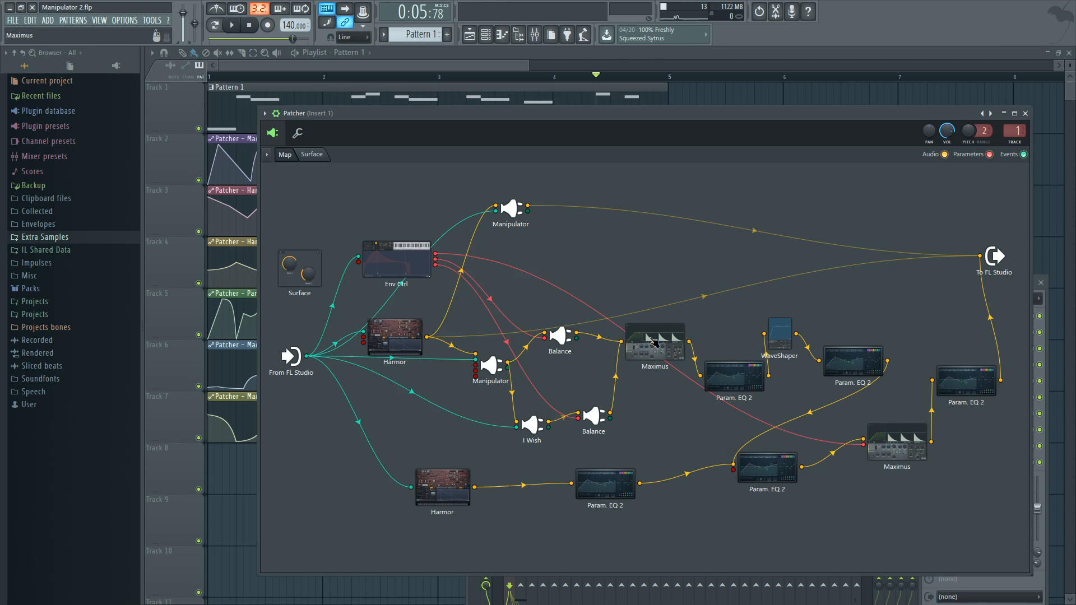
Open the Maximus fed by both Balance modules, check its low, mid and high bands, and switch its display to the monitor view
{"action": "left_click", "coordinate": [655, 343]}
{"action": "left_click", "coordinate": [337, 411]}
{"action": "left_click", "coordinate": [339, 426]}
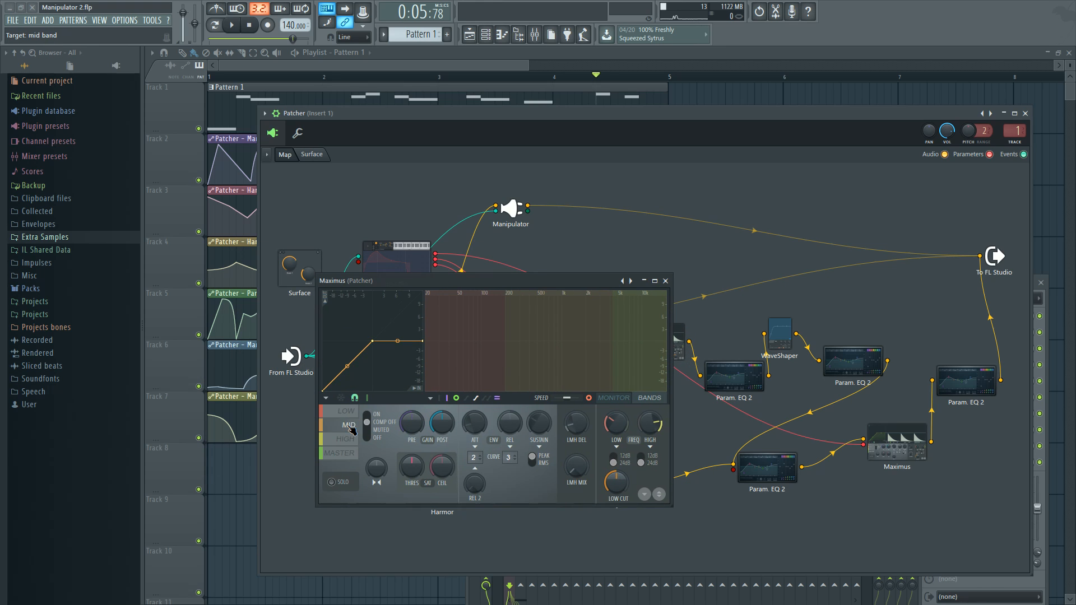
{"action": "left_click", "coordinate": [341, 439]}
{"action": "left_click", "coordinate": [341, 426]}
{"action": "left_click", "coordinate": [342, 412]}
{"action": "left_click", "coordinate": [620, 399]}
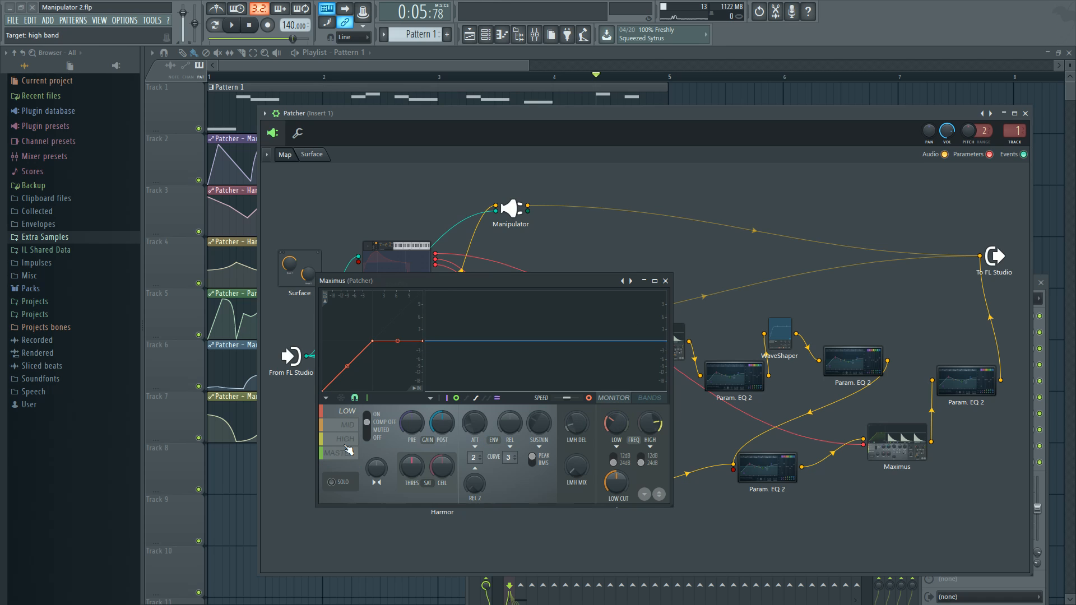
Compare the low, mid, high and master band curves in Maximus, ending on the master band
{"action": "left_click", "coordinate": [346, 427]}
{"action": "left_click", "coordinate": [347, 412]}
{"action": "left_click", "coordinate": [346, 427]}
{"action": "left_click", "coordinate": [348, 452]}
{"action": "left_click", "coordinate": [348, 441]}
{"action": "left_click", "coordinate": [348, 427]}
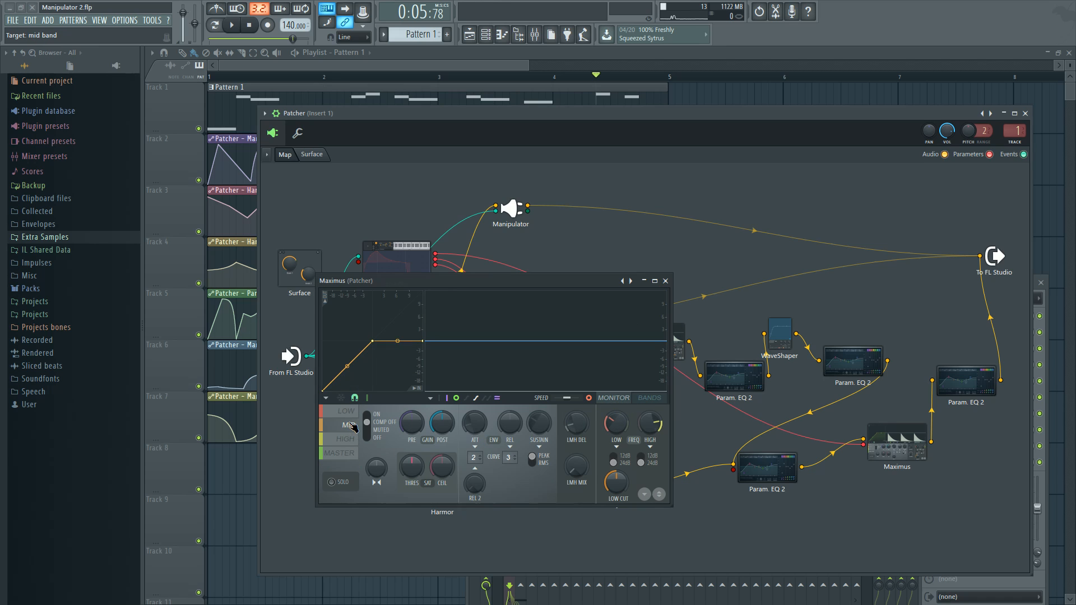
{"action": "left_click", "coordinate": [348, 413]}
{"action": "left_click", "coordinate": [349, 426]}
{"action": "left_click", "coordinate": [351, 440]}
{"action": "left_click", "coordinate": [351, 454]}
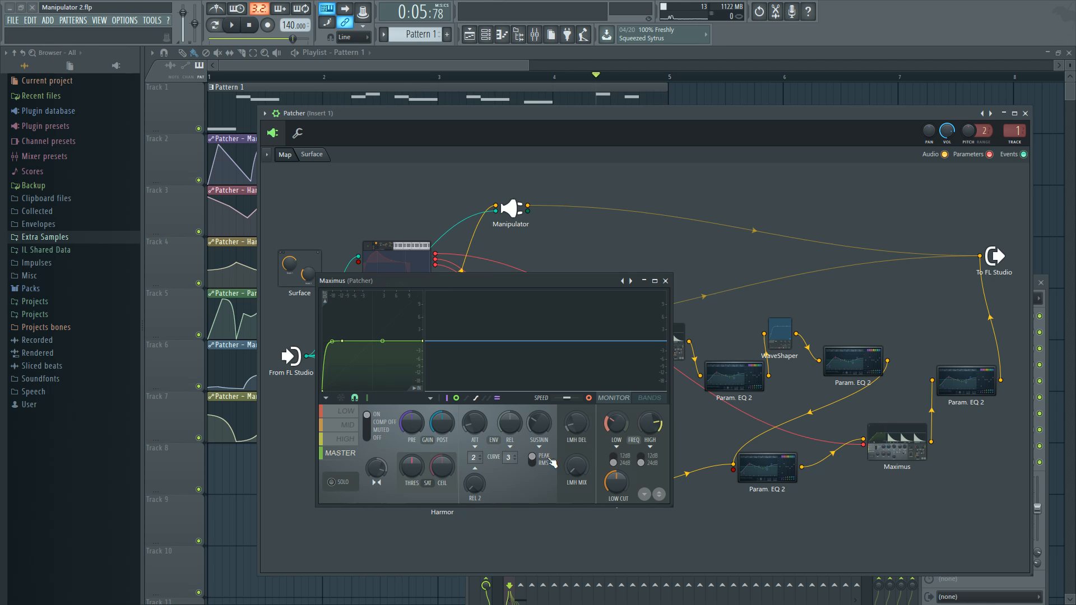
Play the pattern briefly to watch the master band's levels in Maximus, and close the plugin
{"action": "key", "text": "space"}
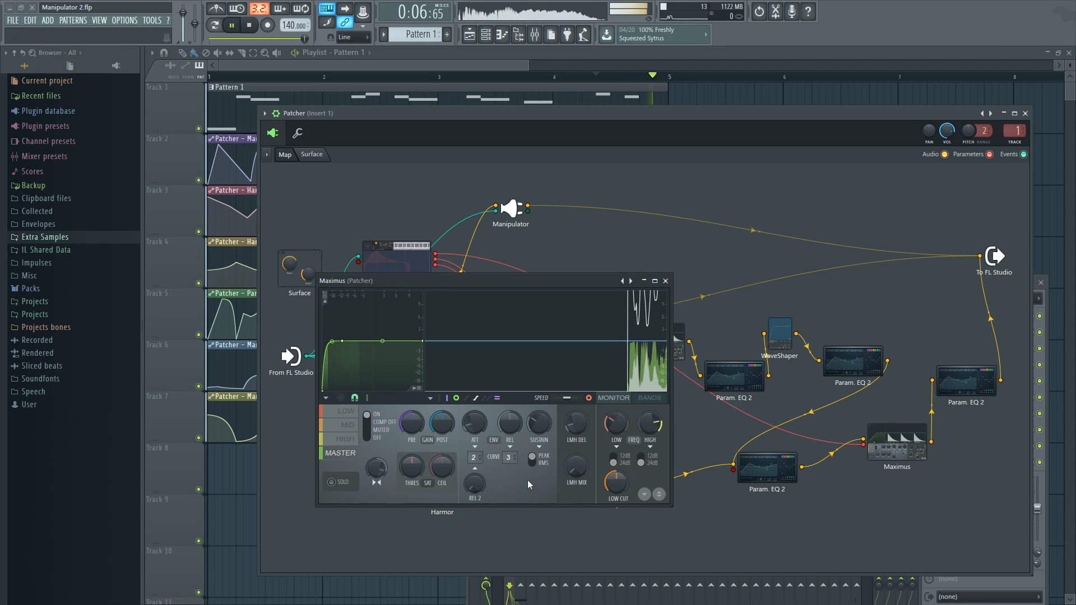
{"action": "key", "text": "space"}
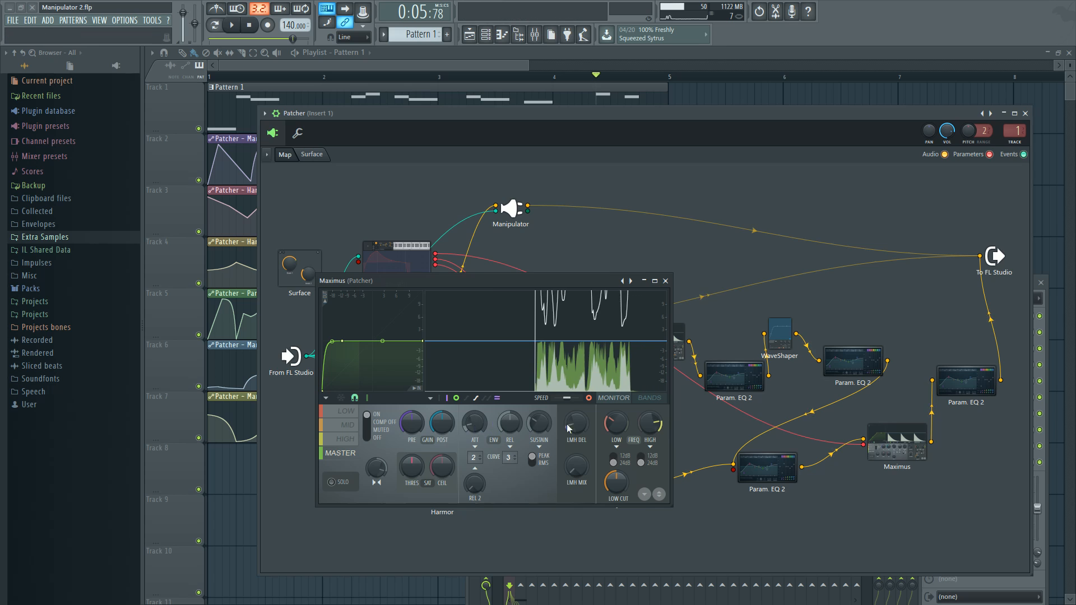
{"action": "left_click", "coordinate": [665, 280]}
Check the Param. EQ 2 curve following Maximus, and inspect the WaveShaper curve in a repositioned window before closing it
{"action": "left_click", "coordinate": [740, 375]}
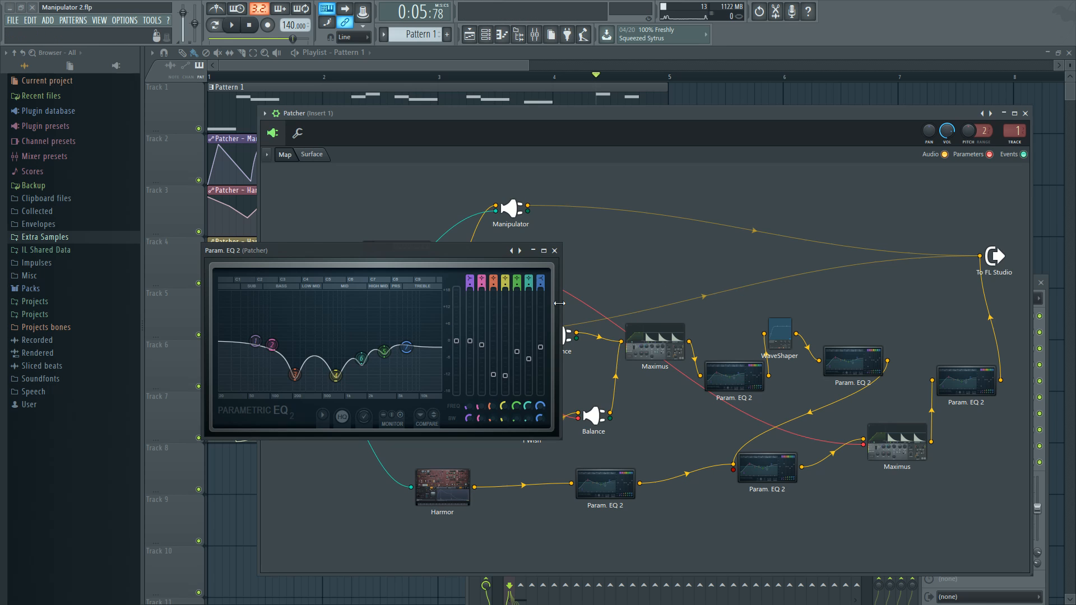
{"action": "left_click", "coordinate": [556, 251]}
{"action": "left_click", "coordinate": [781, 329]}
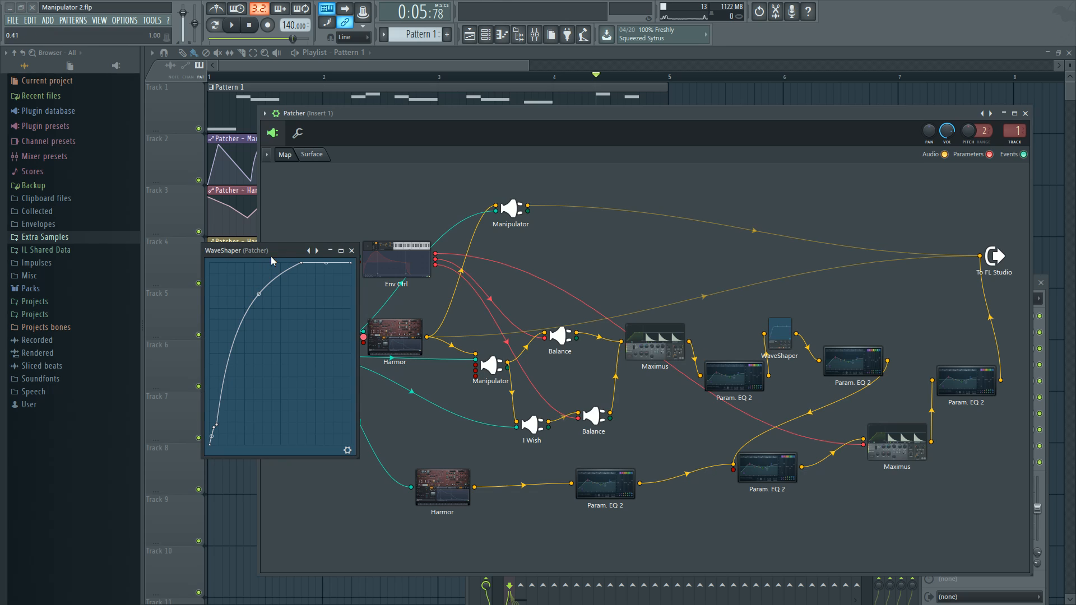
{"action": "left_click_drag", "start_coordinate": [271, 254], "coordinate": [419, 308]}
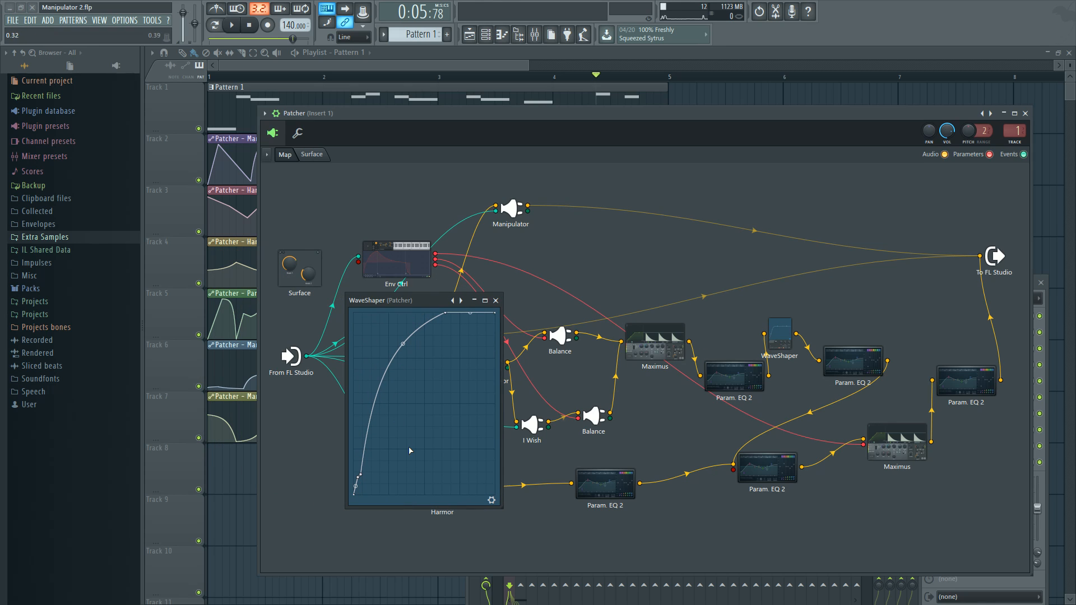
{"action": "left_click", "coordinate": [496, 300]}
Recheck the first Maximus, and inspect and close the Param. EQ 2 following the WaveShaper
{"action": "left_click", "coordinate": [673, 346]}
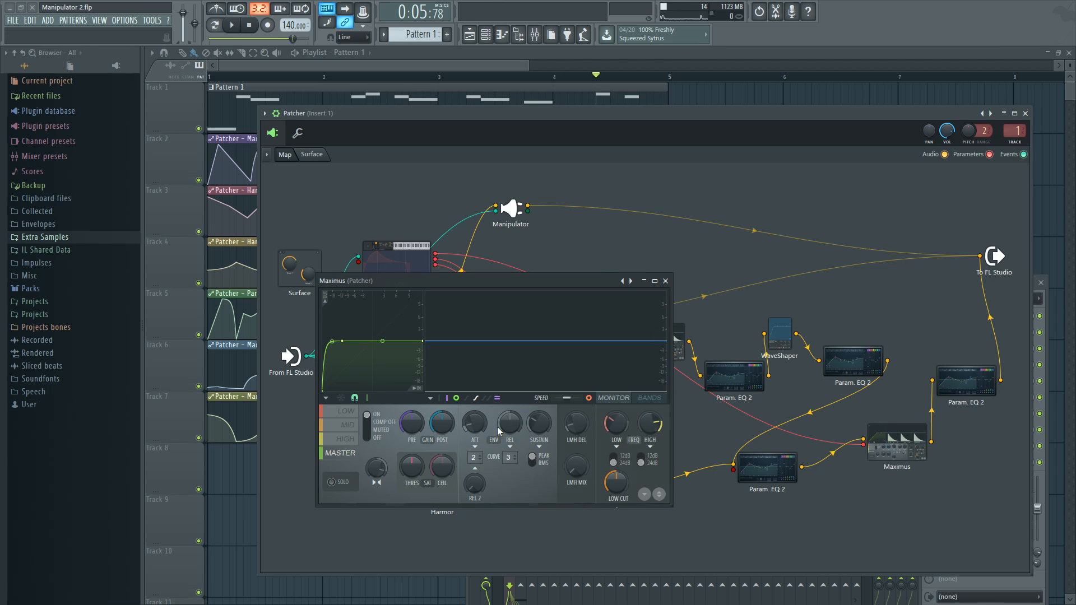
{"action": "left_click", "coordinate": [664, 282]}
{"action": "left_click", "coordinate": [861, 369]}
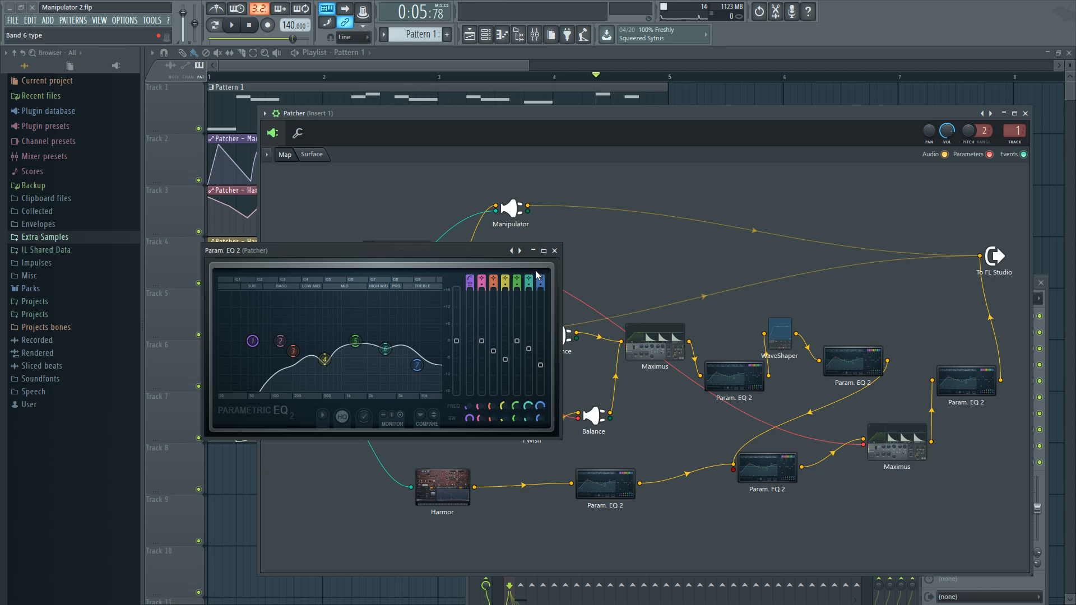
{"action": "left_click", "coordinate": [554, 251]}
Open the lower Harmor, move its window fully into view, display its Local EQ envelope, and close it
{"action": "left_click", "coordinate": [440, 486]}
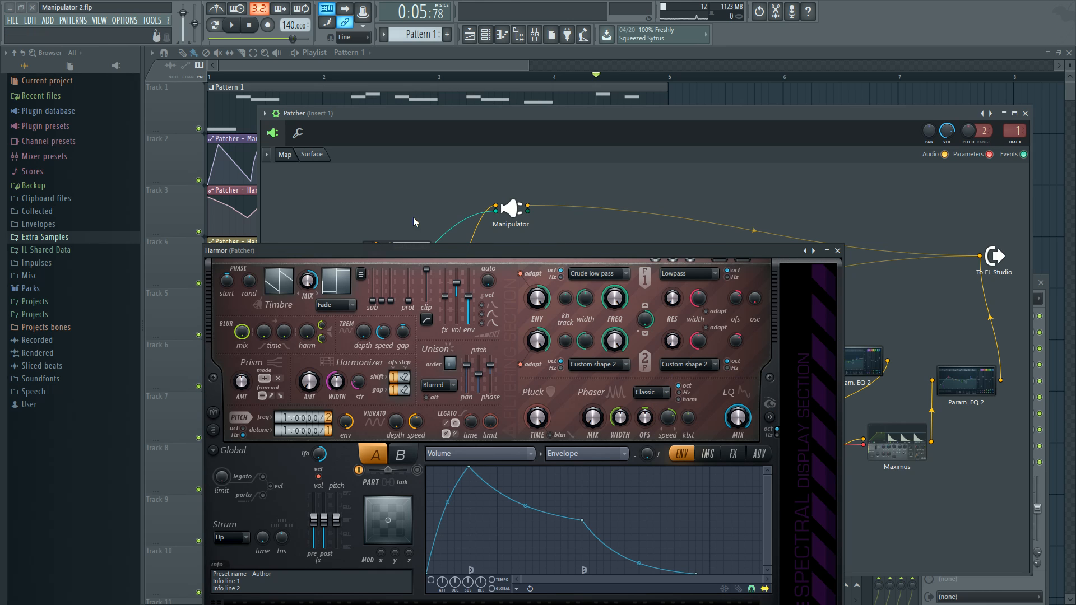
{"action": "left_click_drag", "start_coordinate": [419, 251], "coordinate": [450, 183]}
{"action": "left_click", "coordinate": [562, 388]}
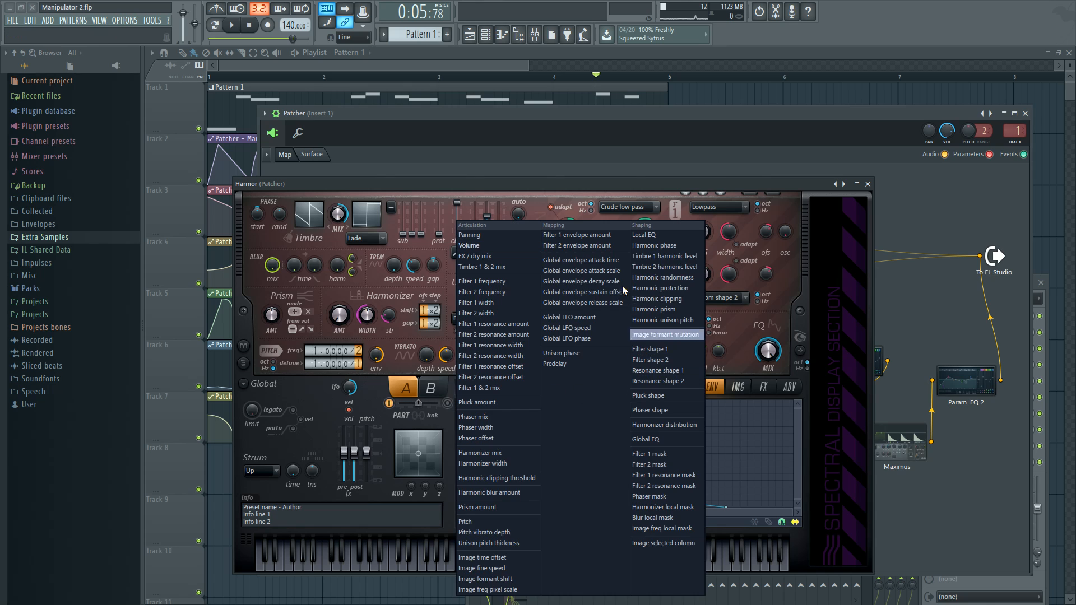
{"action": "left_click", "coordinate": [666, 245]}
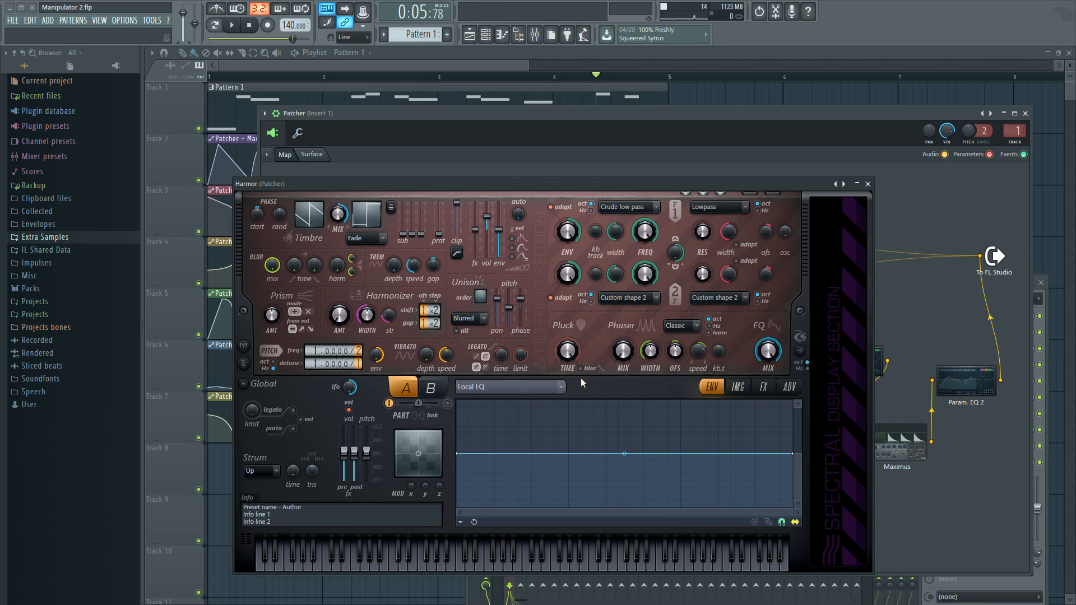
{"action": "left_click", "coordinate": [867, 183]}
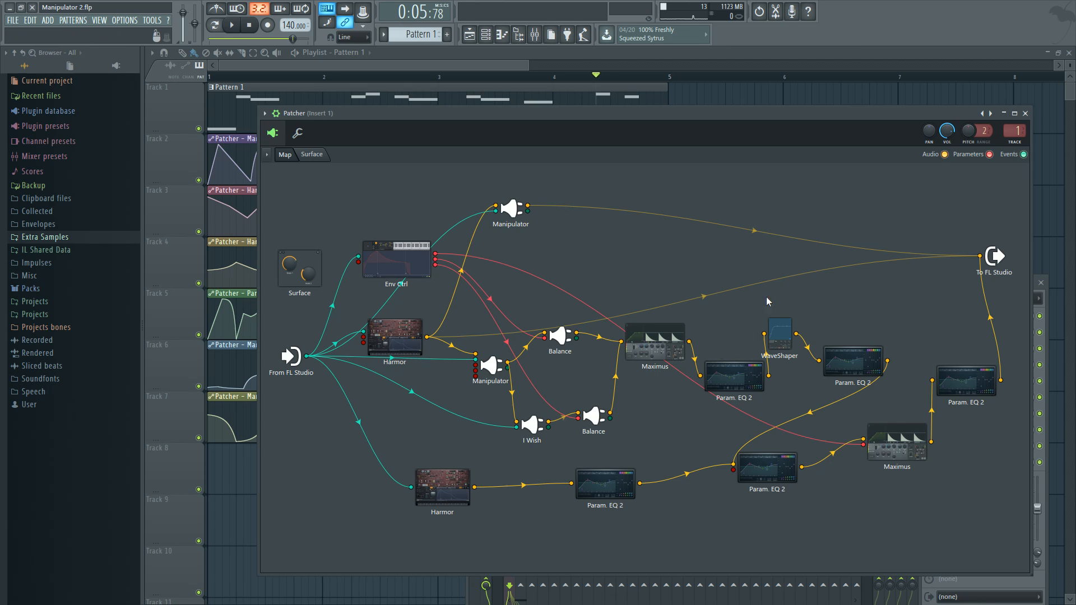
Check the Param. EQ 2 following the lower Harmor, and examine the unit order on Harmor's advanced page
{"action": "left_click", "coordinate": [604, 493]}
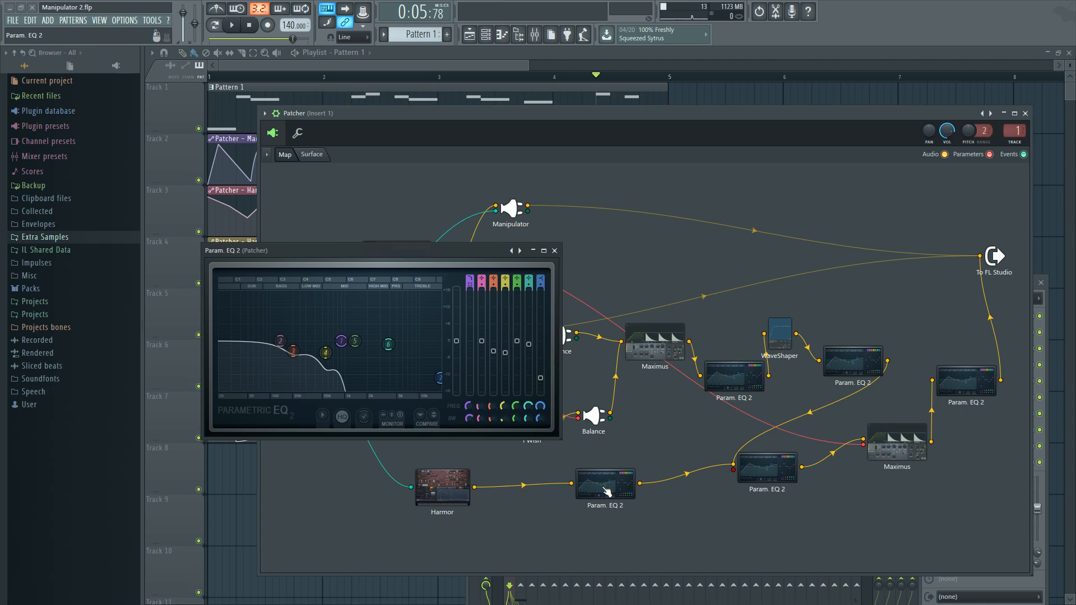
{"action": "left_click", "coordinate": [434, 483]}
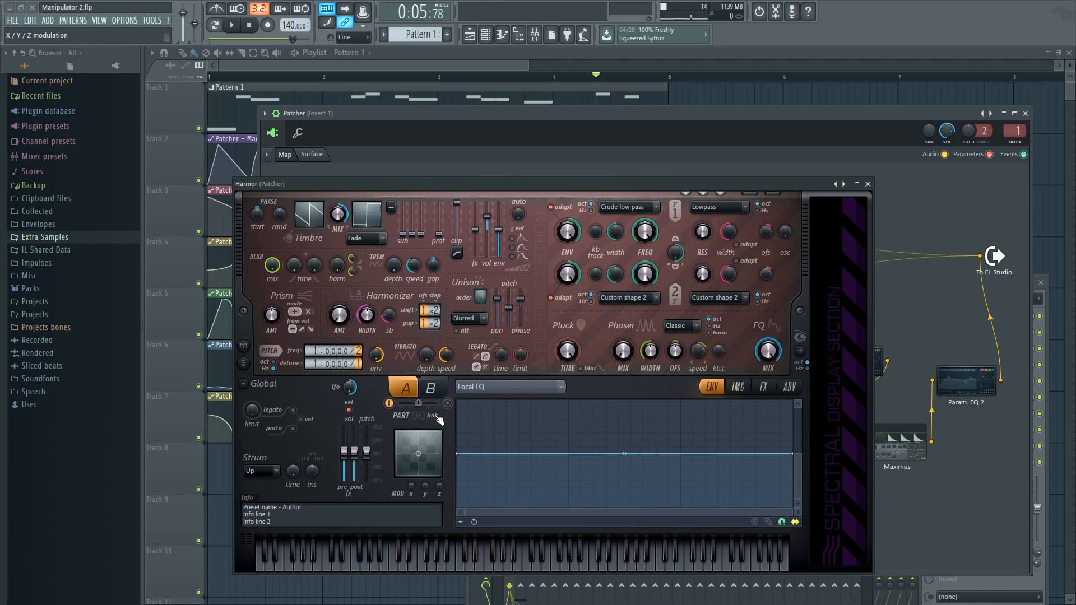
{"action": "left_click", "coordinate": [789, 387]}
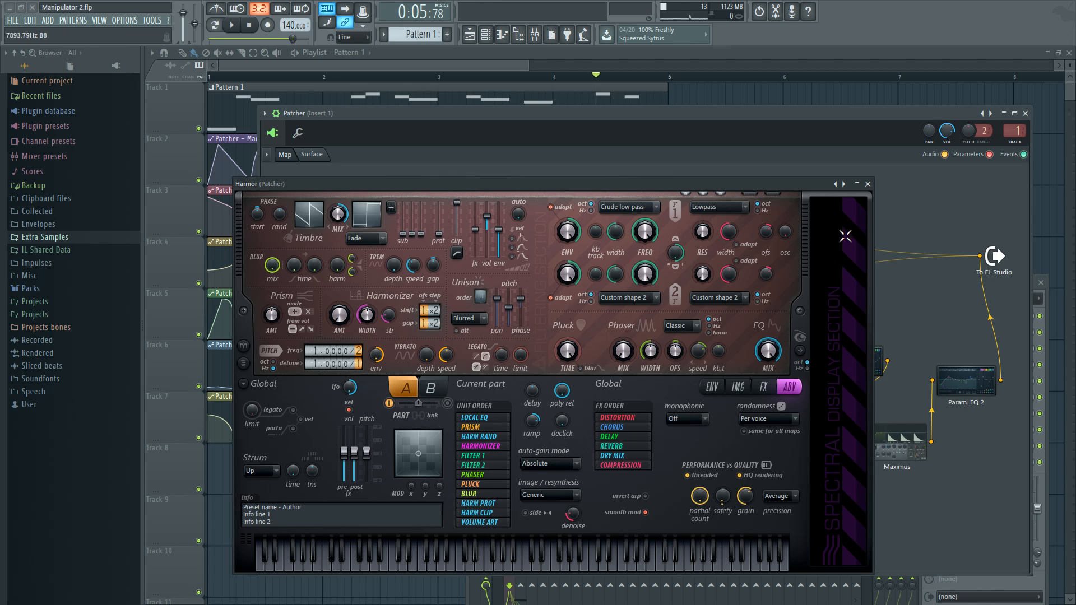
{"action": "left_click", "coordinate": [867, 183]}
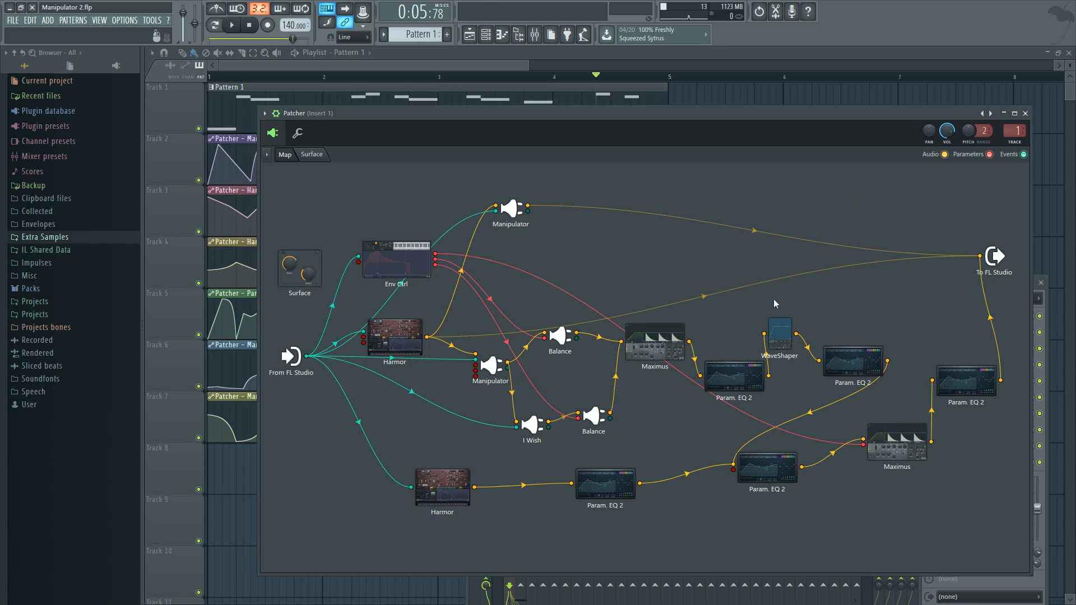
Compare the lower Harmor's Local EQ envelope with the Param. EQ 2 directly following it
{"action": "left_click", "coordinate": [613, 493]}
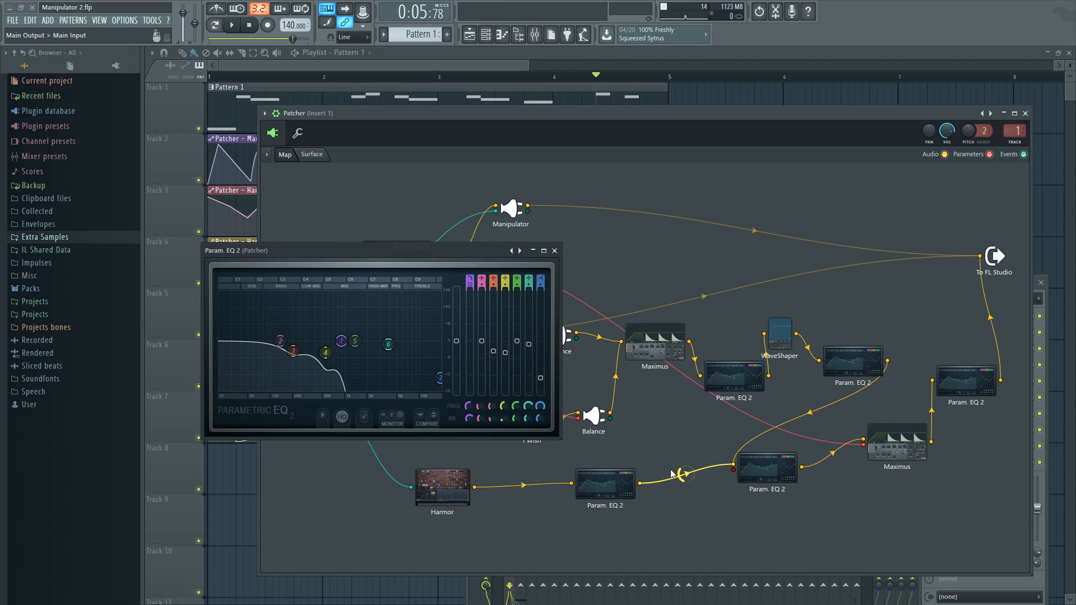
{"action": "left_click", "coordinate": [436, 481]}
{"action": "left_click", "coordinate": [712, 388]}
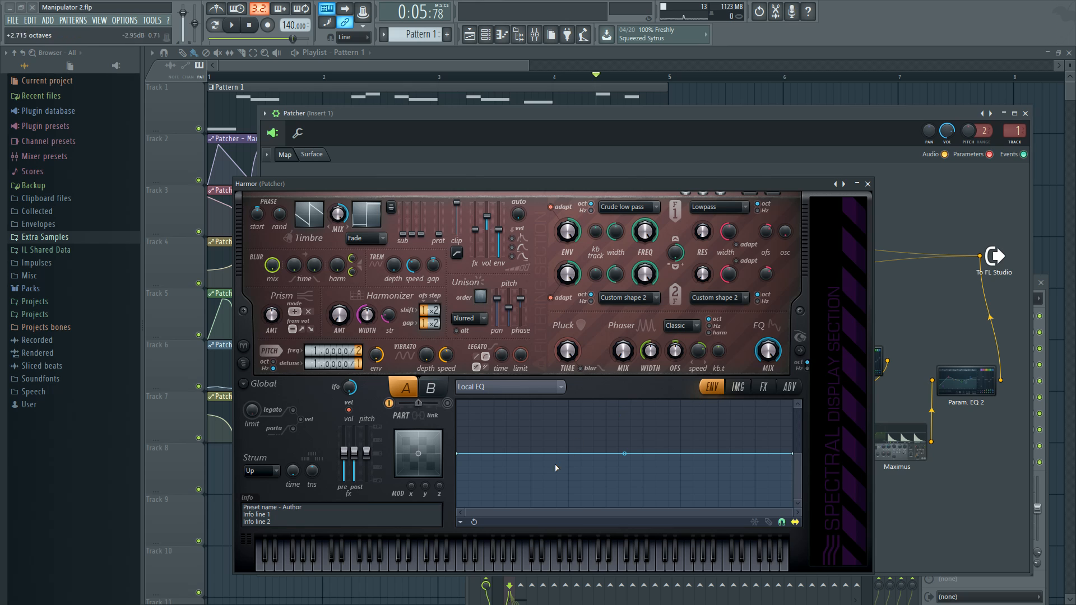
{"action": "left_click", "coordinate": [867, 184]}
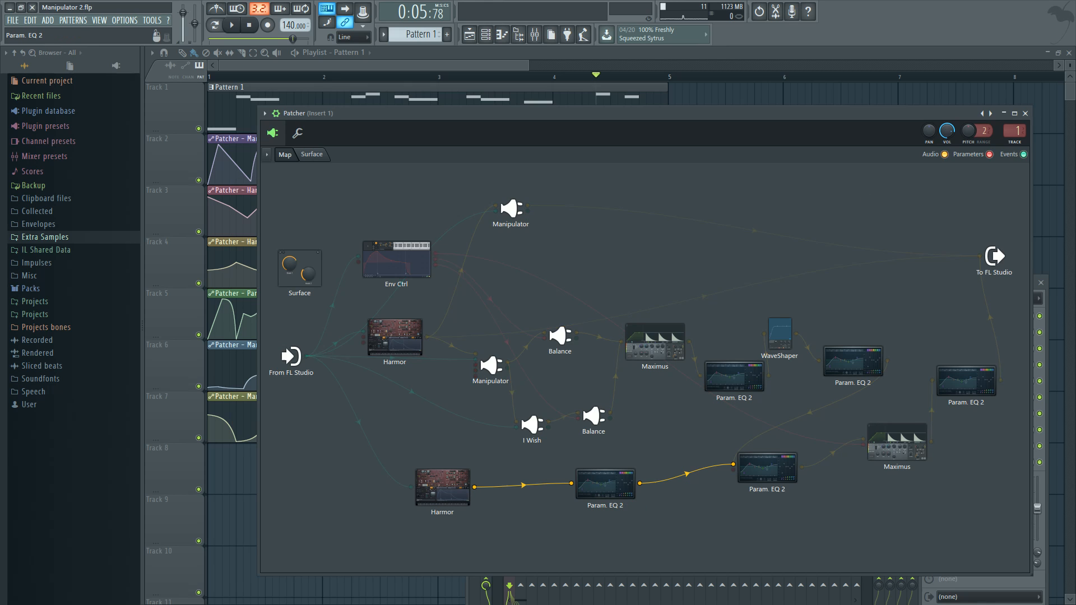
{"action": "left_click", "coordinate": [597, 490]}
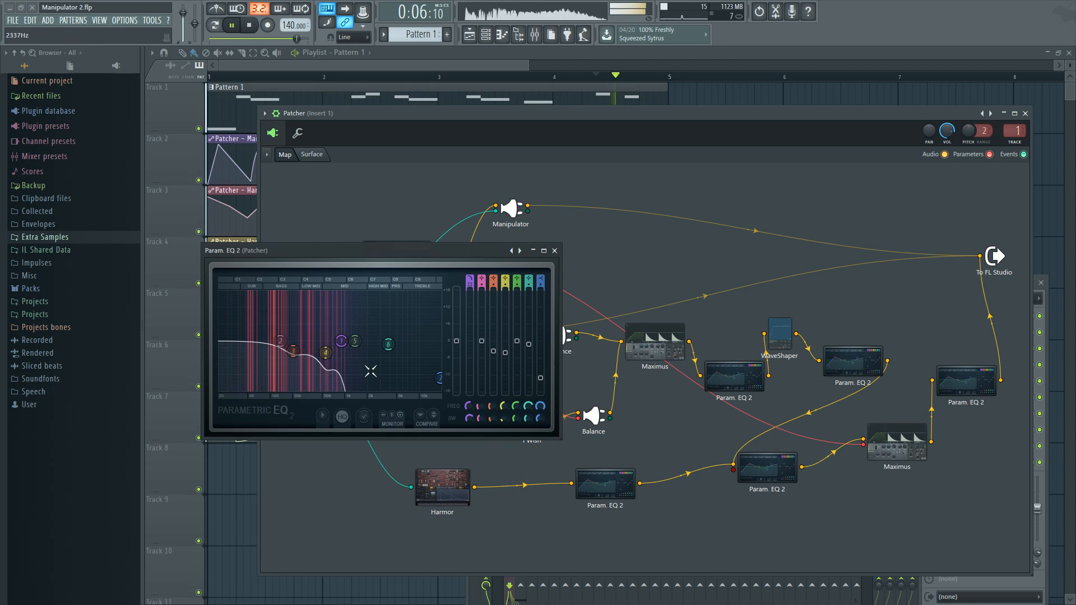
Open the Param. EQ 2 joining both branches, nudge it and the EQ after WaveShaper on the map, and play the pattern
{"action": "left_click", "coordinate": [762, 469]}
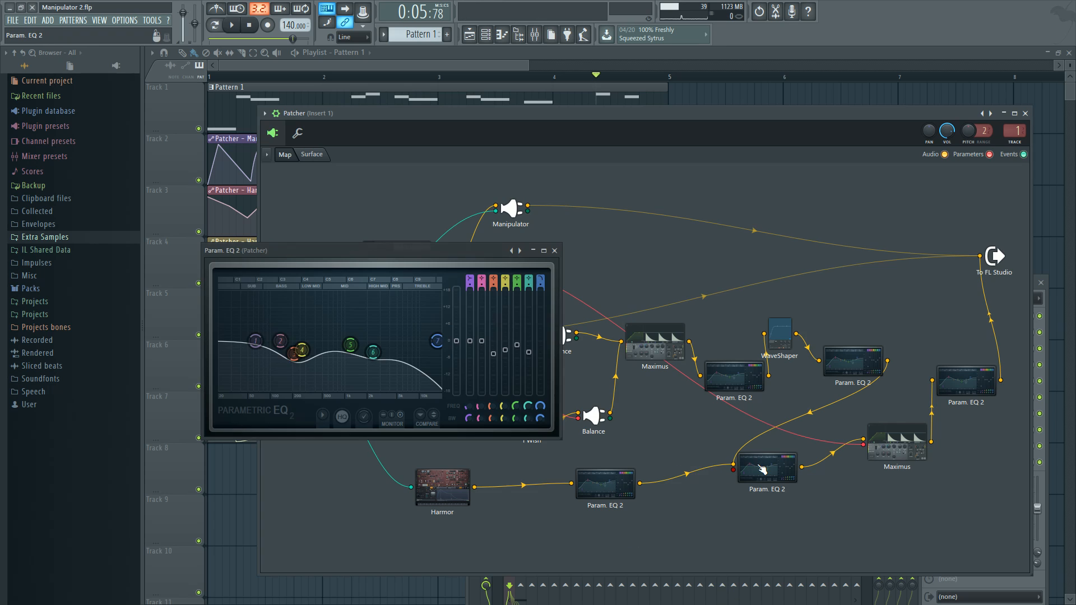
{"action": "left_click_drag", "start_coordinate": [855, 367], "coordinate": [852, 363]}
{"action": "mouse_move", "coordinate": [753, 481]}
{"action": "left_mouse_down"}
{"action": "mouse_move", "coordinate": [787, 481]}
{"action": "mouse_move", "coordinate": [759, 485]}
{"action": "left_mouse_up"}
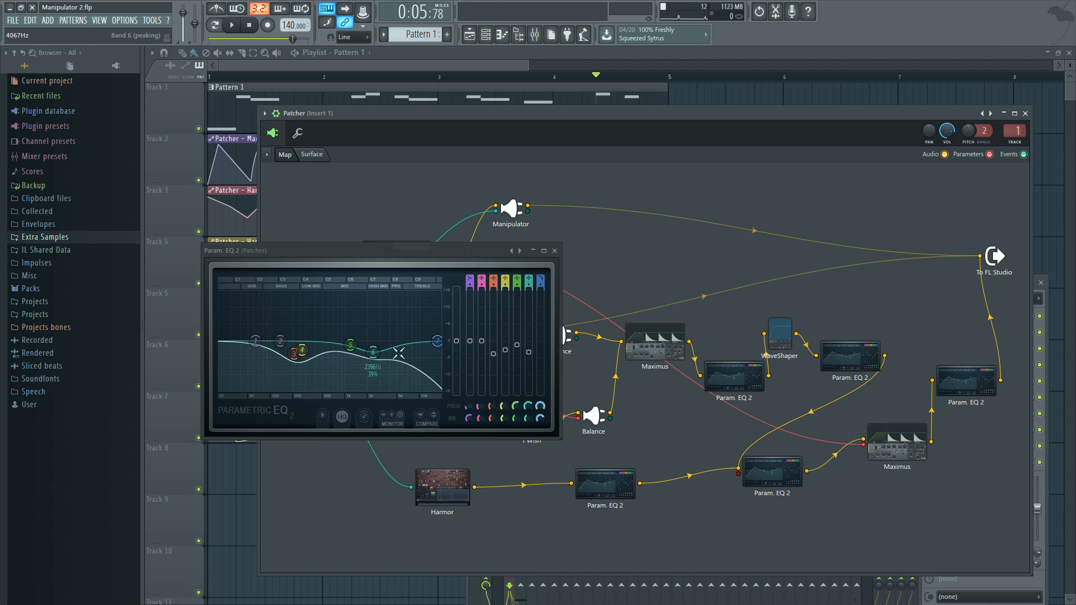
{"action": "key", "text": "space"}
{"action": "key", "text": "space"}
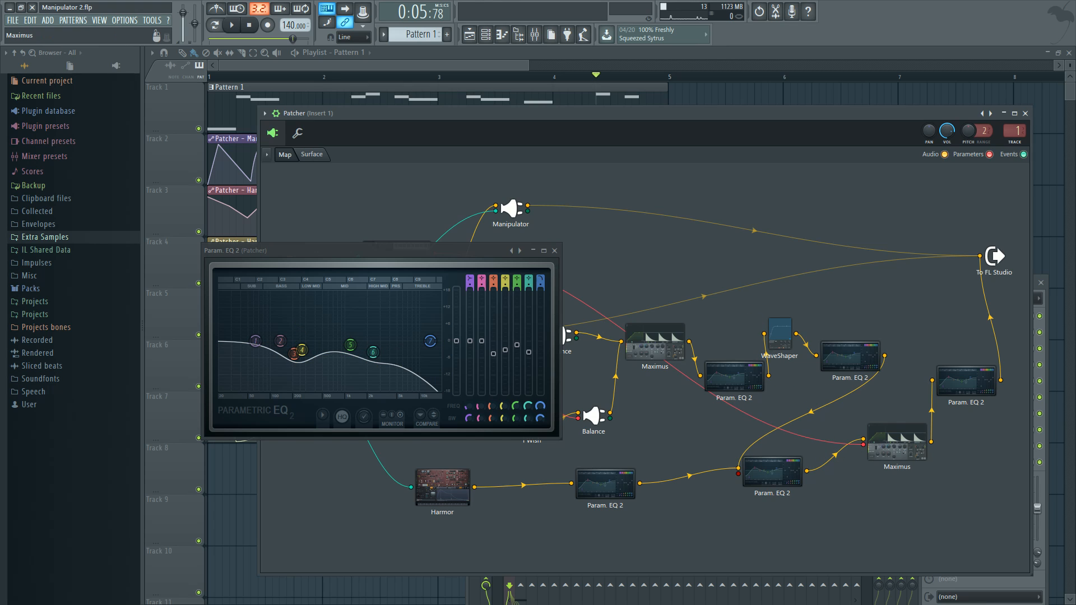
Open the Maximus before the final EQ, move its window up, and play the pattern to watch its release time and levels
{"action": "double_click", "coordinate": [897, 443]}
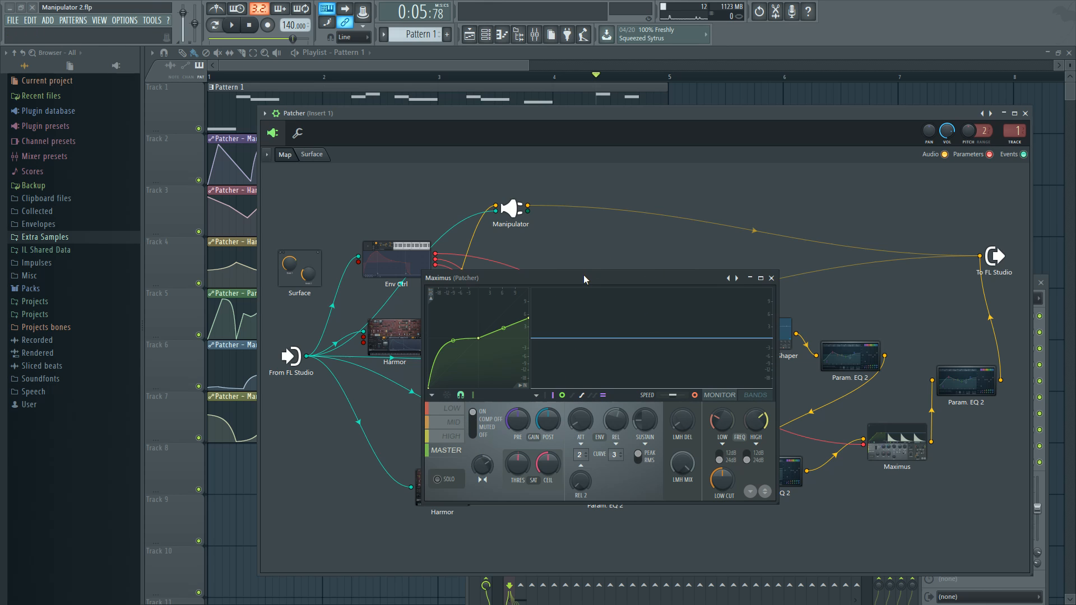
{"action": "left_click_drag", "start_coordinate": [583, 278], "coordinate": [560, 234]}
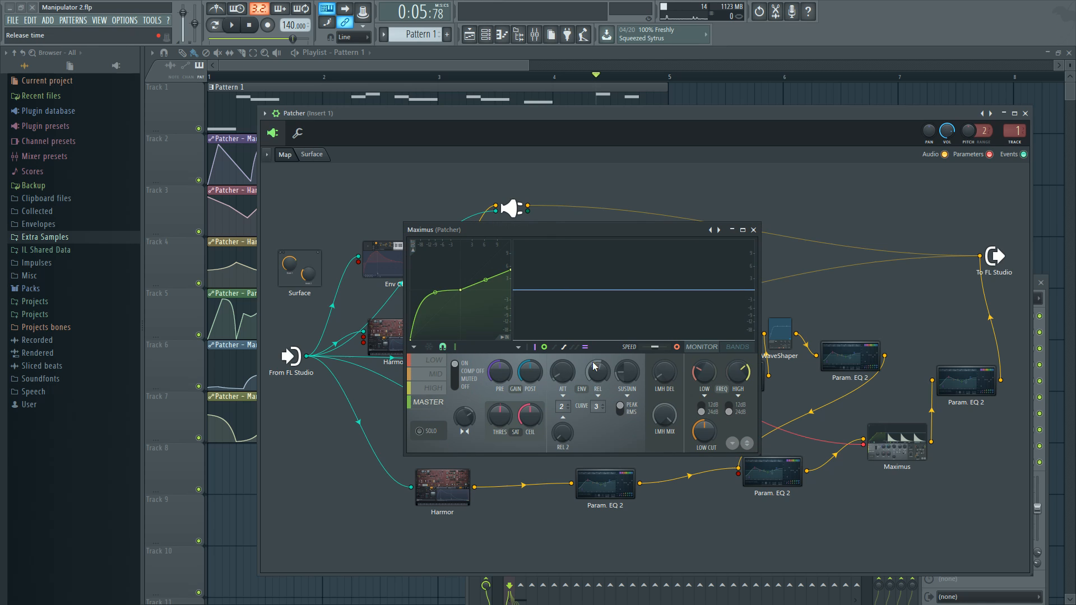
{"action": "key", "text": "space"}
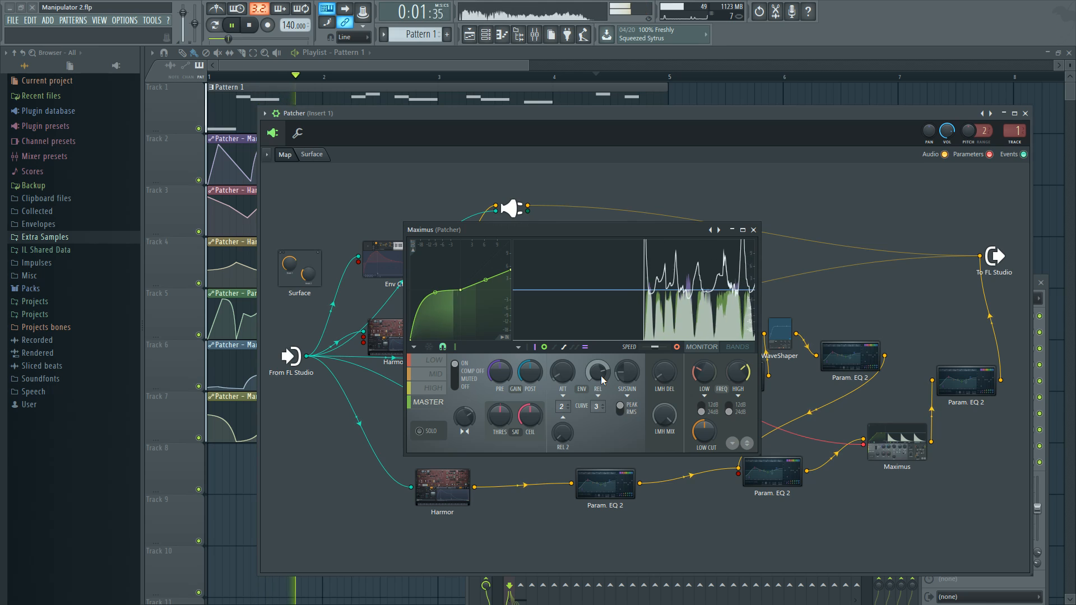
{"action": "key", "text": "space"}
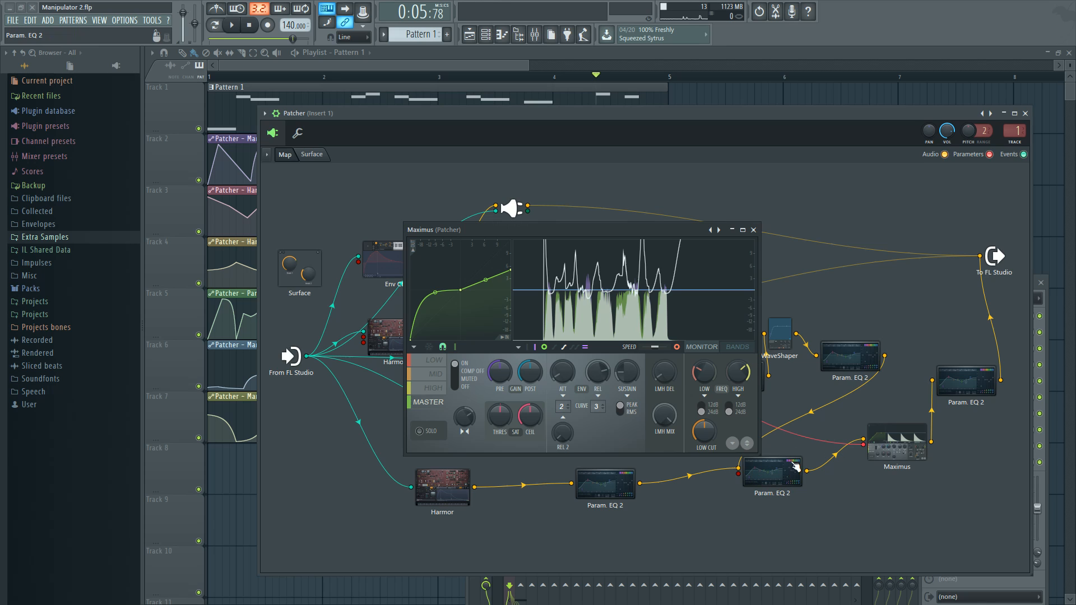
Recheck the Param. EQ 2 joining both branches, close it, and open Env Ctrl on articulator 3's envelope
{"action": "left_click", "coordinate": [781, 487]}
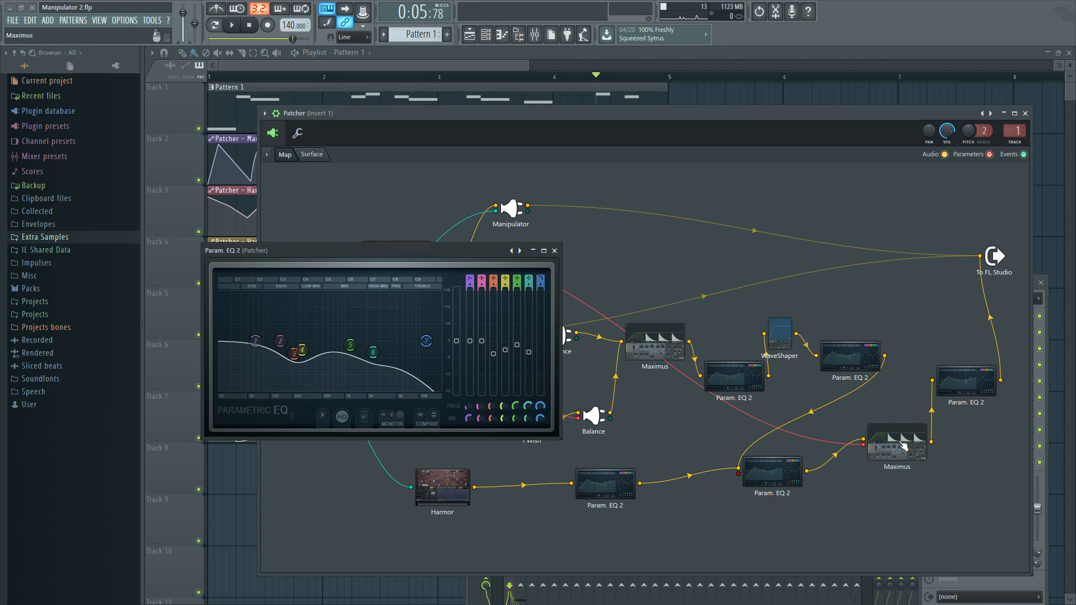
{"action": "left_click", "coordinate": [554, 251]}
{"action": "left_click", "coordinate": [360, 289]}
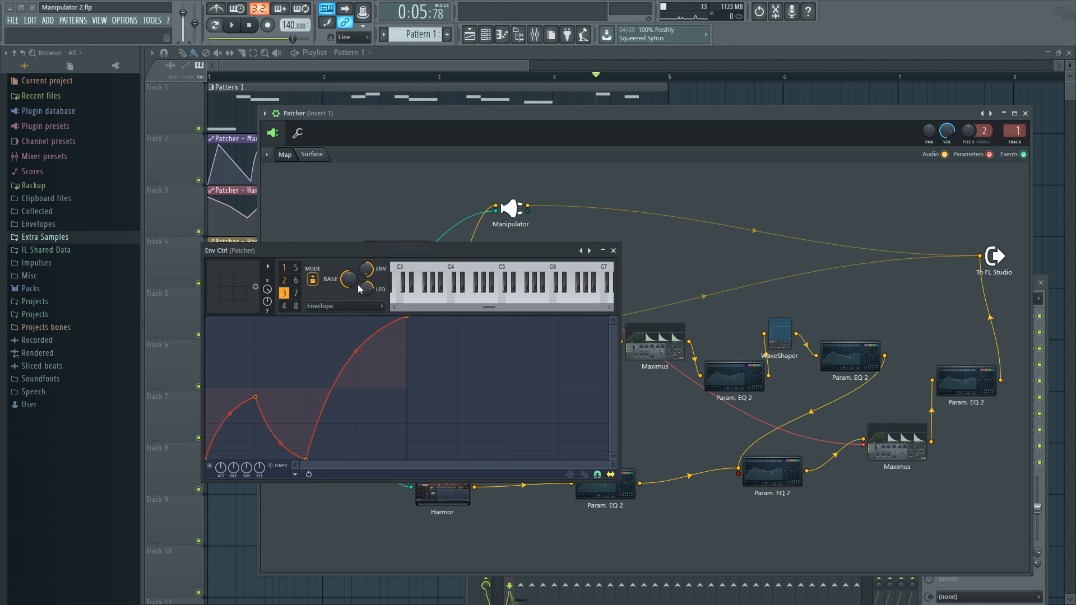
Show articulator 1's Velocity mapping and Modulation X mapping in Env Ctrl, and close the plugin
{"action": "left_click", "coordinate": [285, 268]}
{"action": "left_click", "coordinate": [336, 306]}
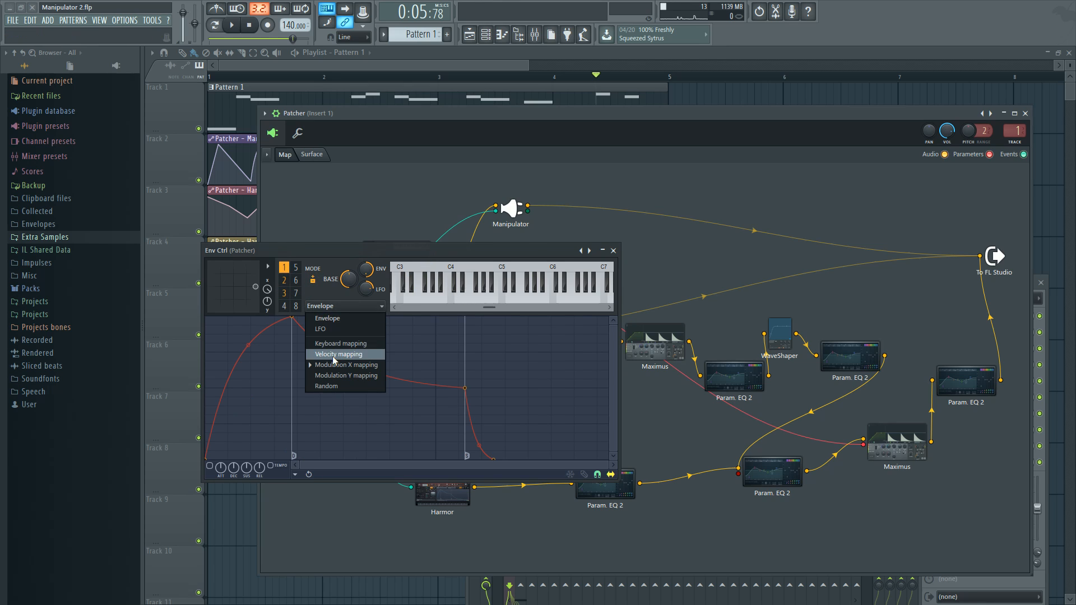
{"action": "left_click", "coordinate": [334, 355]}
{"action": "left_click", "coordinate": [337, 306]}
{"action": "left_click", "coordinate": [346, 365]}
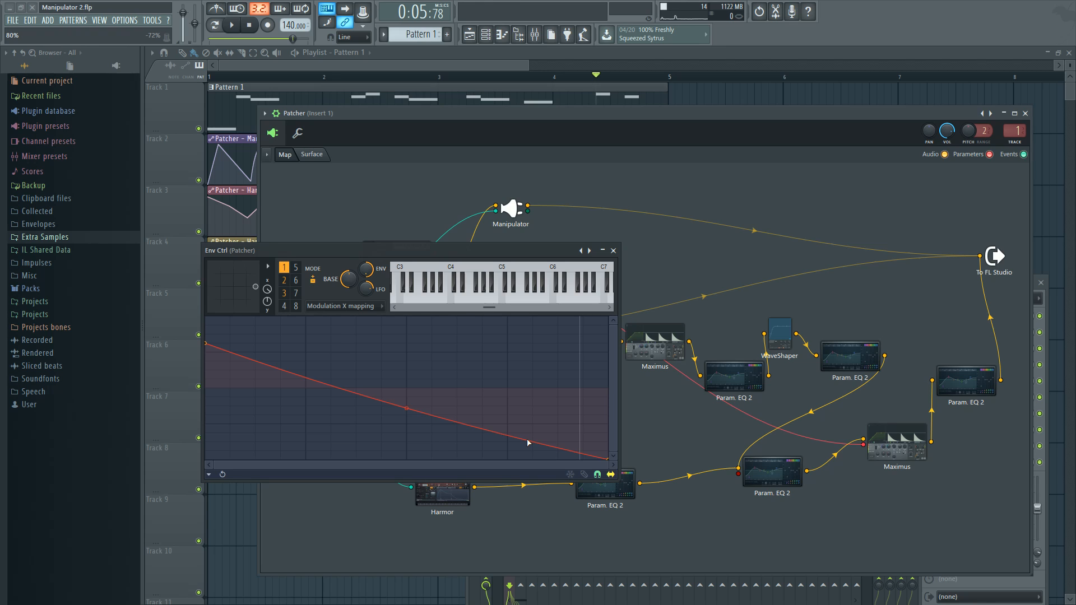
{"action": "left_click", "coordinate": [613, 251]}
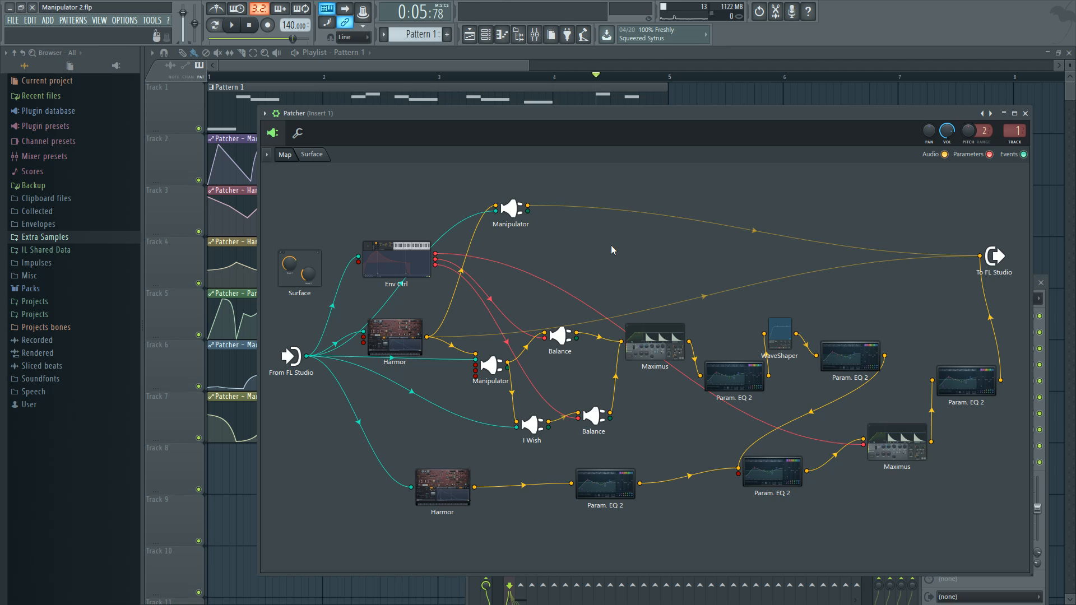
Shift the Patcher window slightly, recheck the release time of the Maximus before the final EQ, and close Maximus
{"action": "left_click_drag", "start_coordinate": [481, 116], "coordinate": [445, 120]}
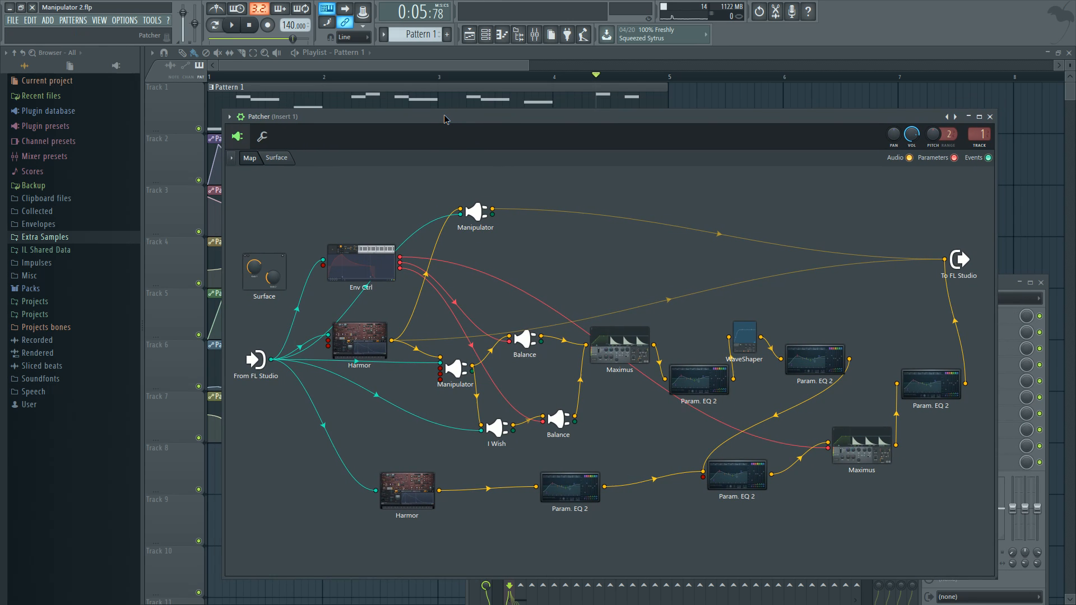
{"action": "double_click", "coordinate": [872, 446]}
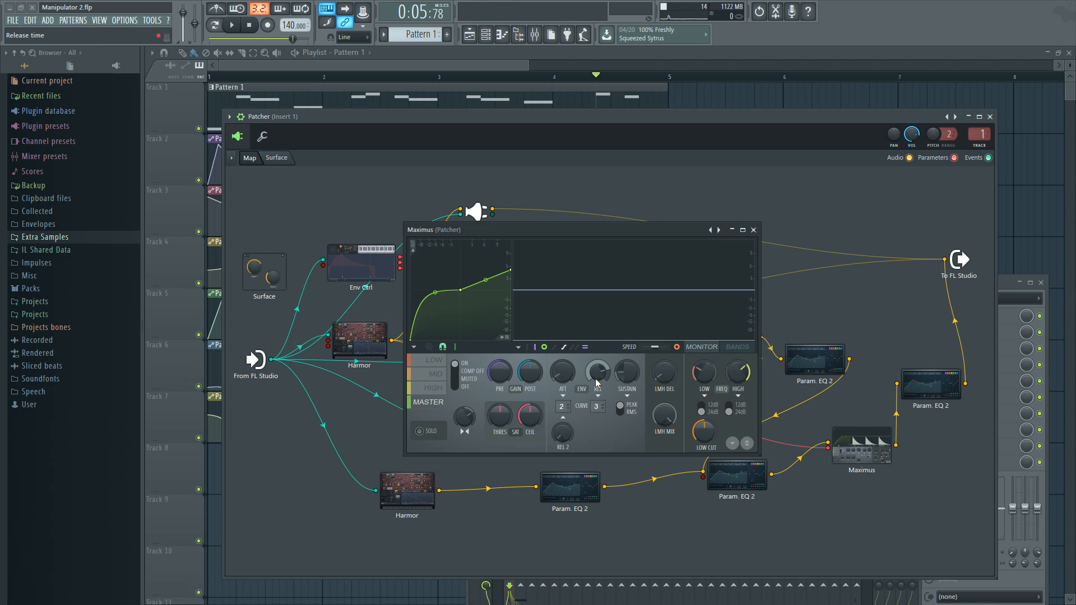
{"action": "left_click", "coordinate": [753, 230]}
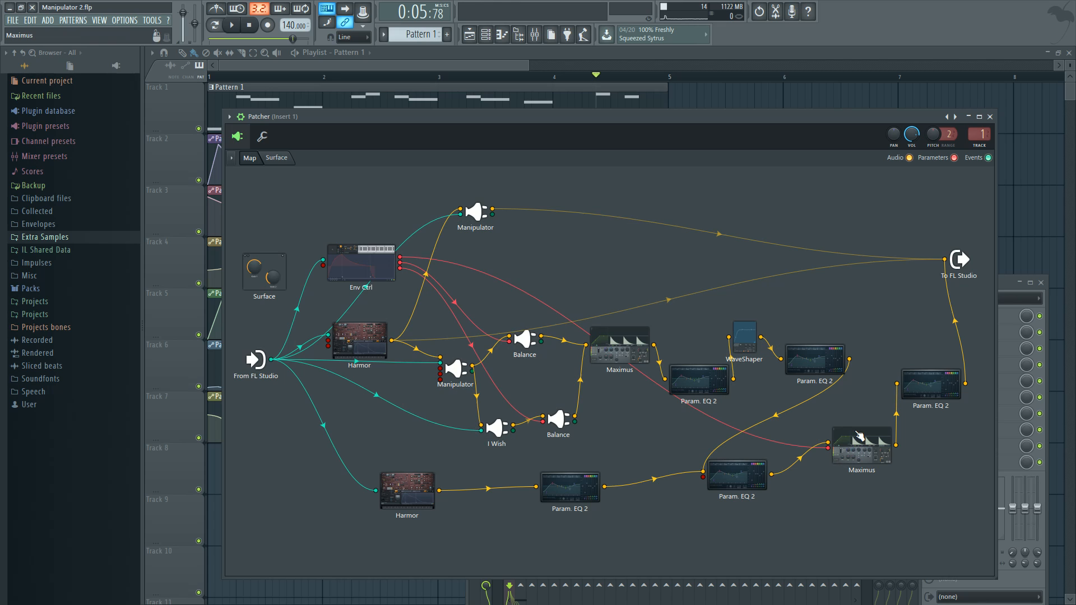
Compare the curve of the final Param. EQ 2 with the earlier Param. EQ 2 curves in the chain
{"action": "double_click", "coordinate": [919, 391]}
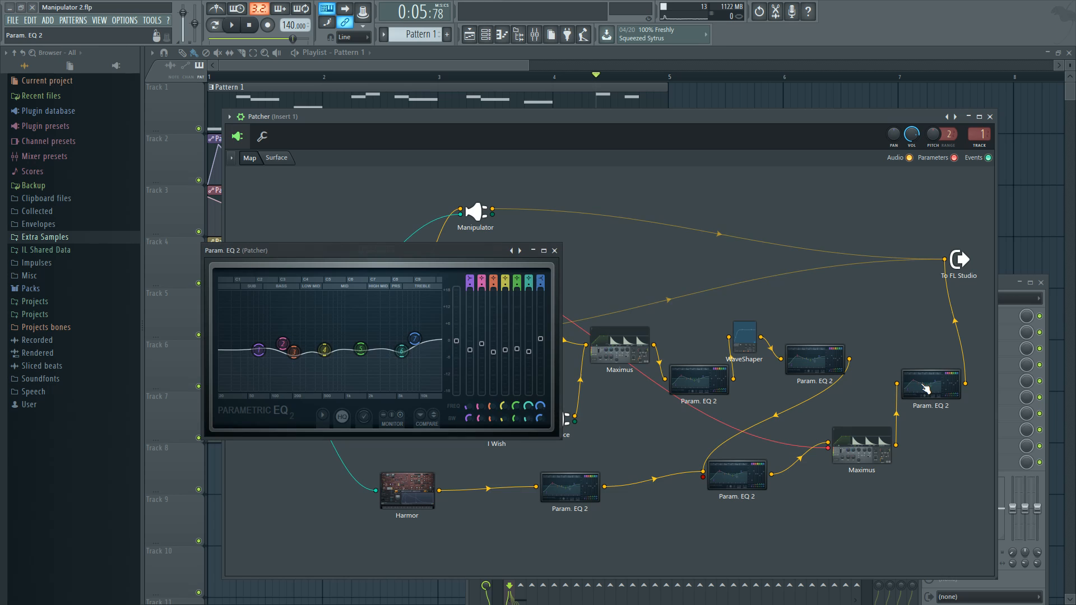
{"action": "left_click", "coordinate": [555, 250]}
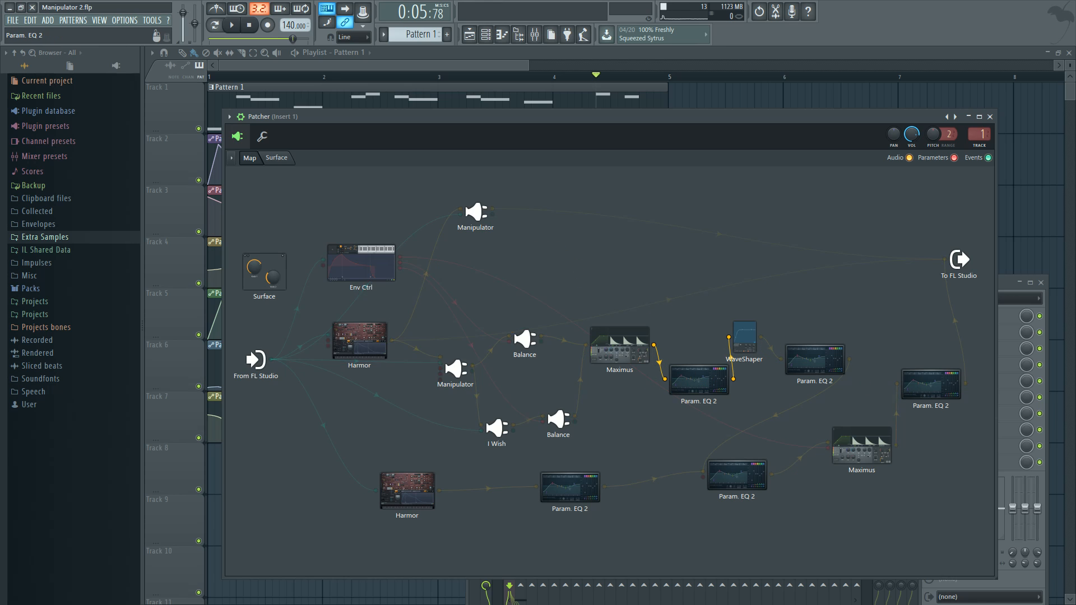
{"action": "double_click", "coordinate": [818, 362]}
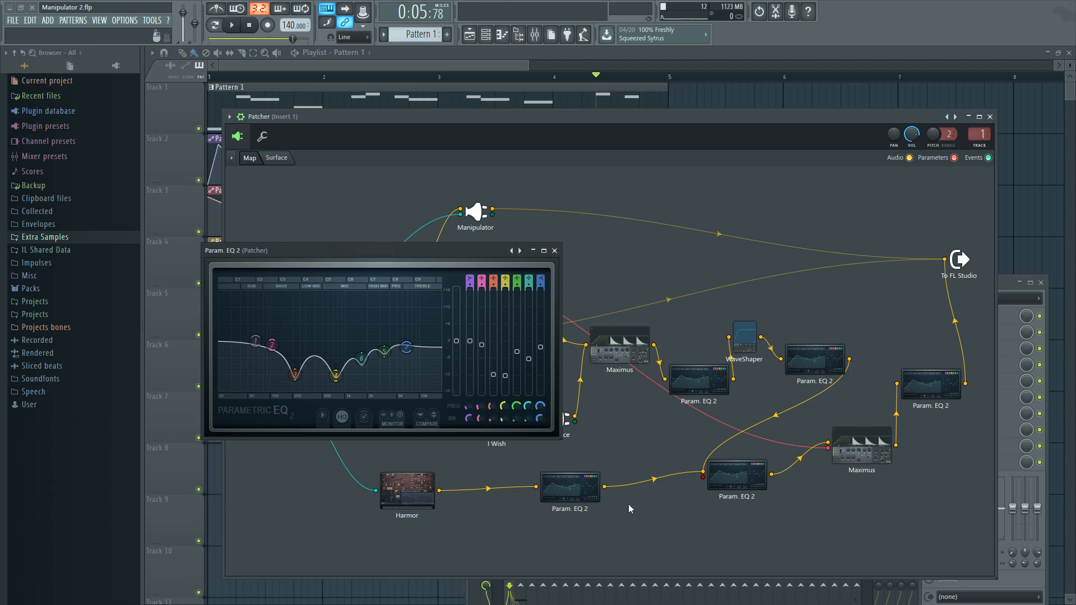
{"action": "double_click", "coordinate": [816, 365]}
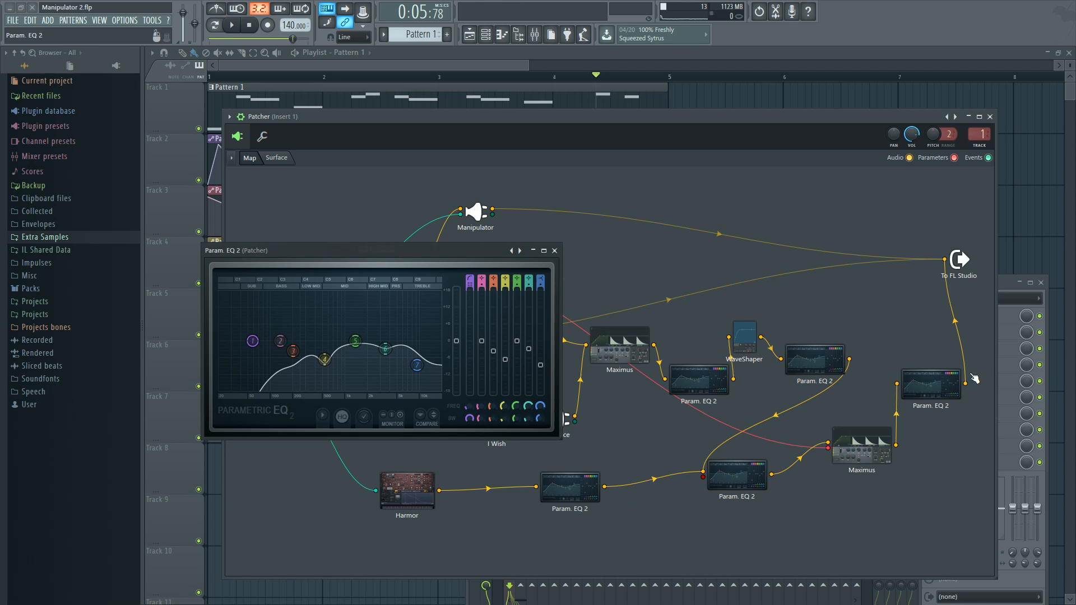
Reopen the final Param. EQ 2, move and enlarge its window to examine the bands, and close it
{"action": "double_click", "coordinate": [938, 385]}
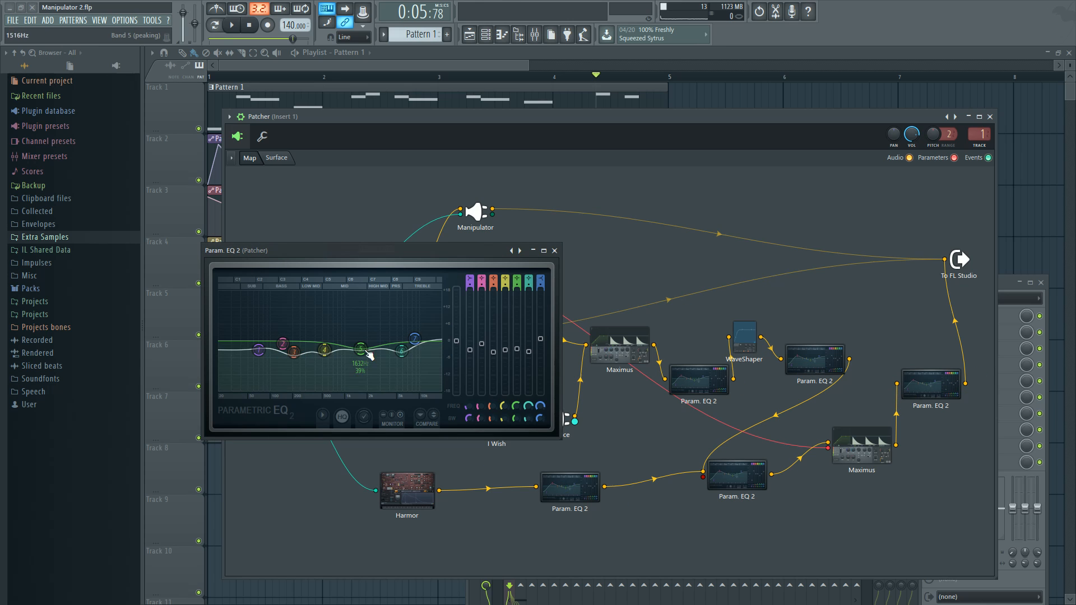
{"action": "left_click_drag", "start_coordinate": [464, 259], "coordinate": [598, 280]}
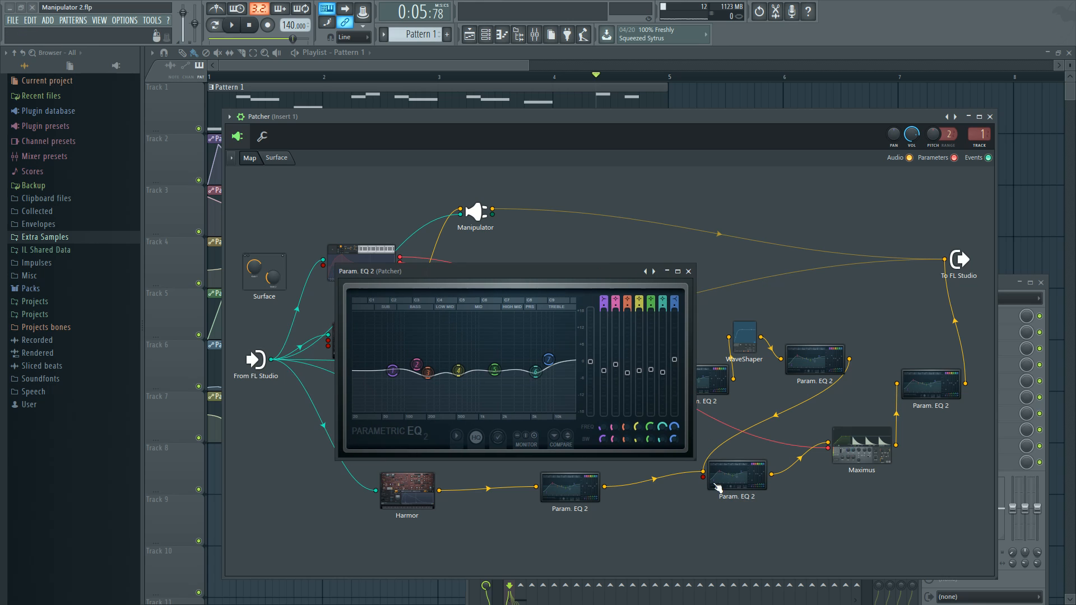
{"action": "left_click_drag", "start_coordinate": [728, 477], "coordinate": [856, 534]}
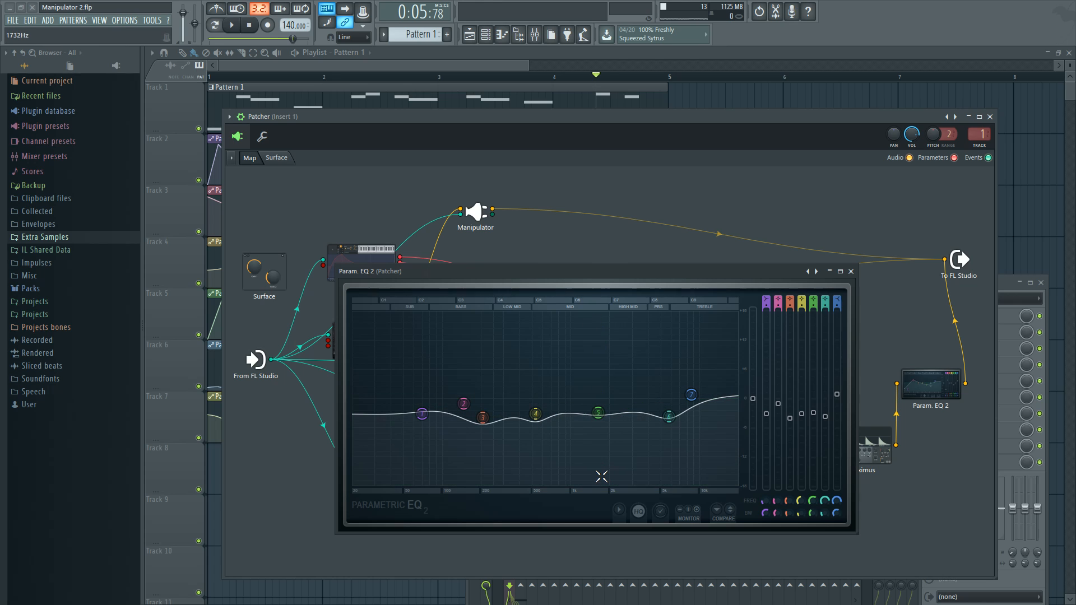
{"action": "left_click", "coordinate": [851, 272]}
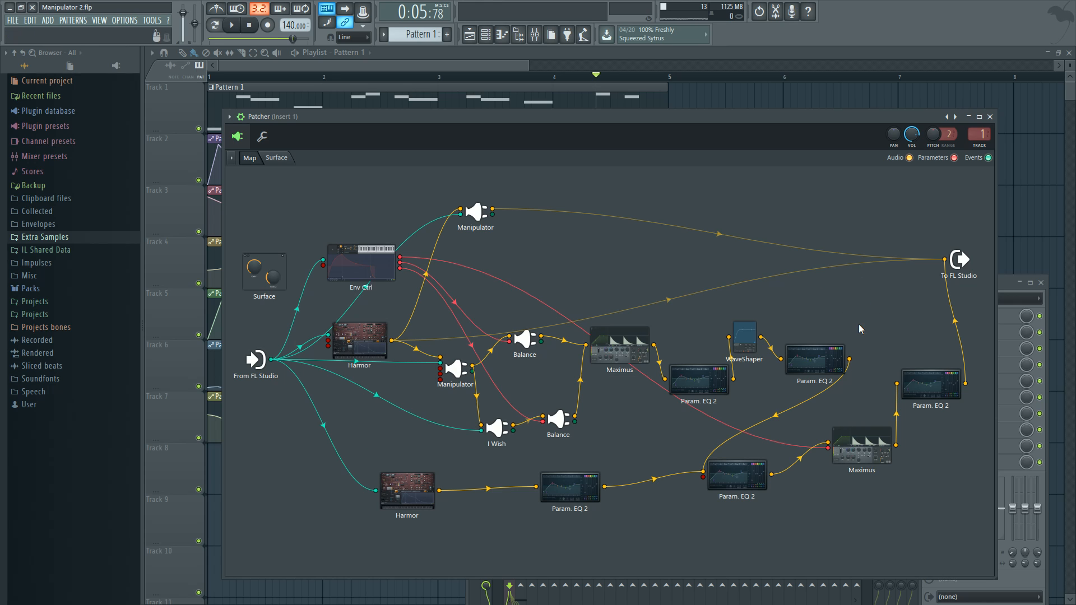
Open the Manipulator feeding Balance and I Wish, reposition its window, and play the song to watch the Harmonics automation
{"action": "left_click", "coordinate": [455, 369]}
{"action": "left_click_drag", "start_coordinate": [675, 144], "coordinate": [487, 386]}
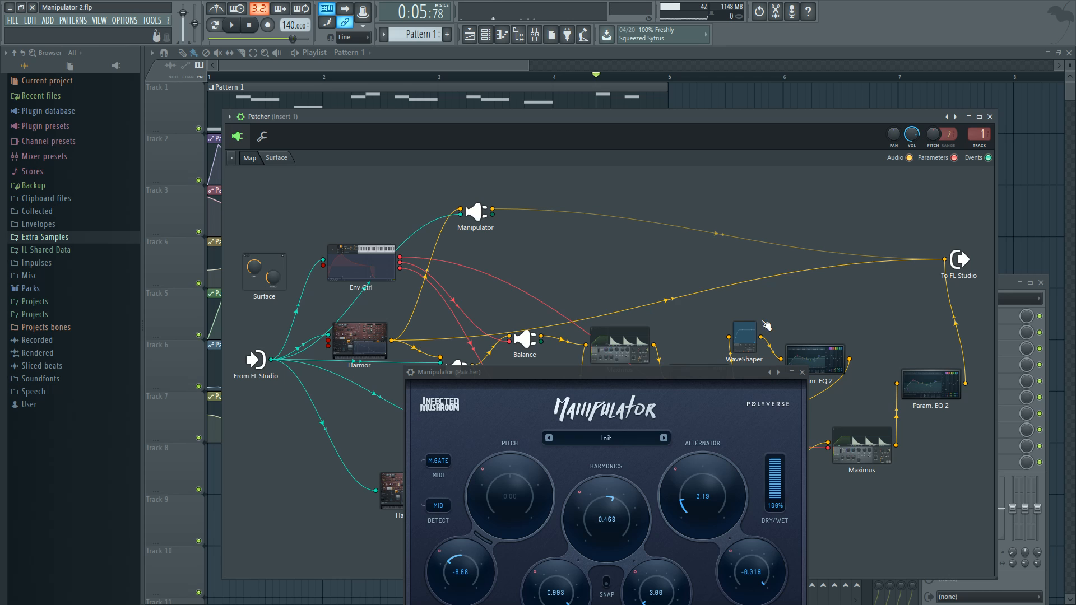
{"action": "key", "text": "space"}
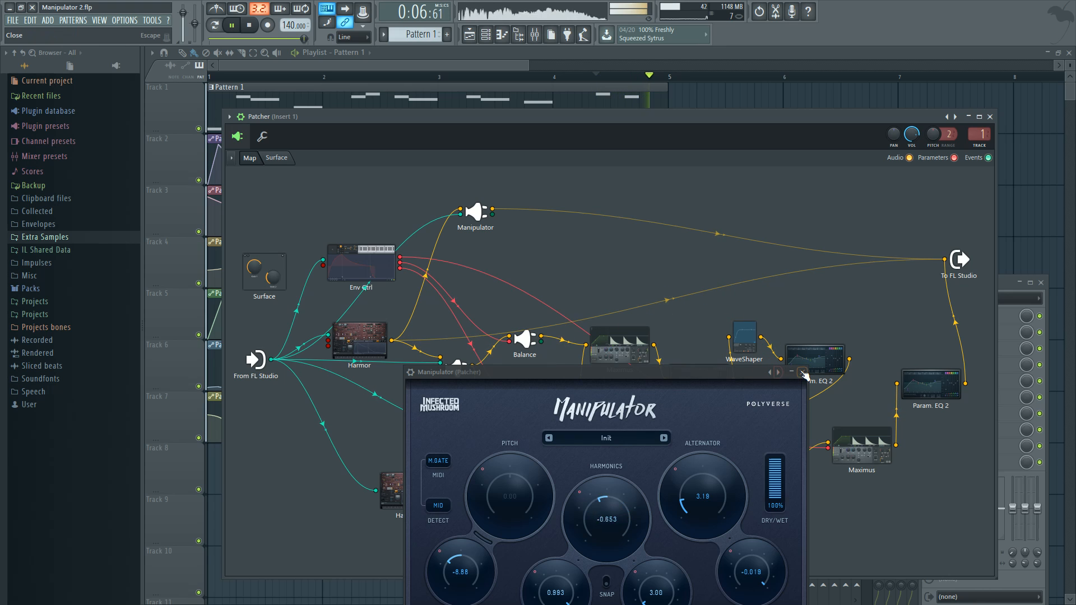
{"action": "left_click_drag", "start_coordinate": [737, 375], "coordinate": [743, 189]}
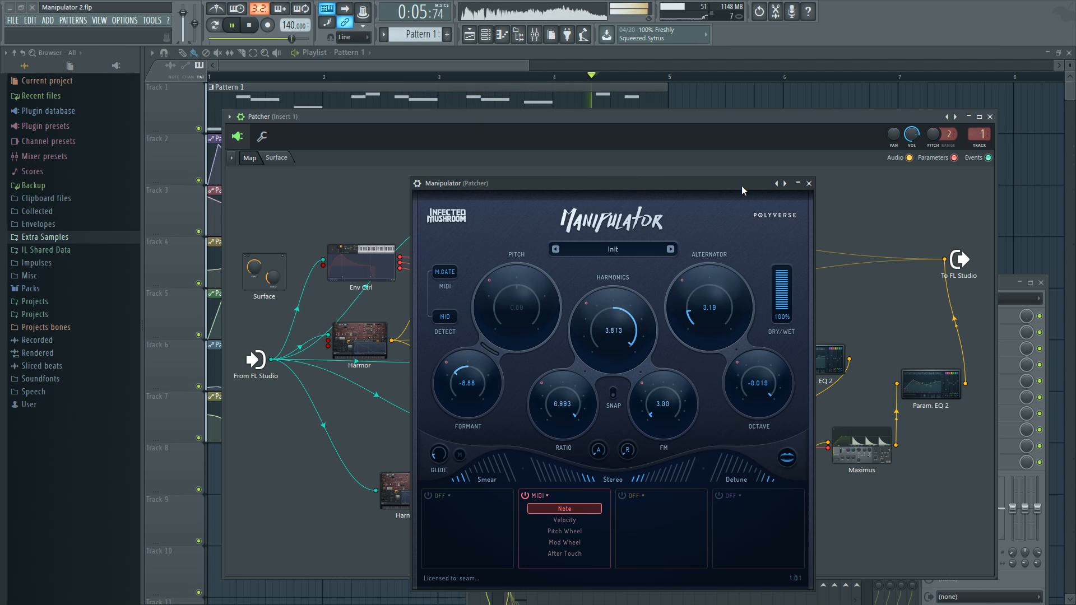
{"action": "key", "text": "ctrl+space"}
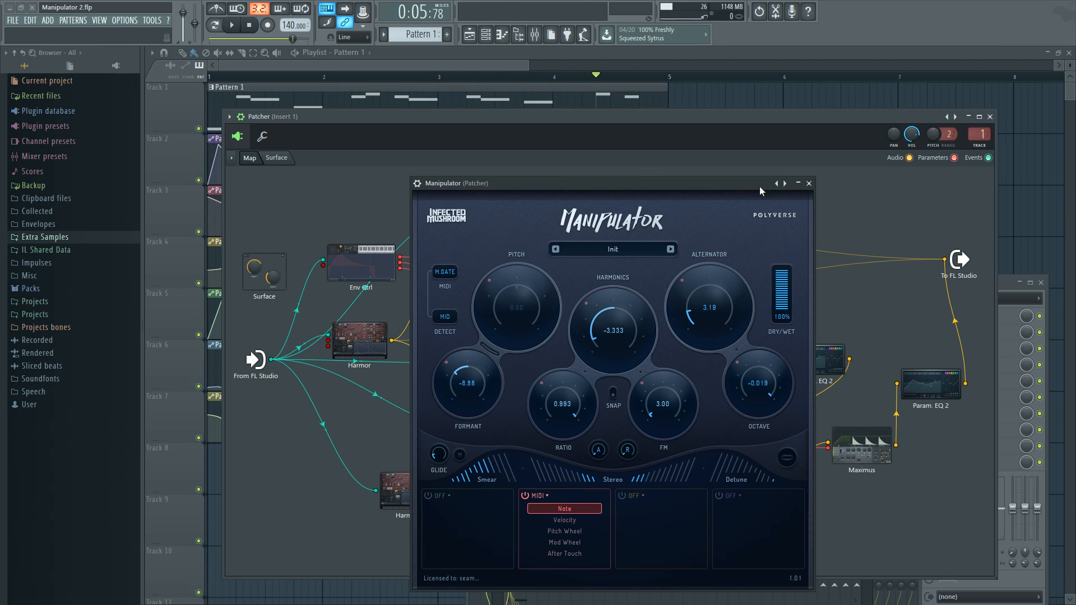
Bring the playlist's automation clips into view, close Manipulator, and reopen Patcher from the channel rack
{"action": "left_click", "coordinate": [741, 105]}
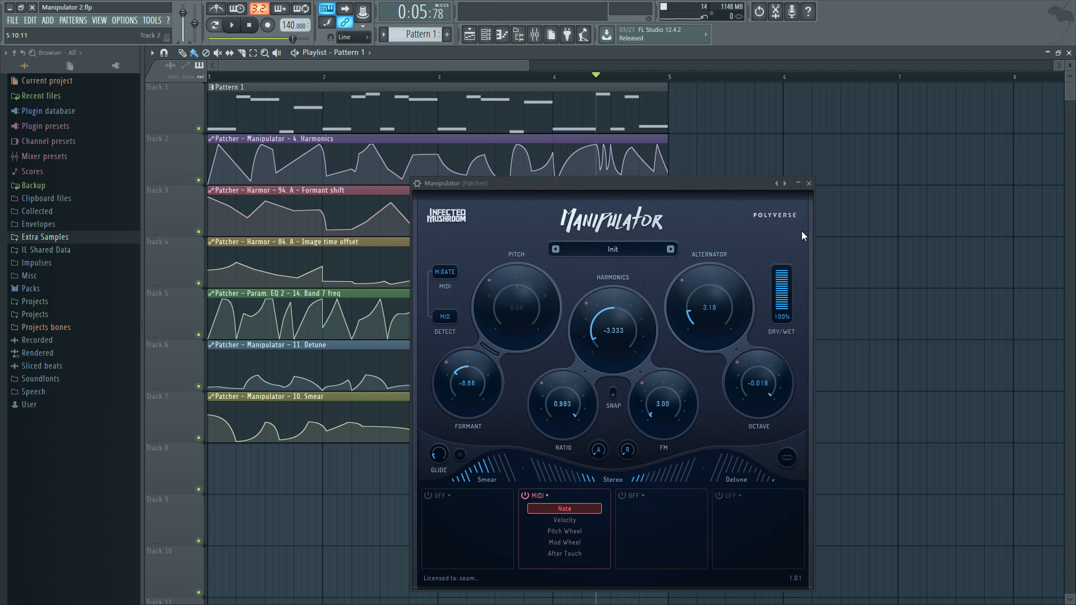
{"action": "left_click", "coordinate": [808, 184]}
{"action": "left_click", "coordinate": [486, 35]}
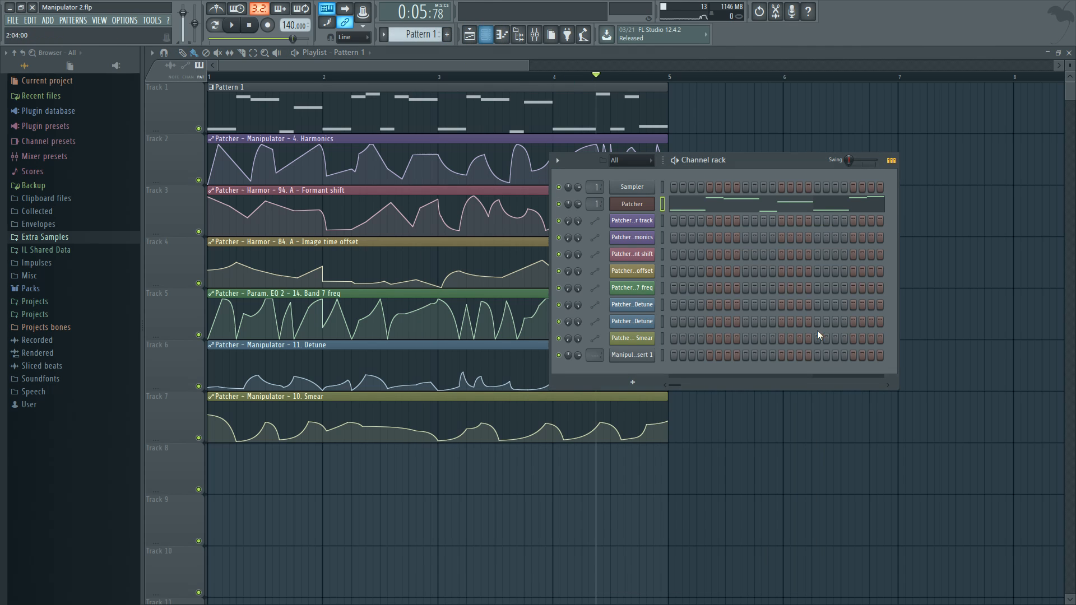
{"action": "left_click", "coordinate": [637, 208]}
Open I Wish from the Patcher map and reposition its window to examine the pitch and formant controls
{"action": "left_click", "coordinate": [498, 428]}
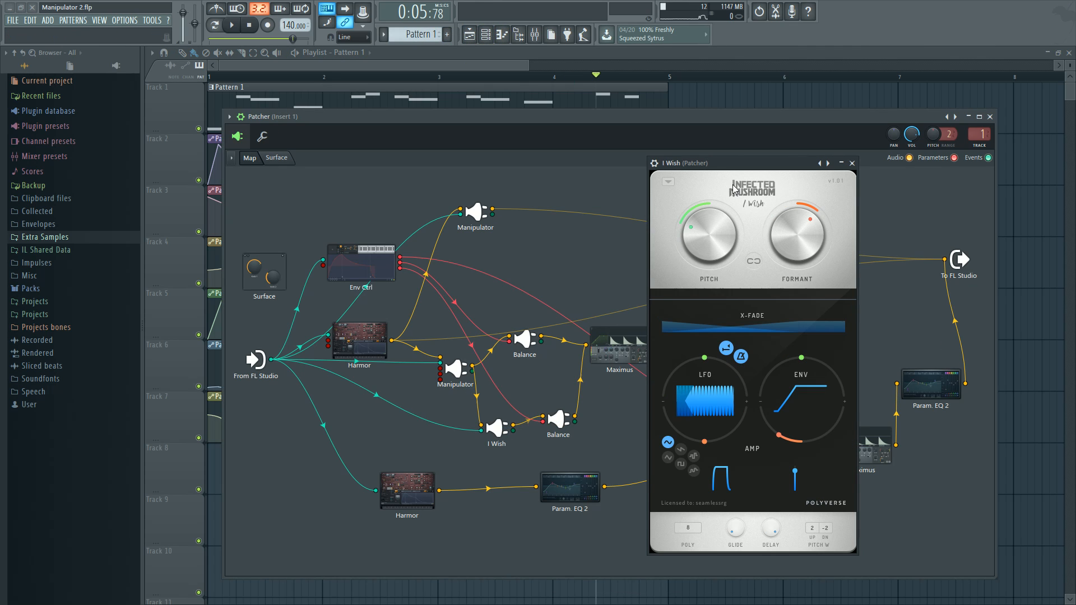
{"action": "left_click_drag", "start_coordinate": [732, 163], "coordinate": [701, 180]}
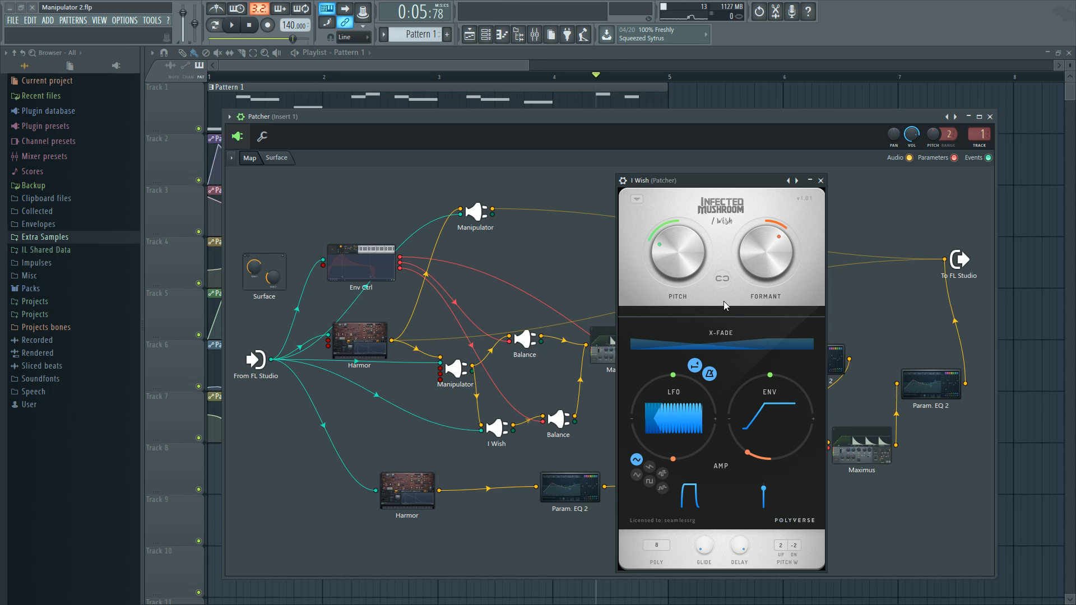
{"action": "left_click_drag", "start_coordinate": [702, 187], "coordinate": [717, 185]}
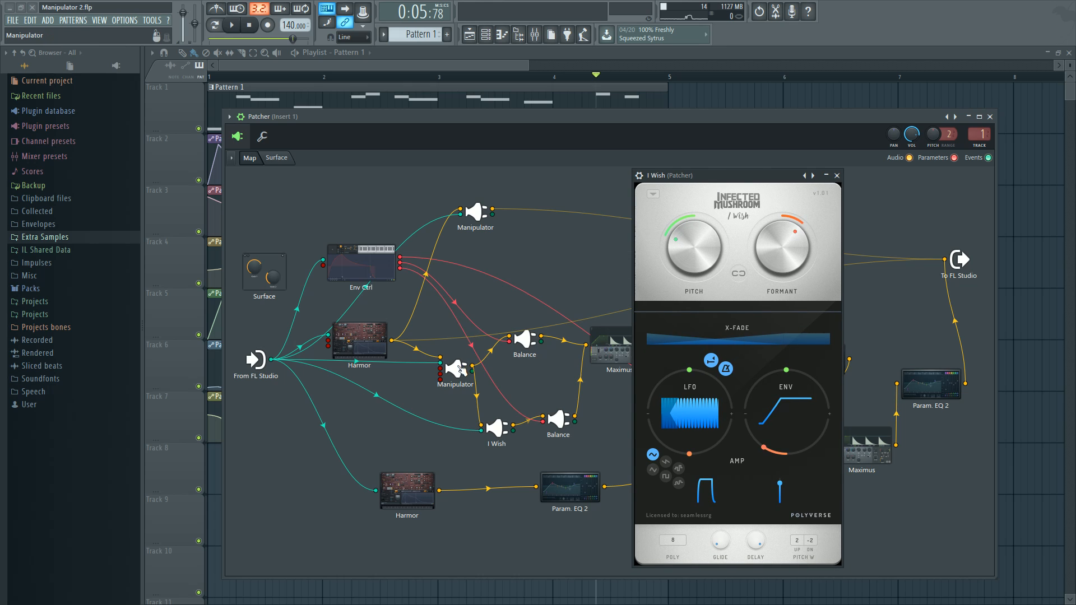
Reopen the Manipulator feeding I Wish to review its settings, close it, and move the Patcher window up
{"action": "left_click", "coordinate": [458, 369]}
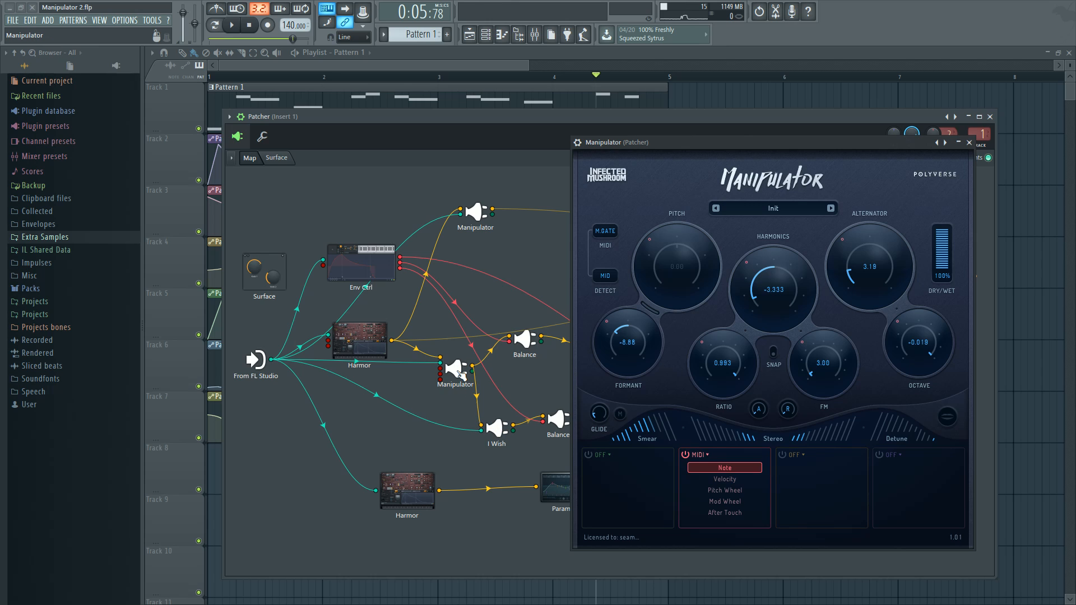
{"action": "left_click", "coordinate": [969, 143]}
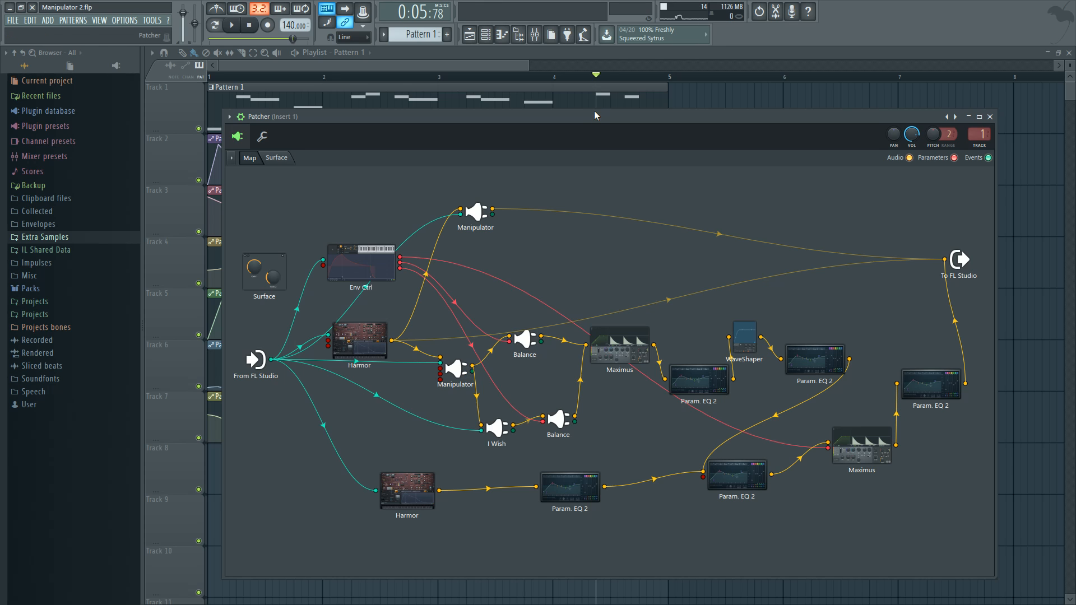
{"action": "left_click_drag", "start_coordinate": [595, 117], "coordinate": [586, 97]}
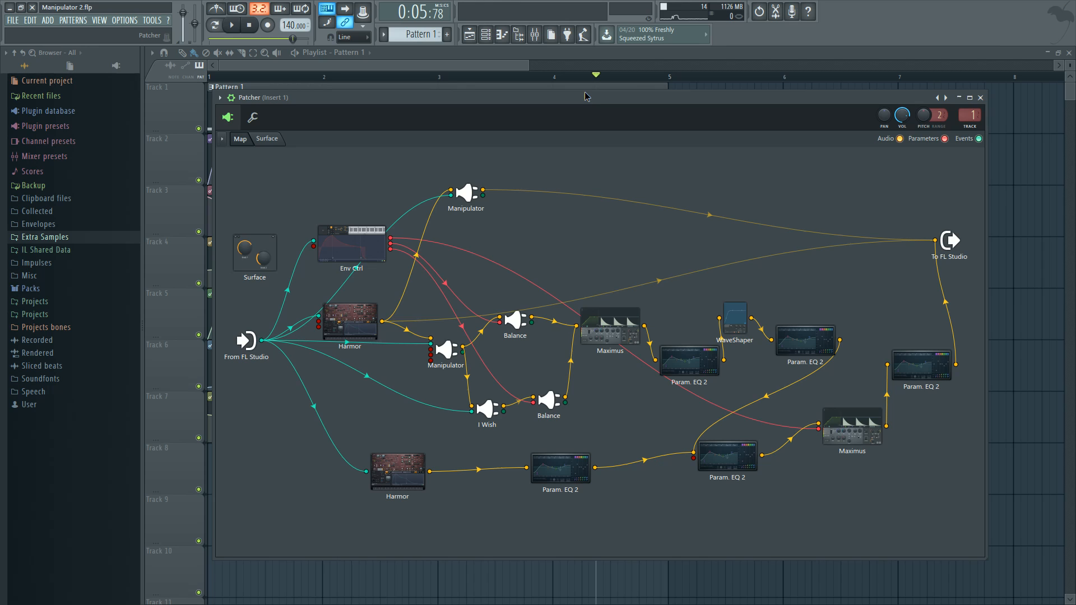
{"action": "left_click_drag", "start_coordinate": [586, 96], "coordinate": [585, 97]}
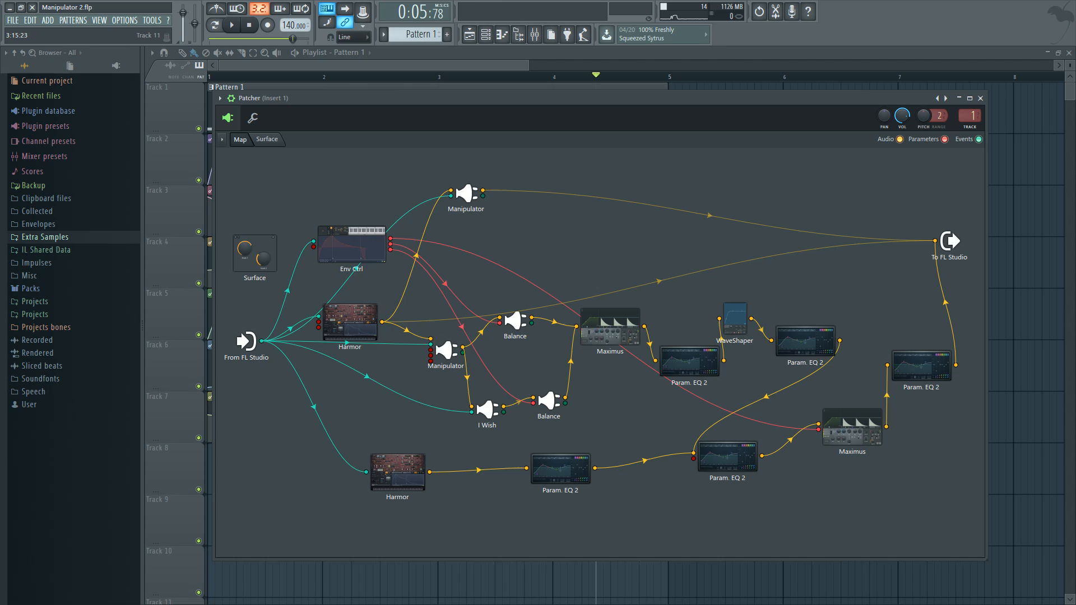